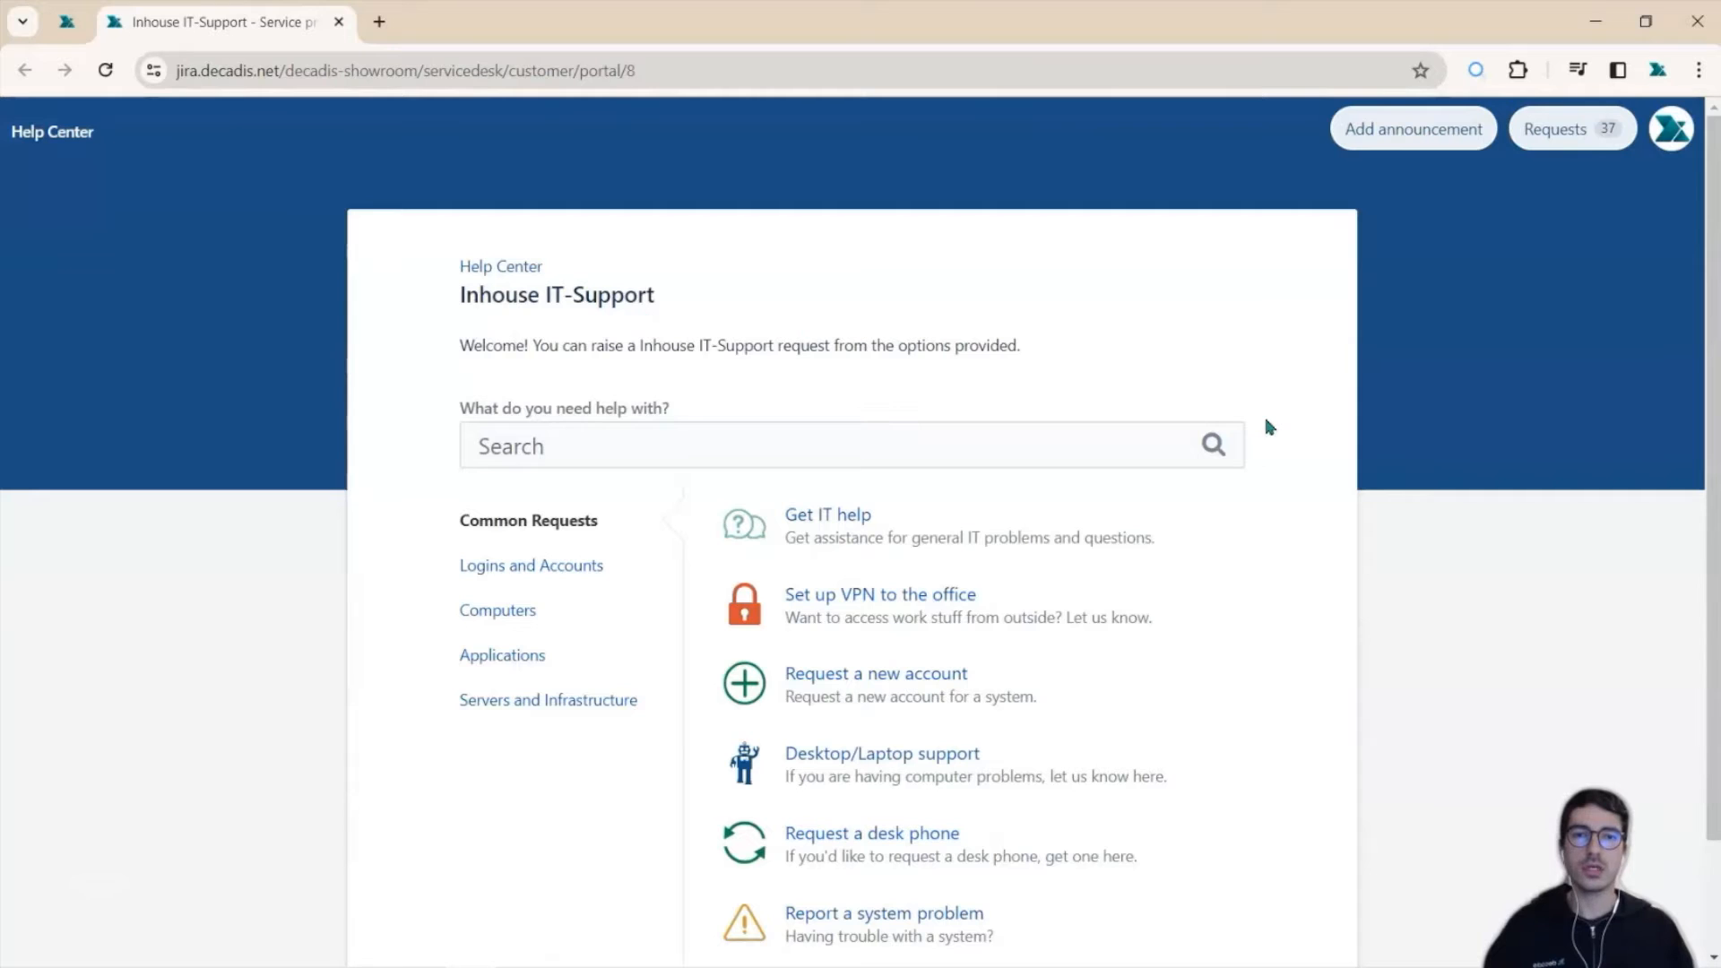
Step: Create a Get IT help request with the summary "I need help with a Software Update"
click(841, 520)
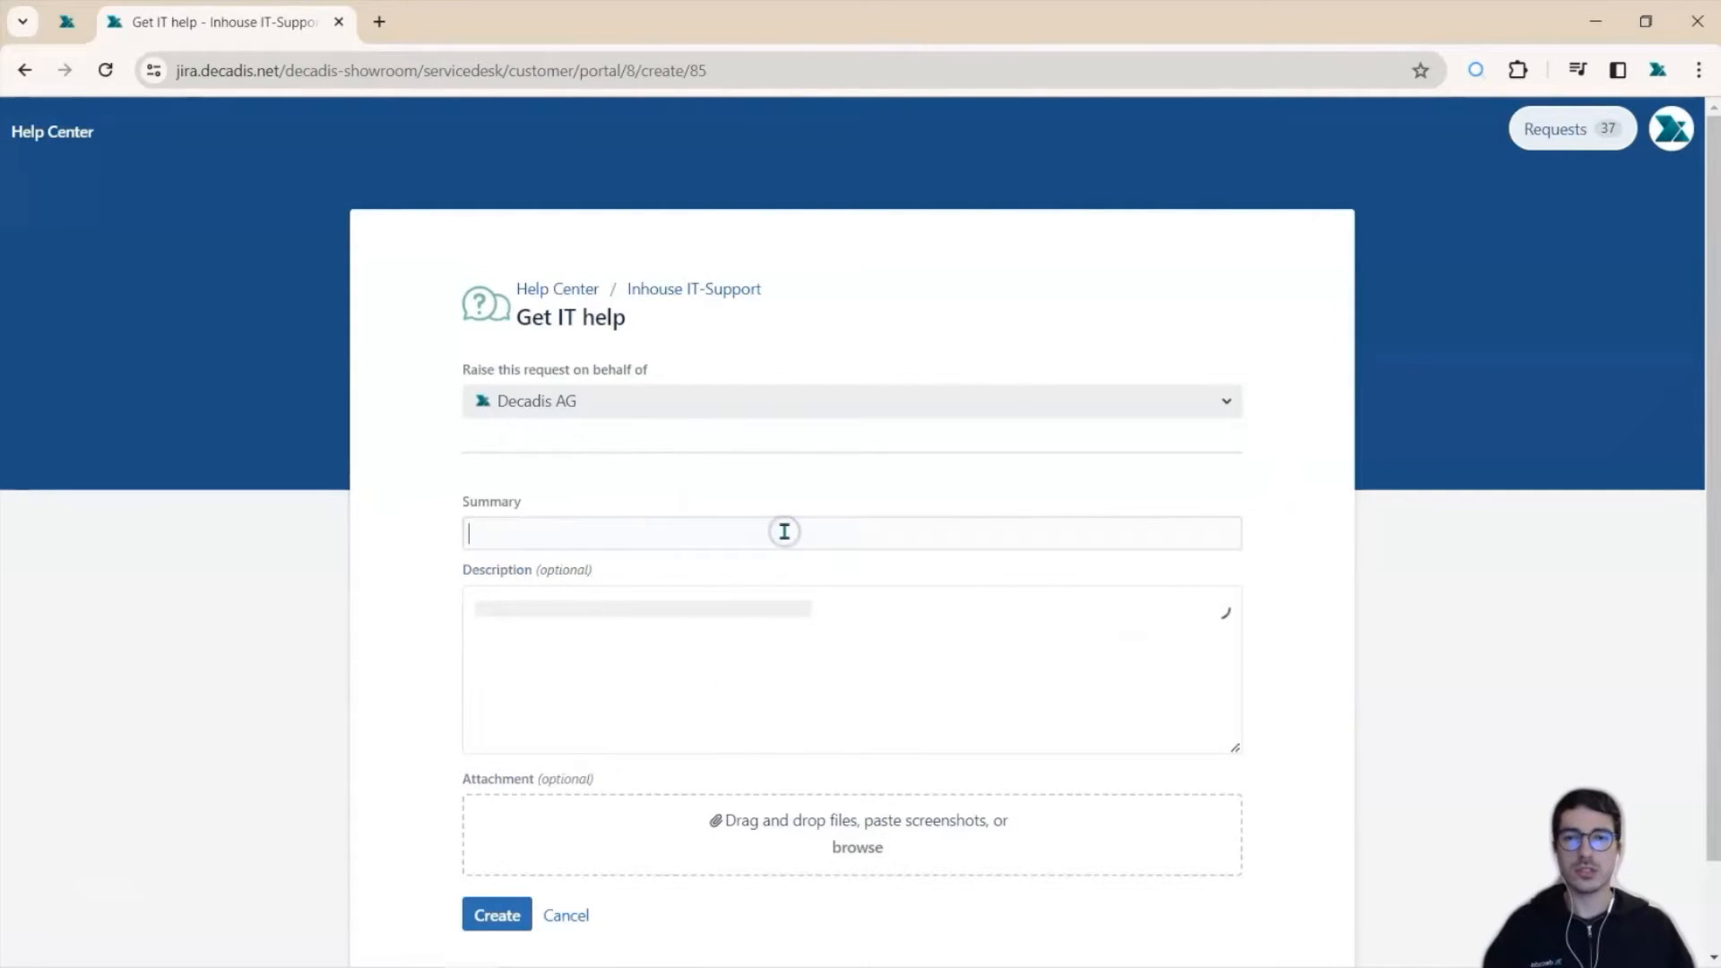
click(784, 531)
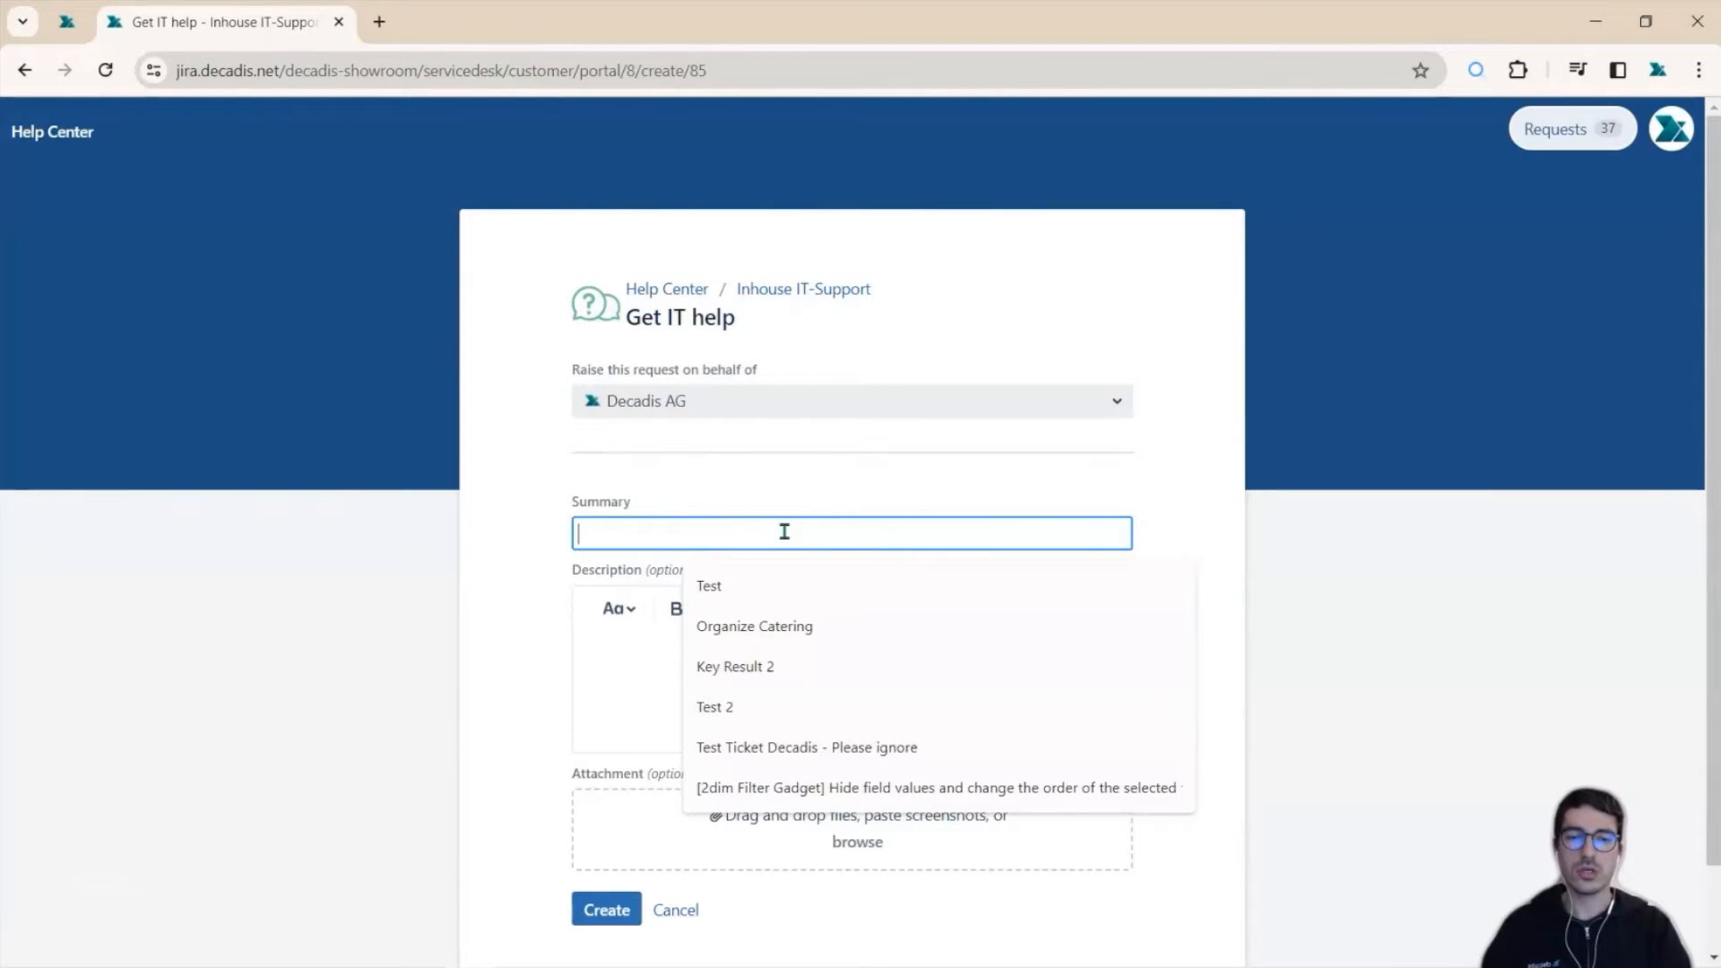
text(I nee)
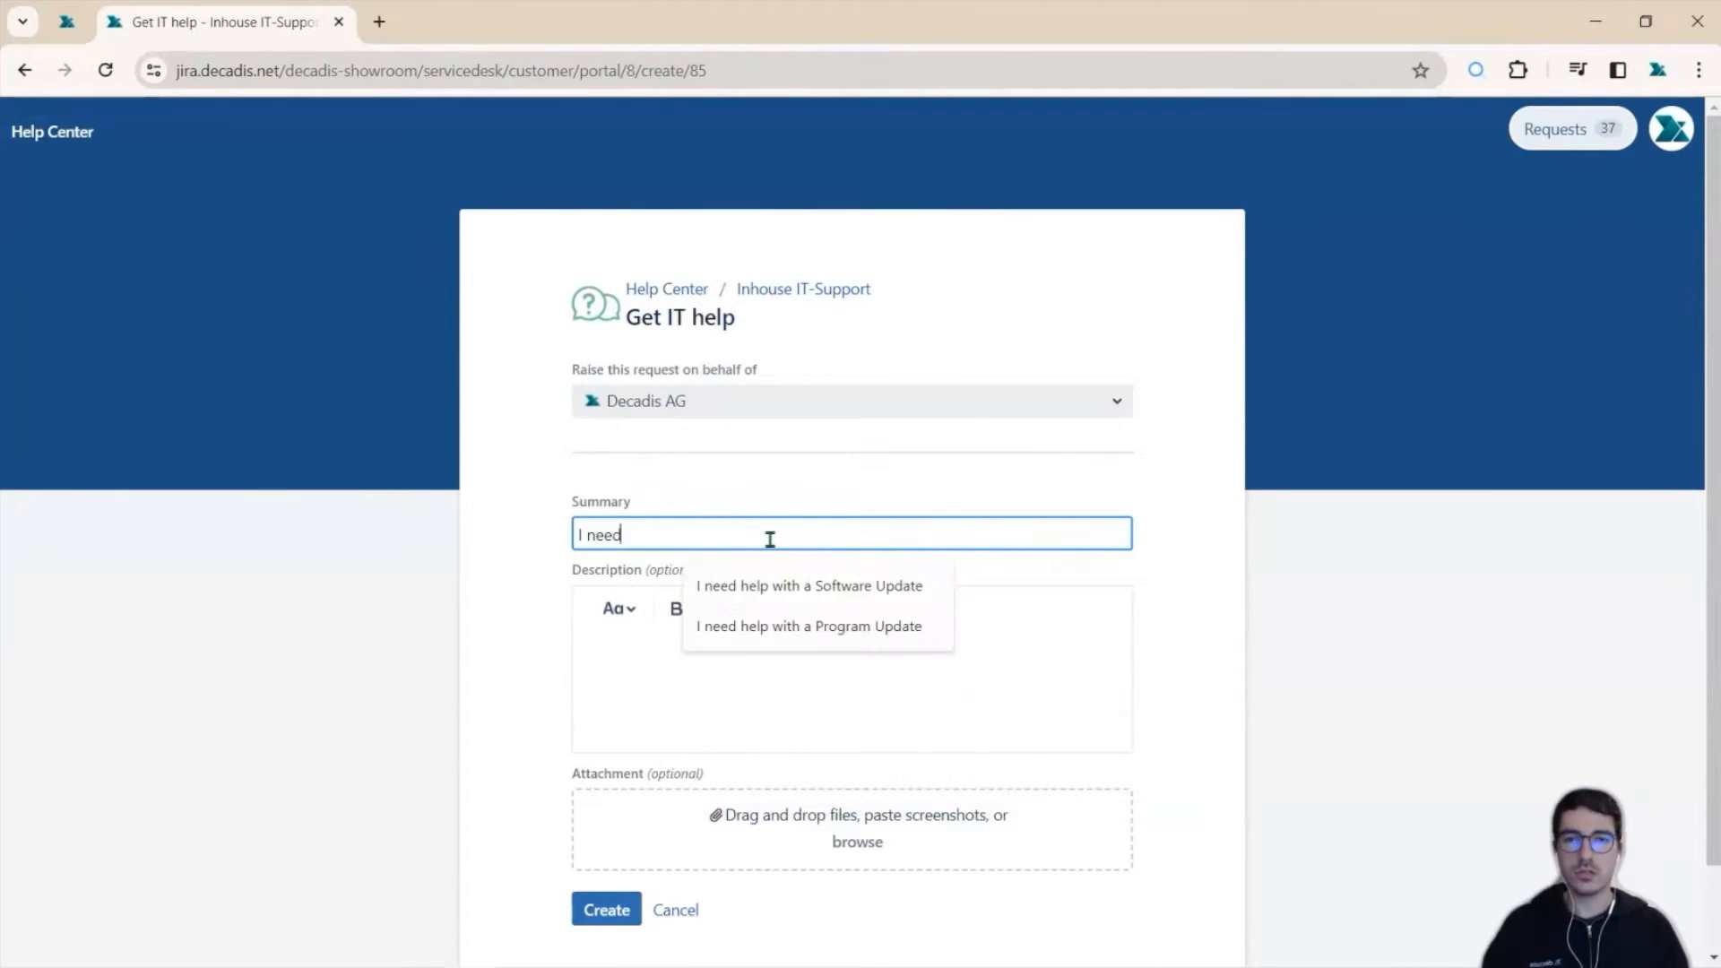
text(d)
click(801, 586)
click(615, 906)
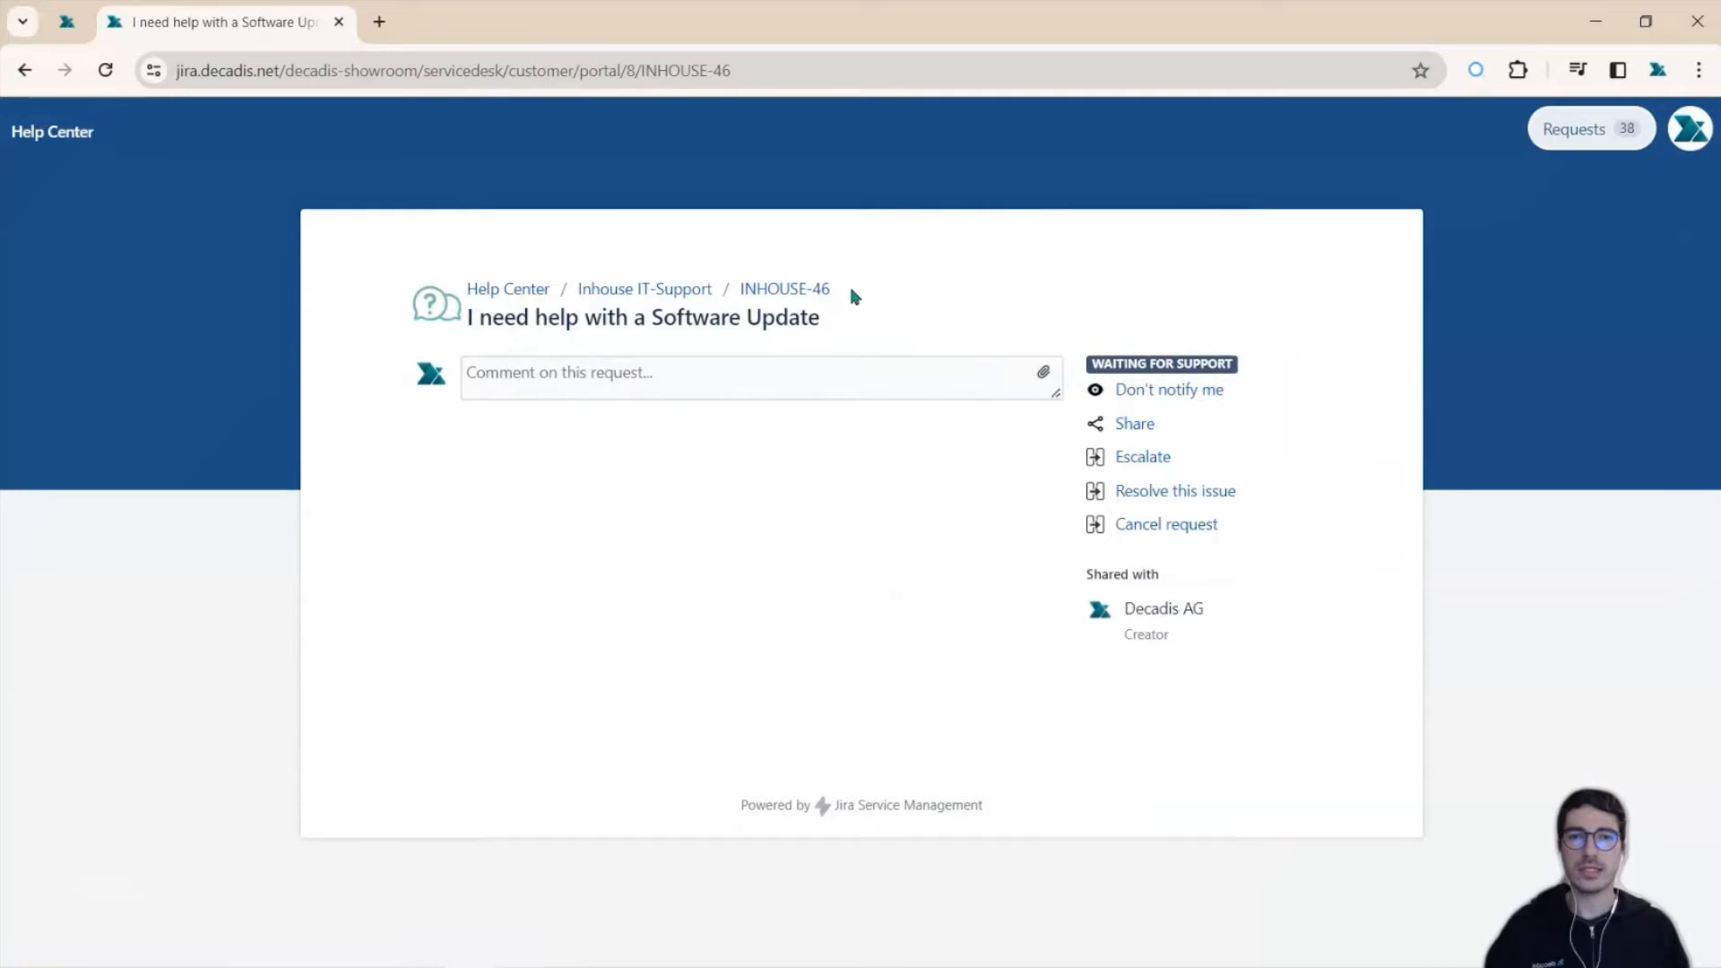
Step: Open the newly created request's issue and check its due date against the February 2024 calendar
click(791, 289)
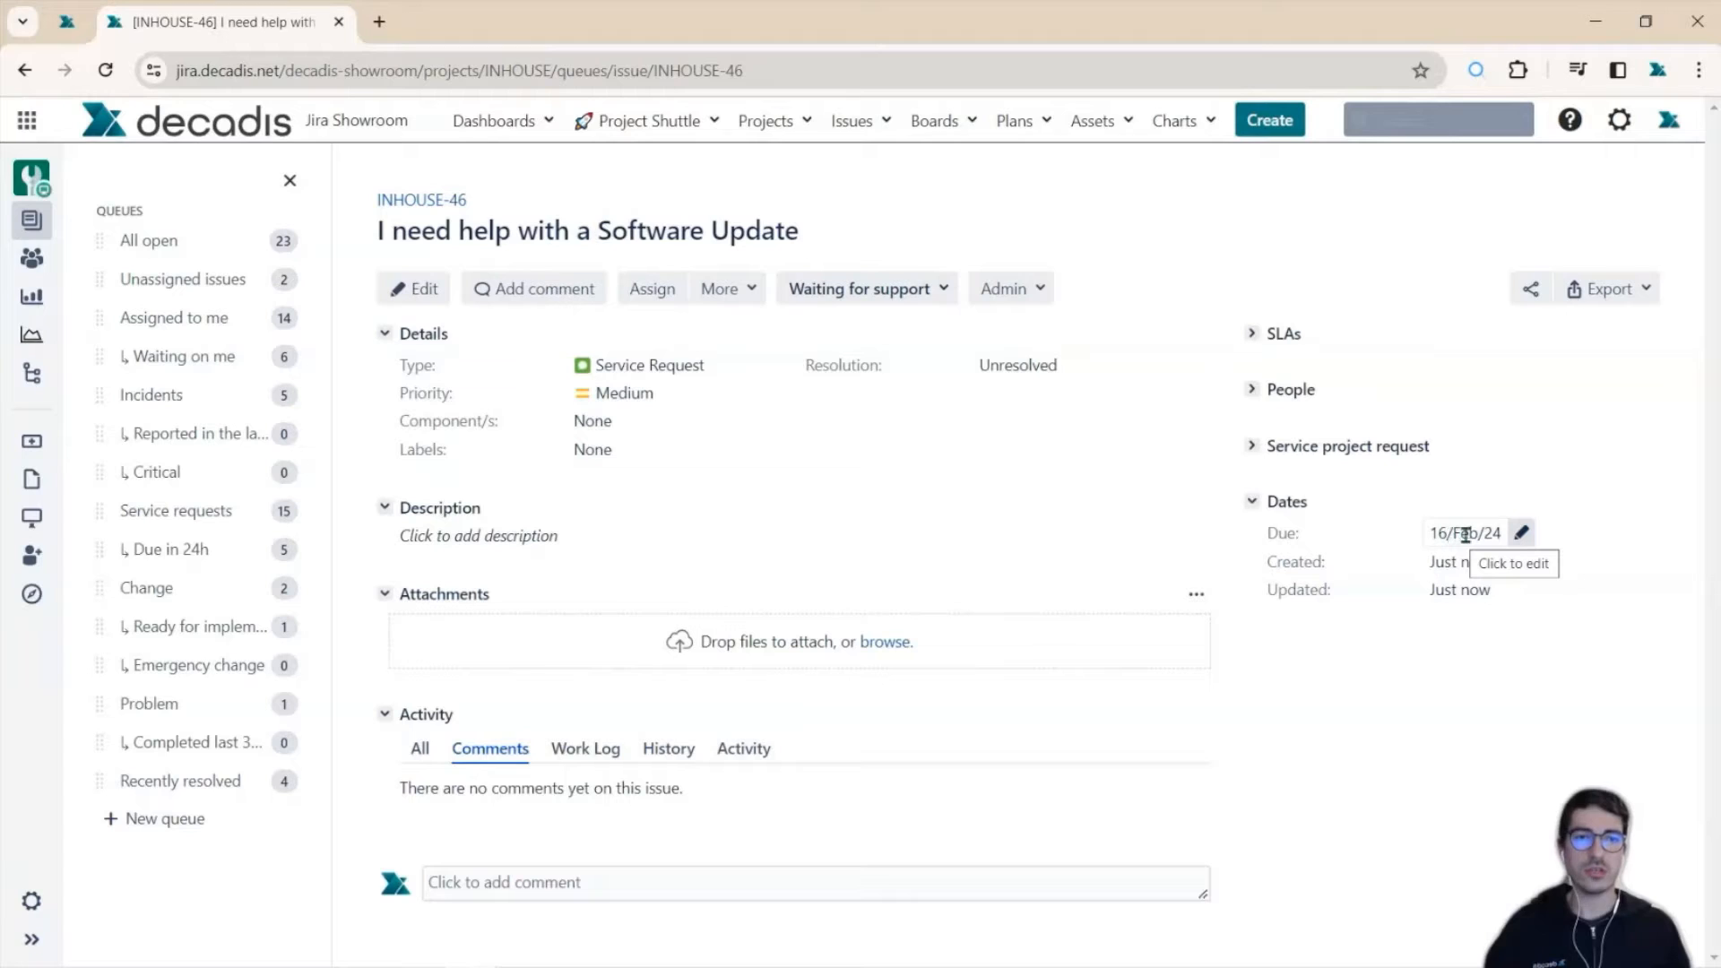
click(1522, 536)
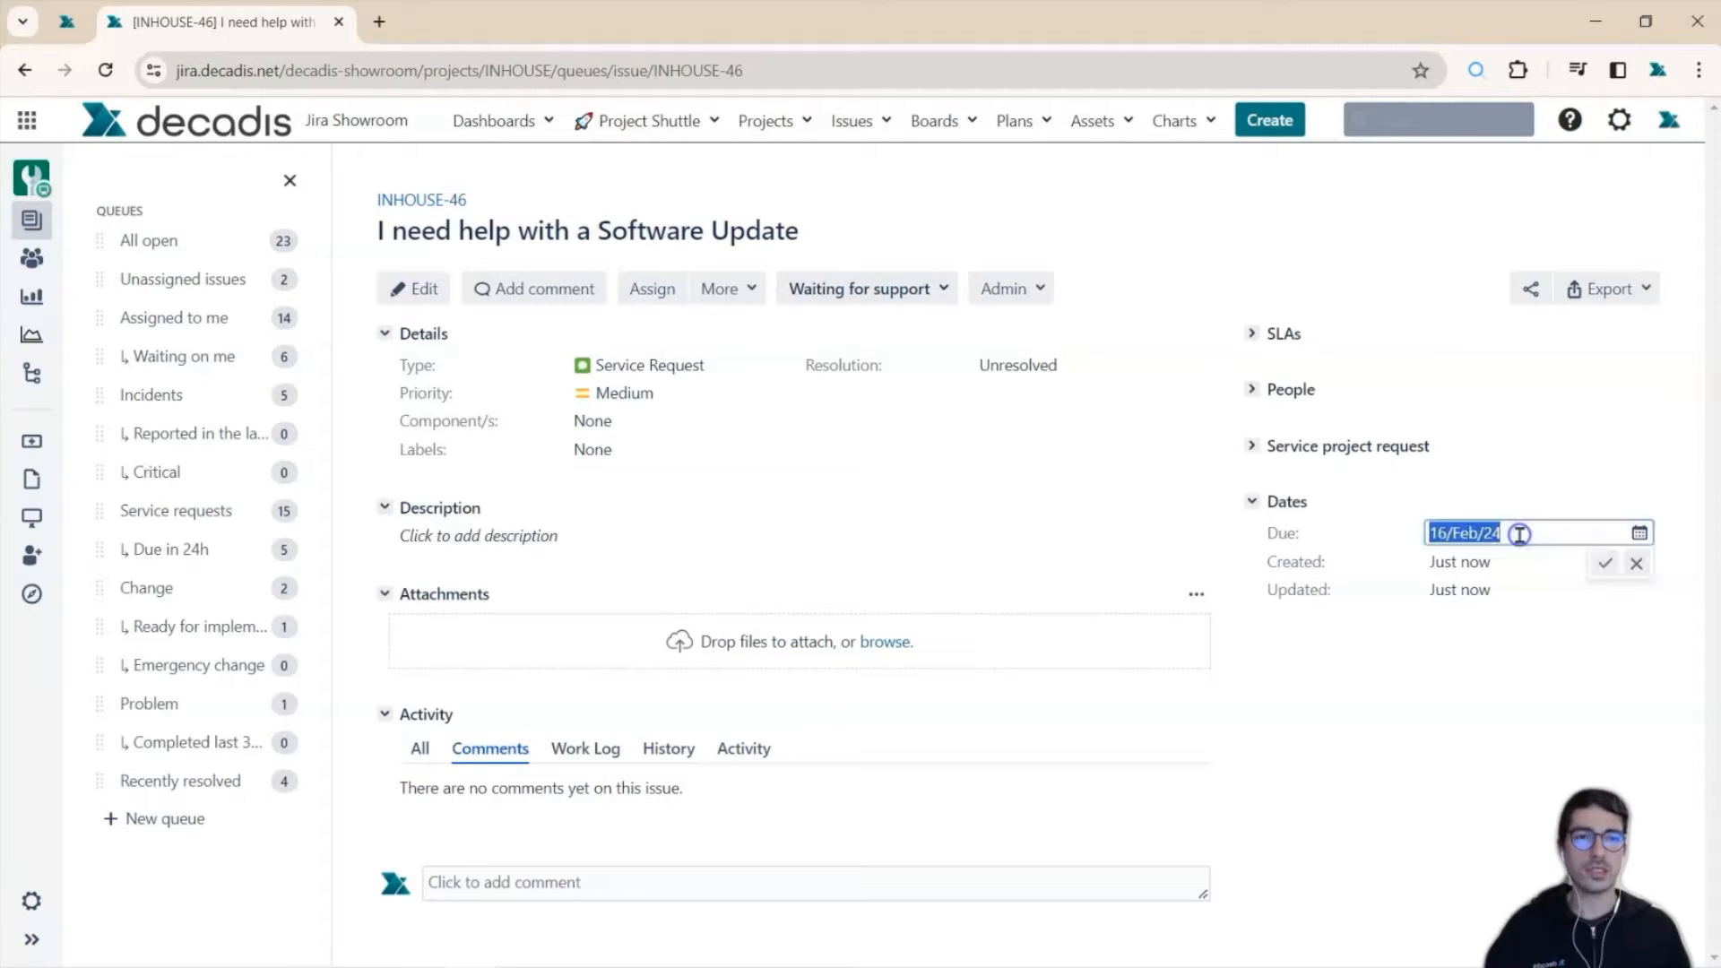
click(1641, 538)
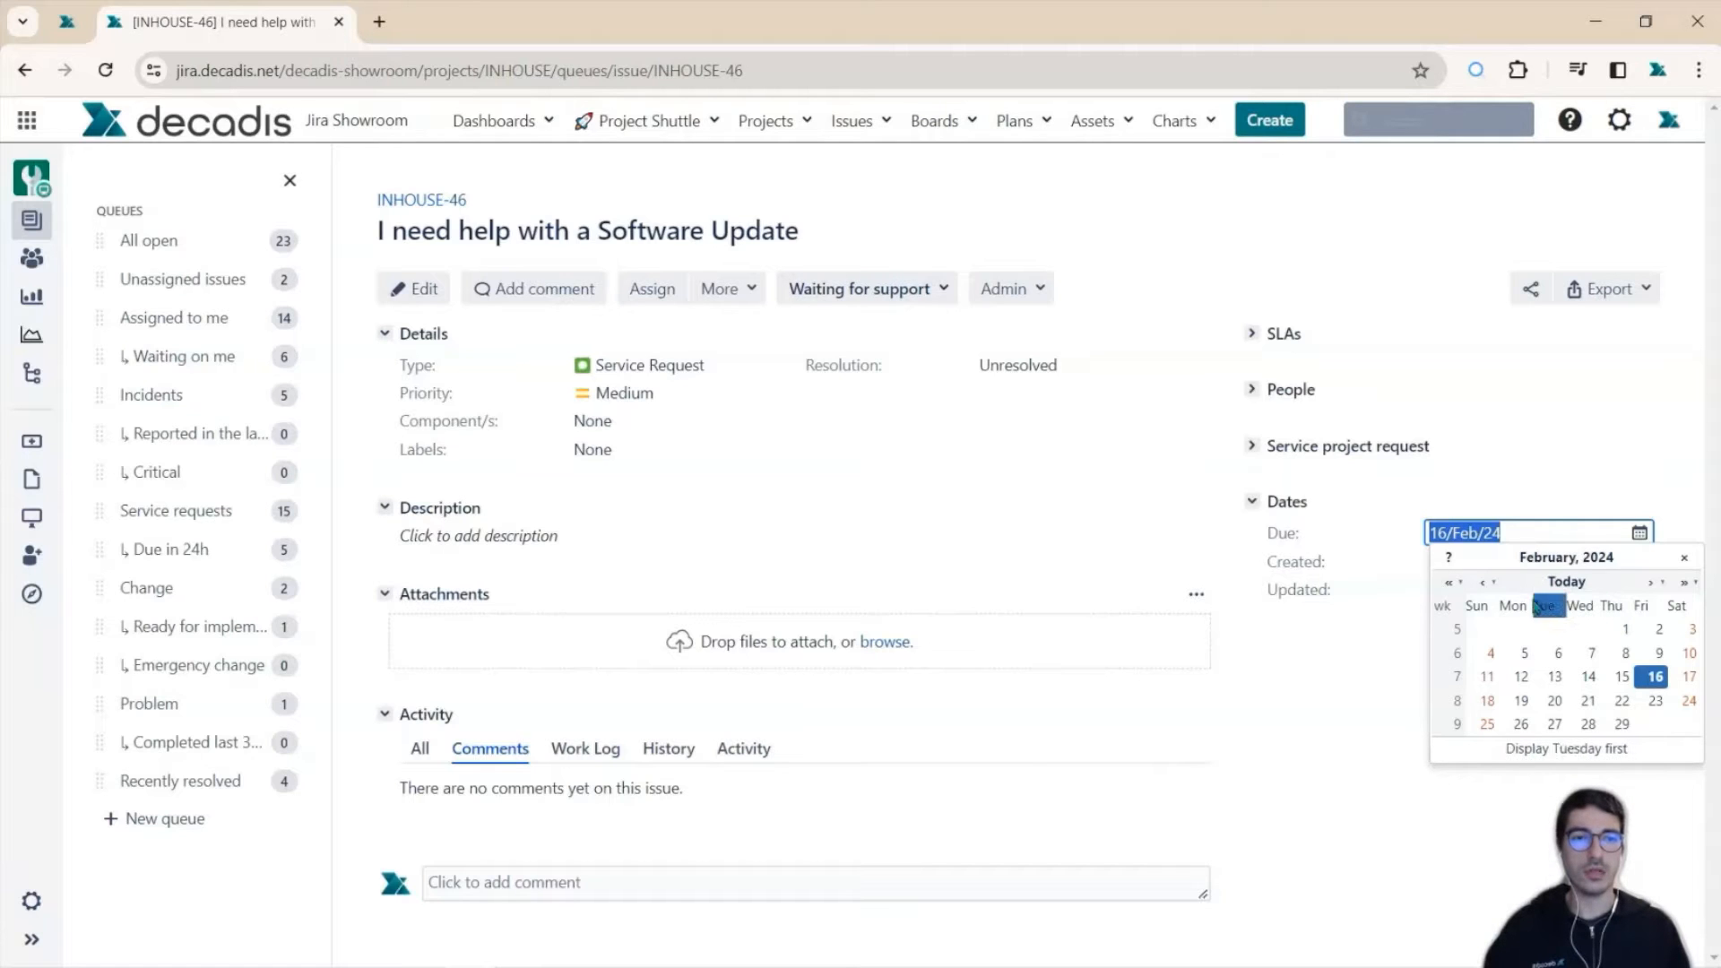
key(Escape)
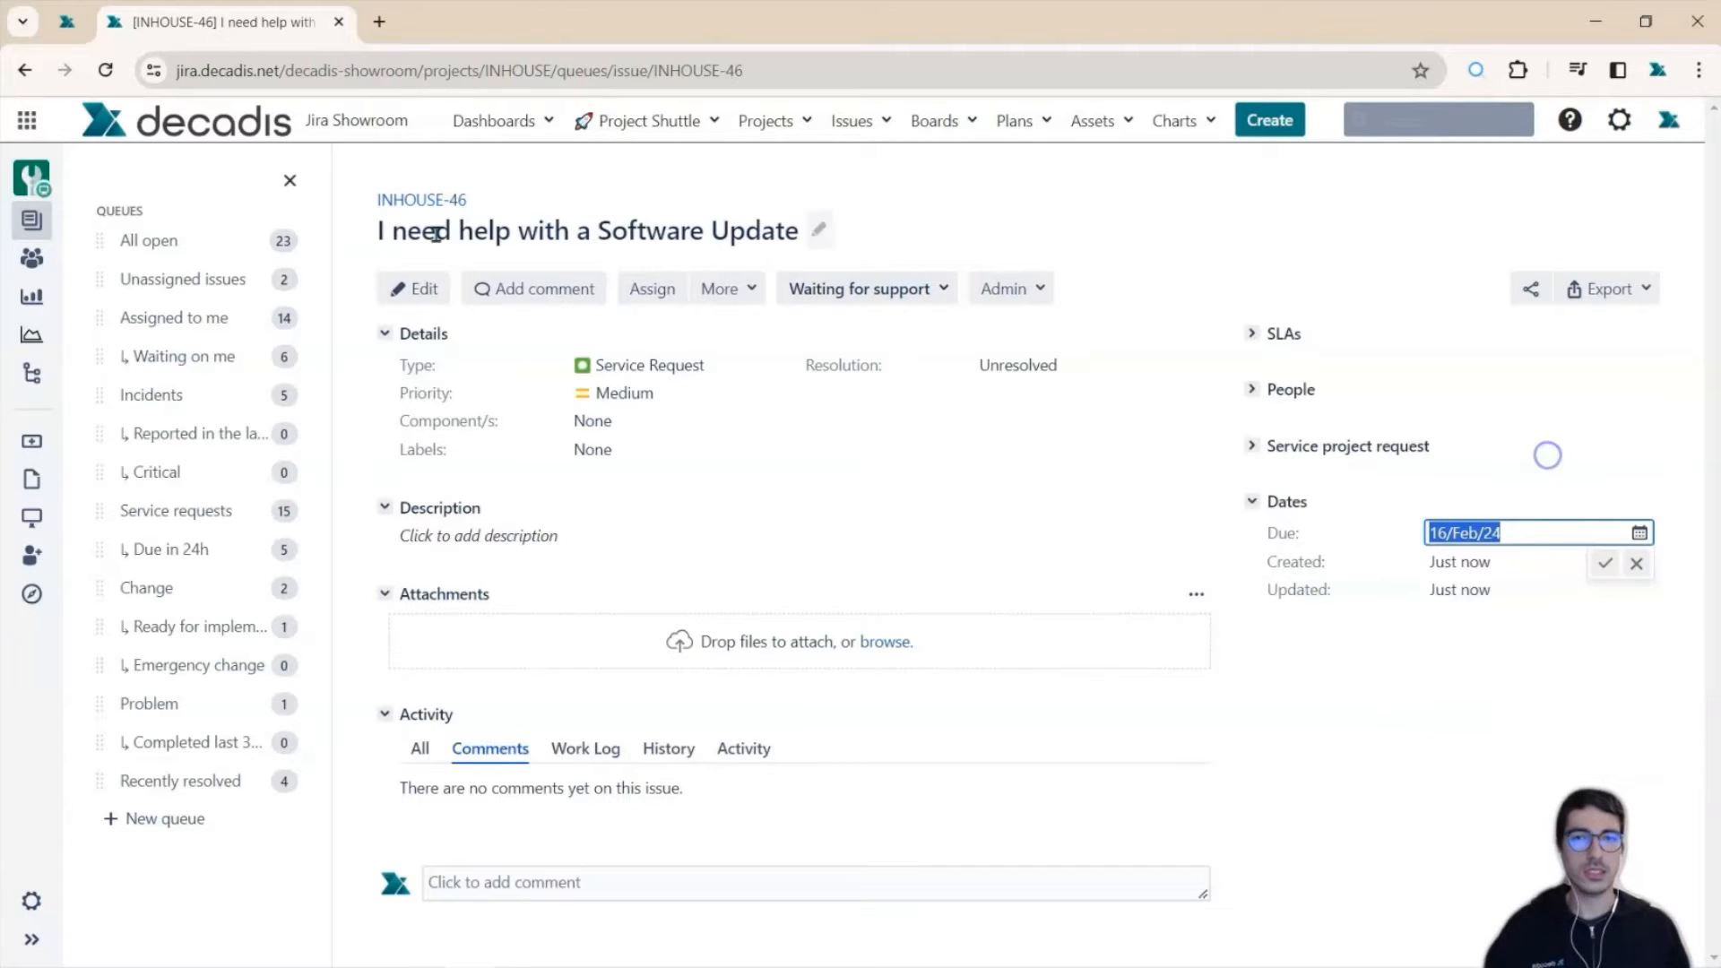
Step: Review the working hours and holiday dates in the Local Holidays calendar specification, then return to the request
click(70, 25)
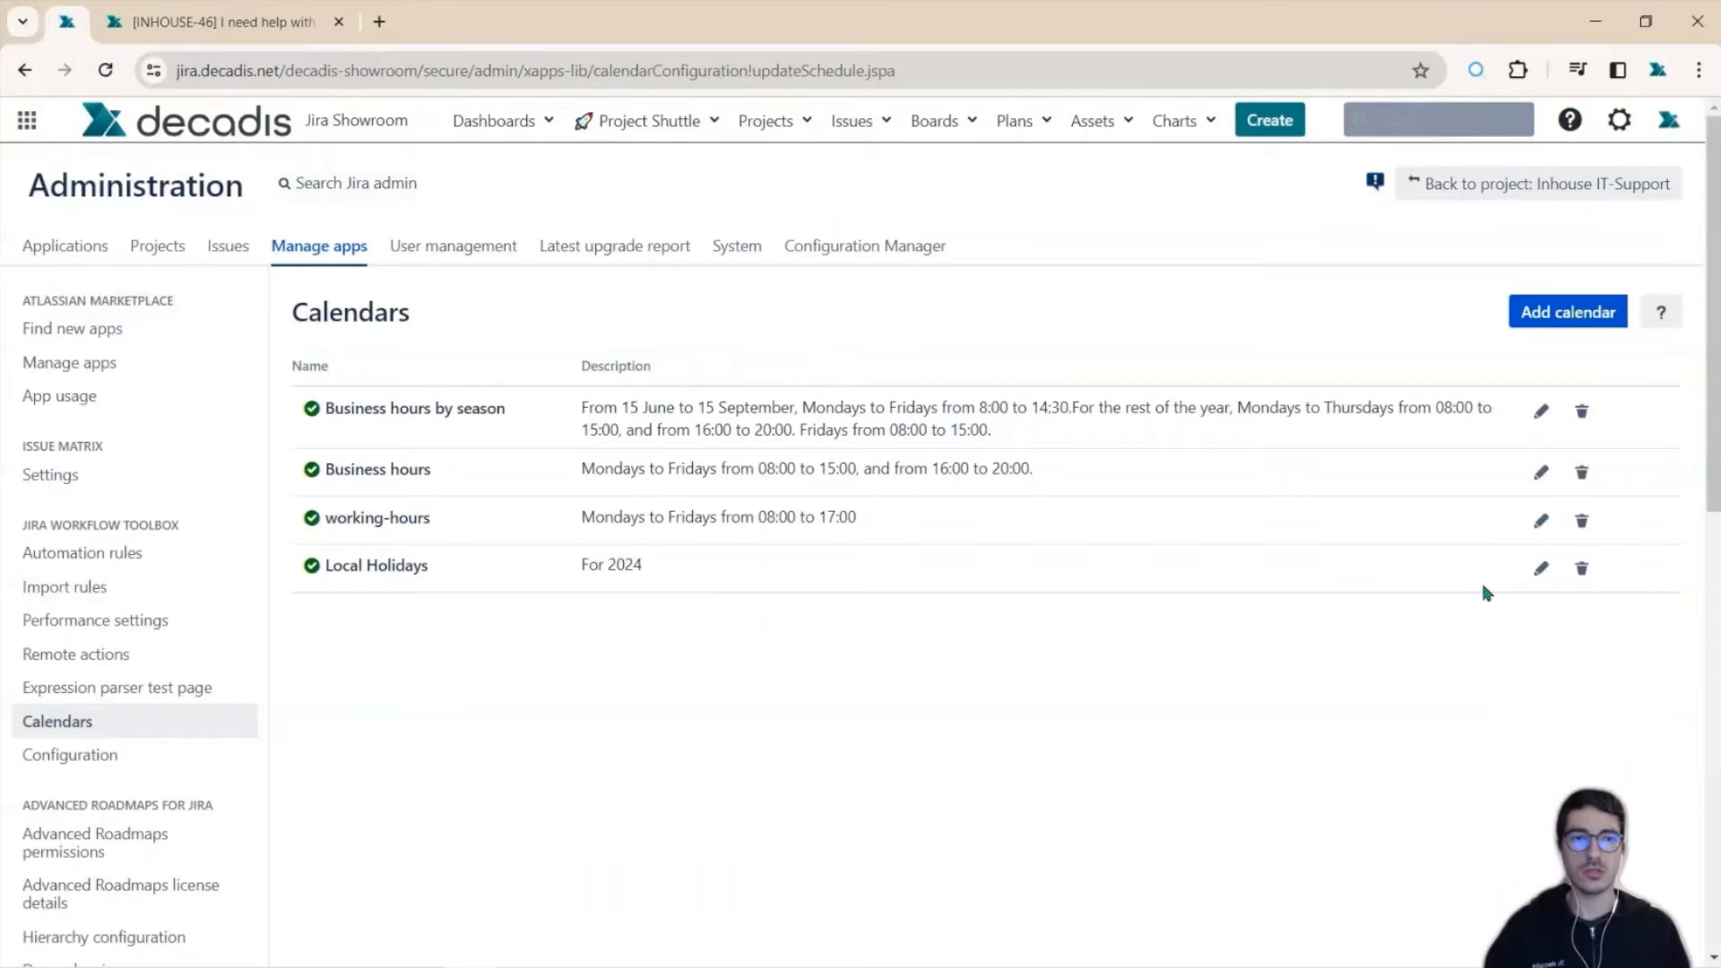
click(1541, 568)
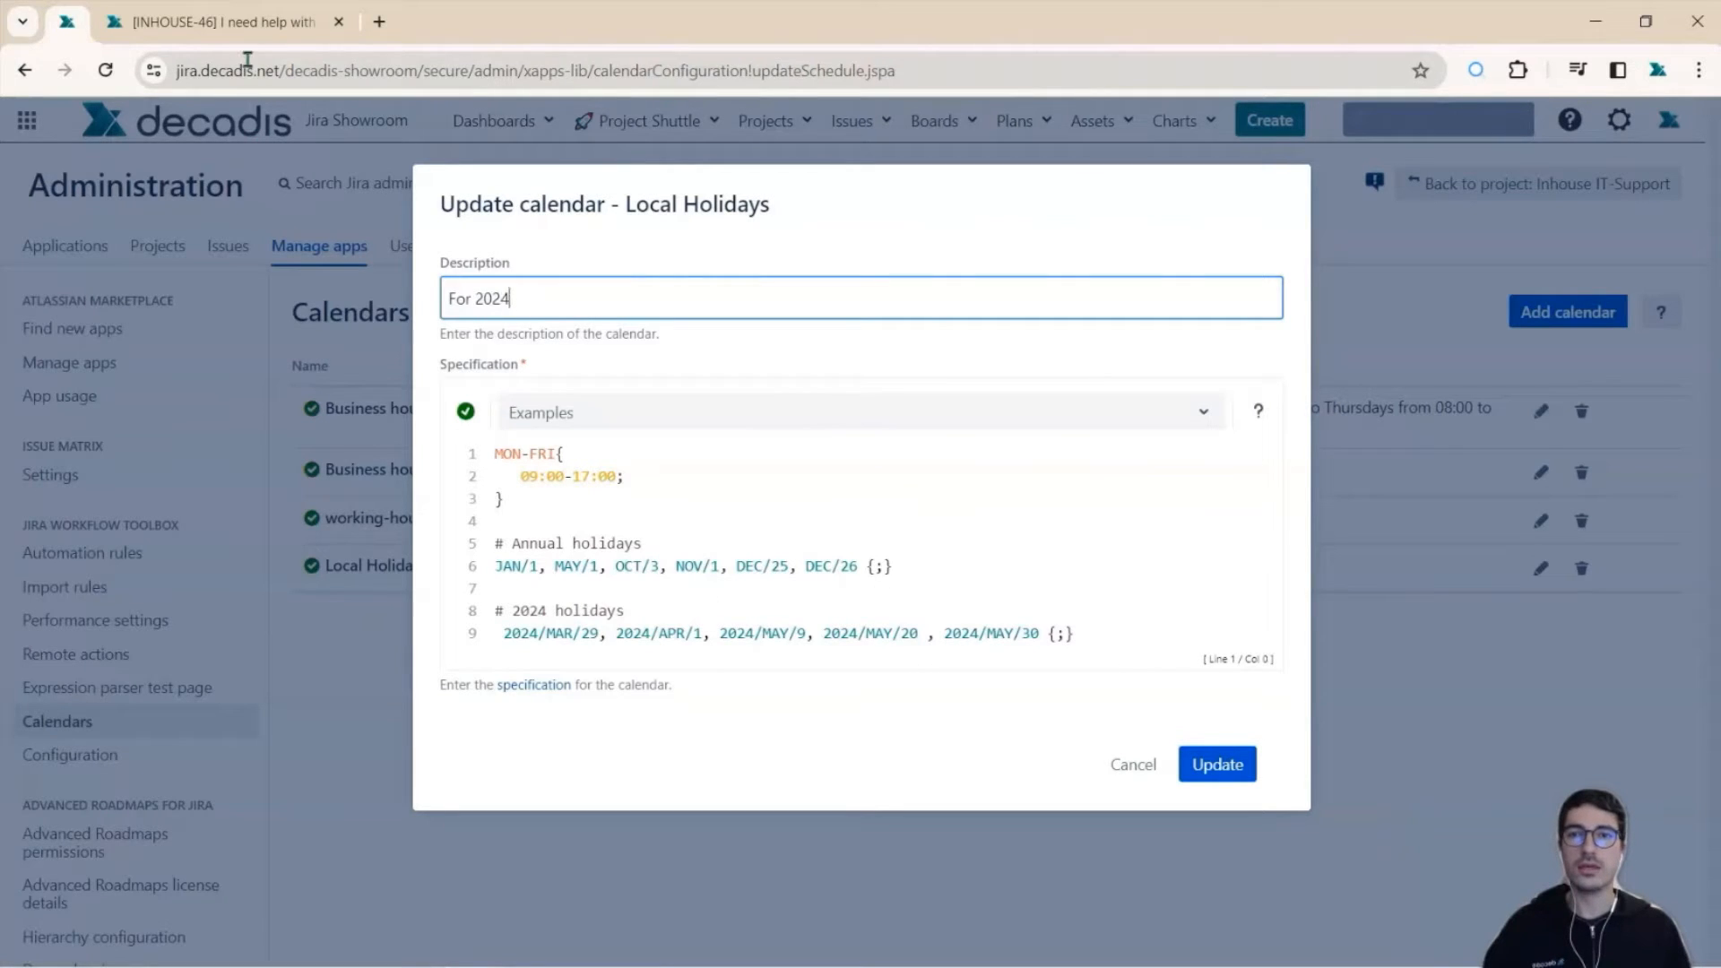
click(231, 18)
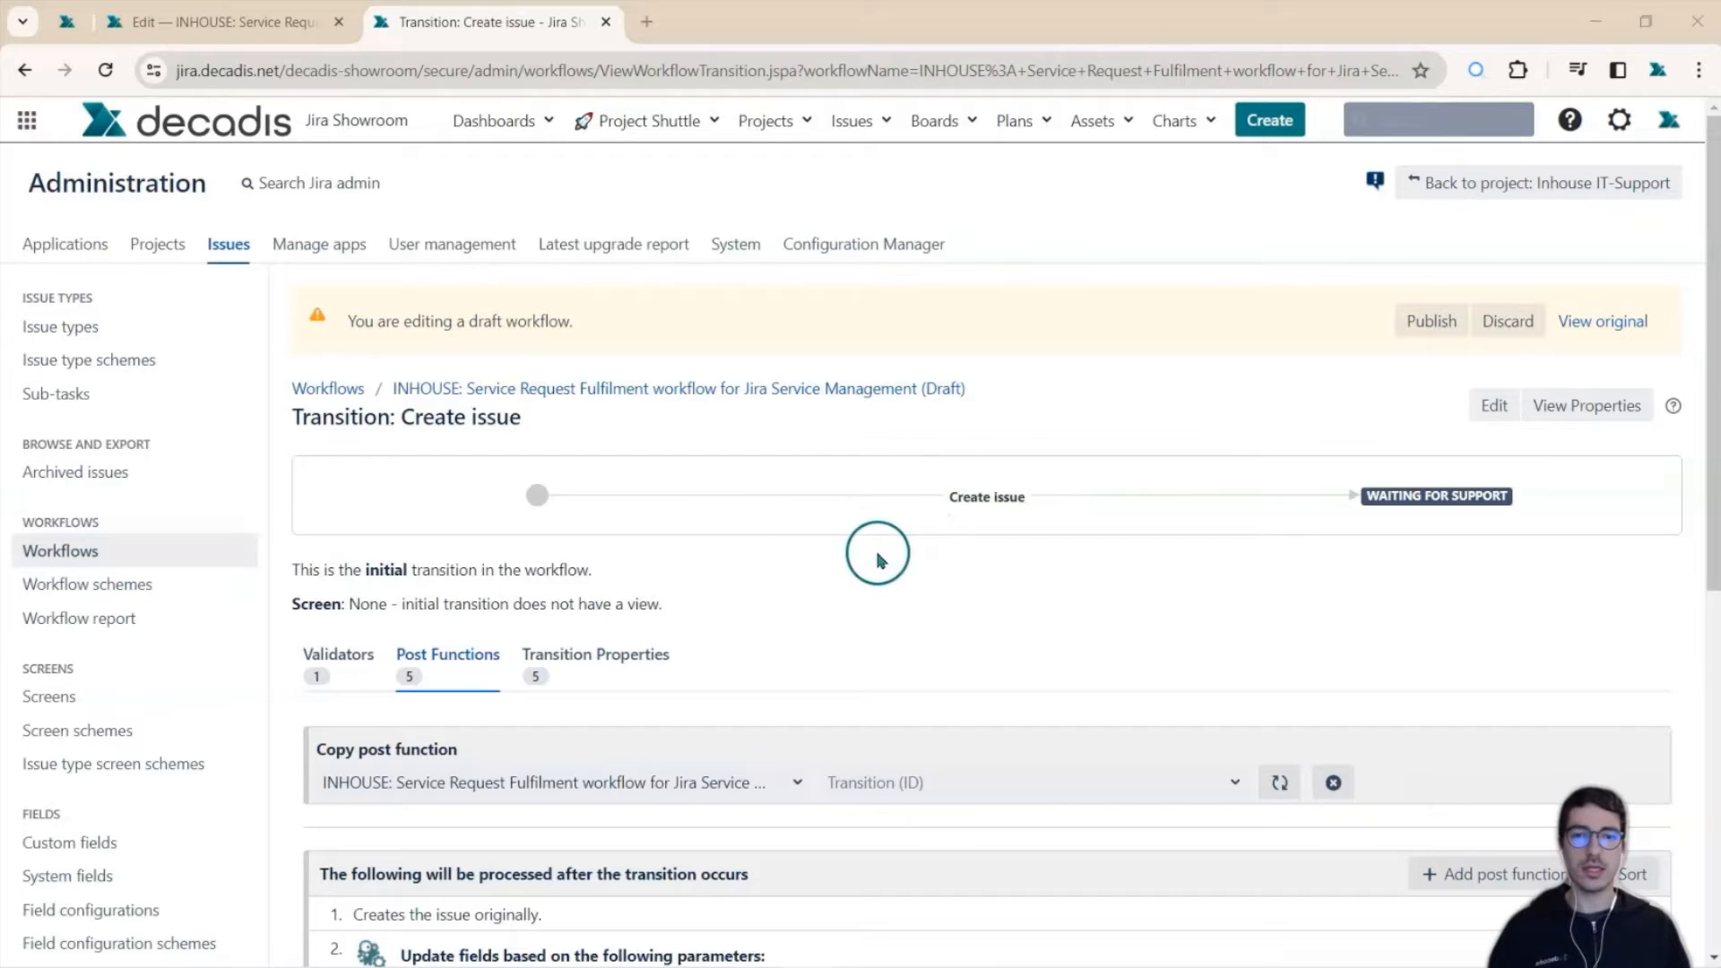
Step: Open the Due date expression in the Create issue transition's field-update post function and examine it
scroll(956, 541, down, 1)
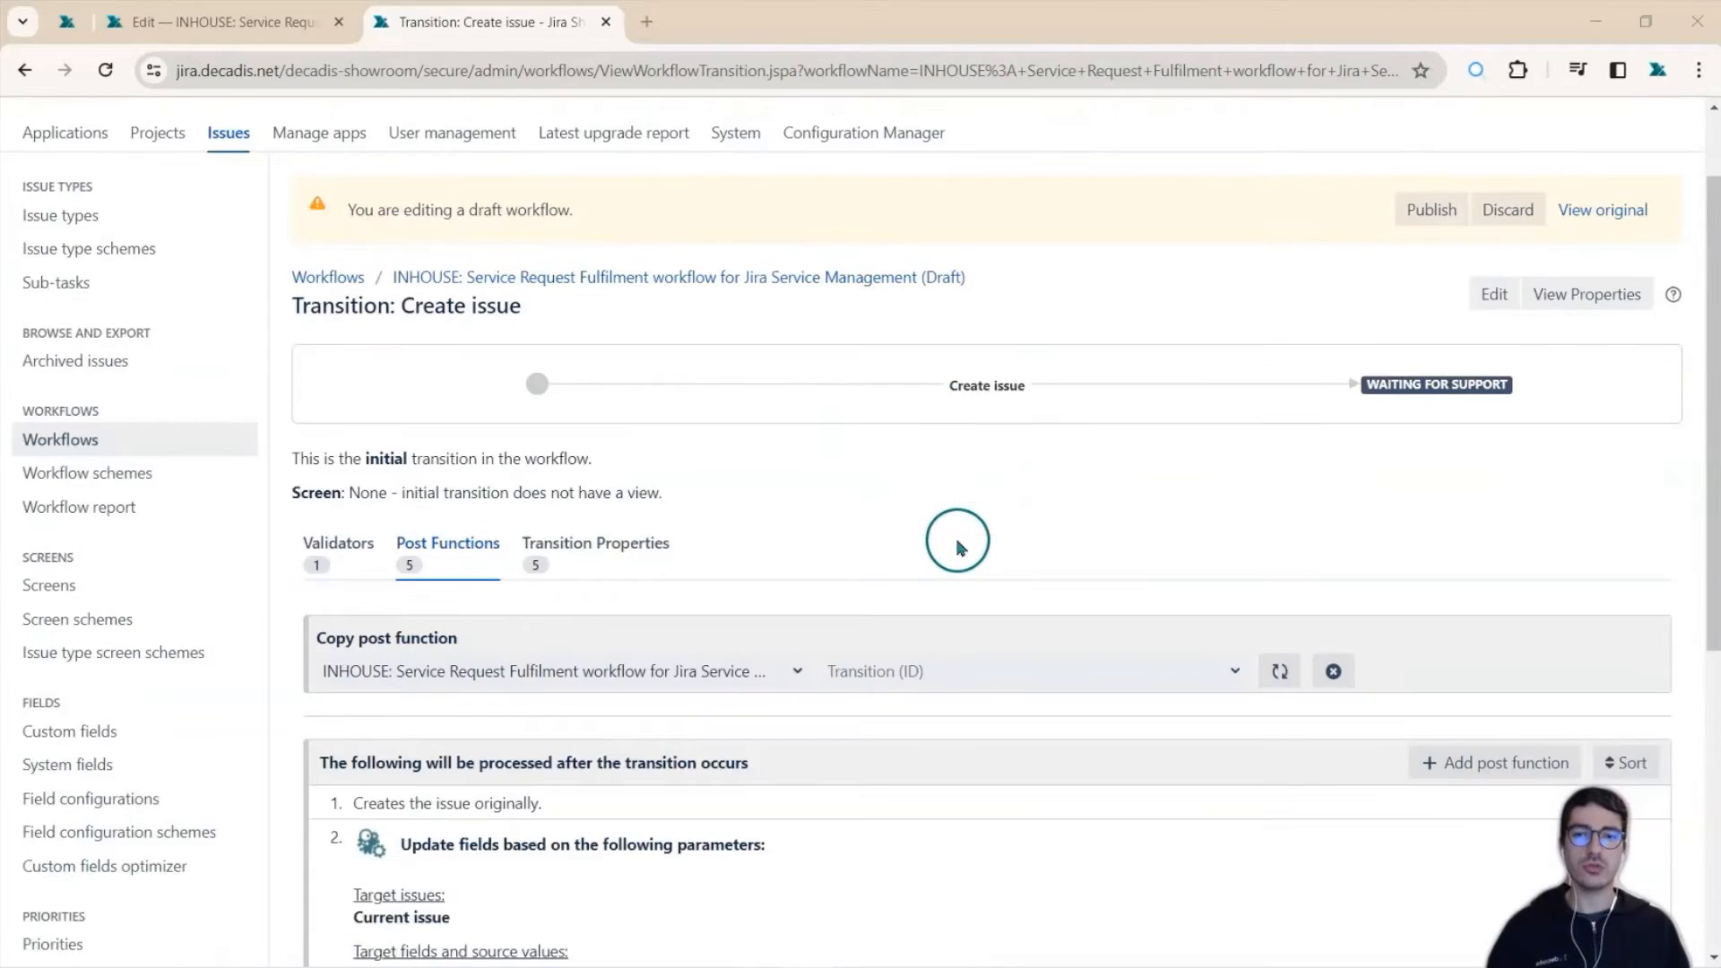
scroll(956, 540, down, 4)
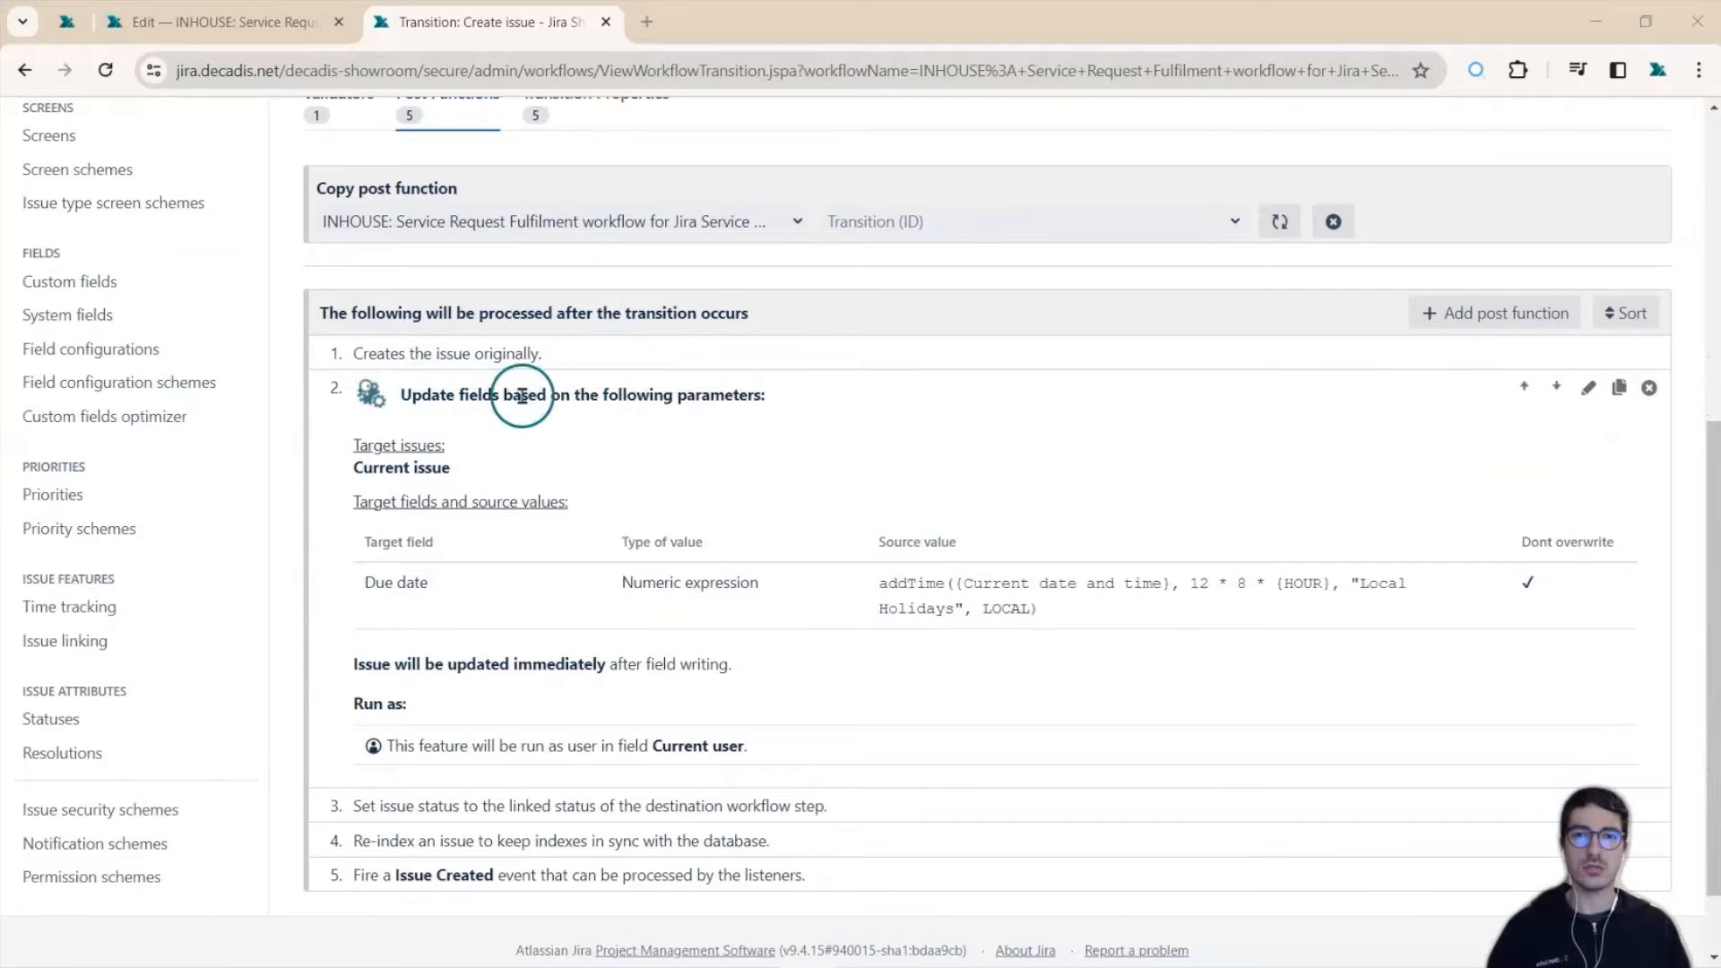
click(1556, 387)
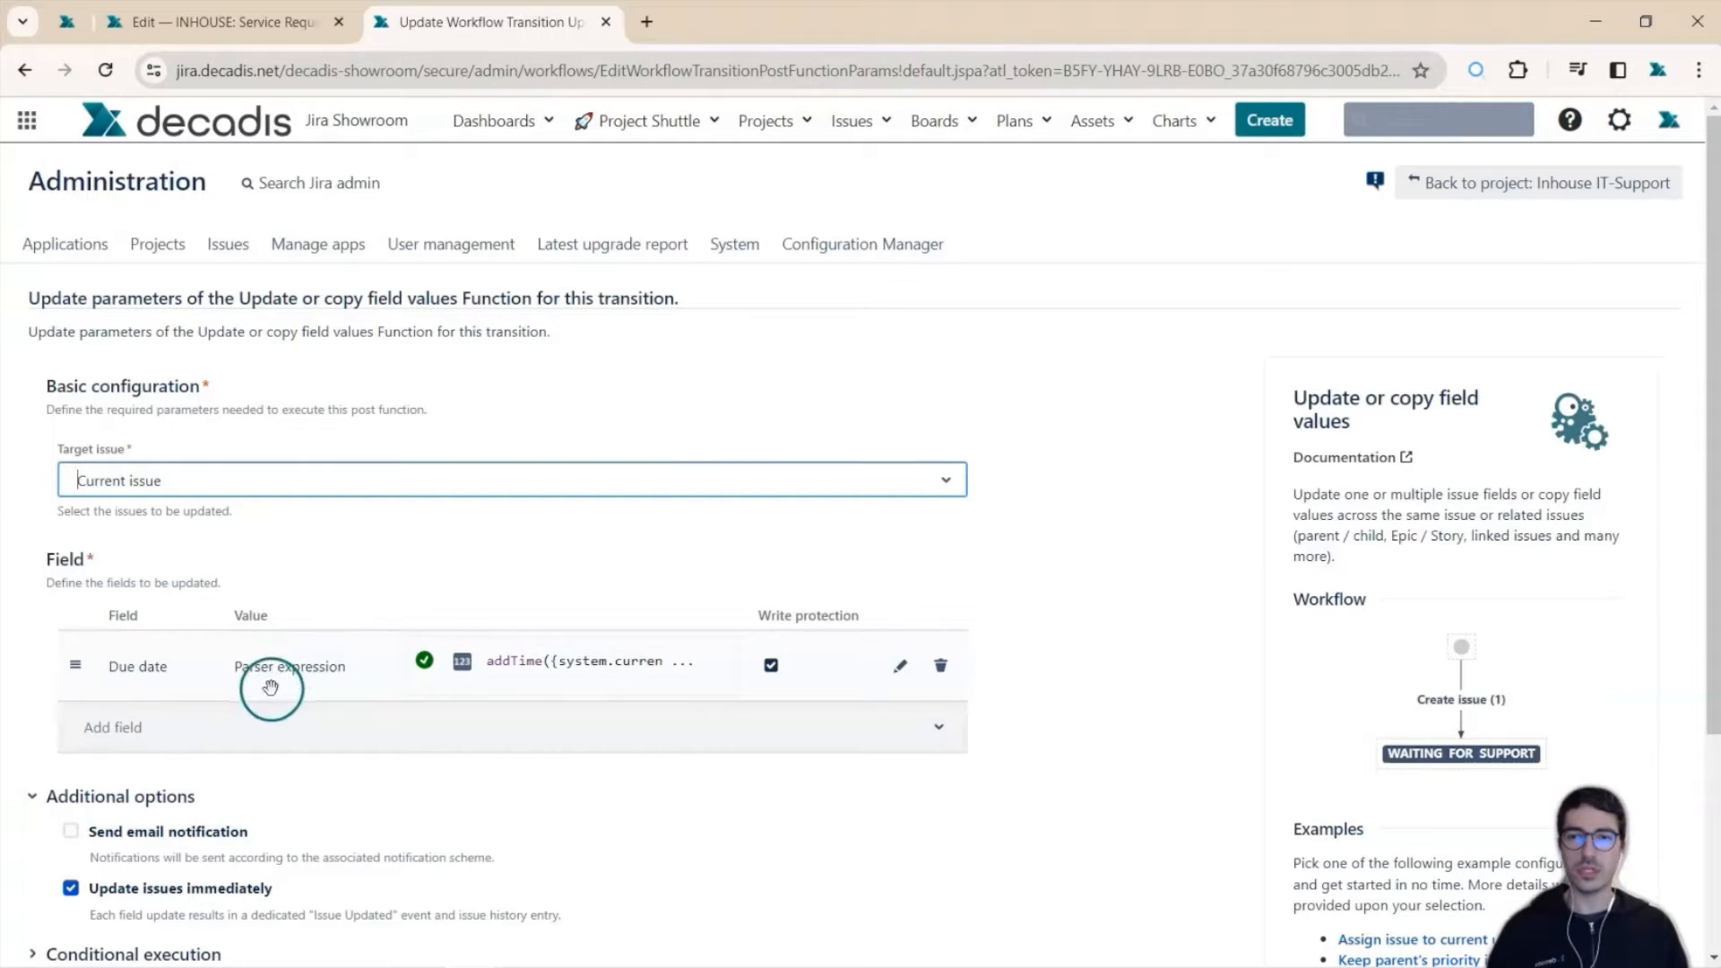
click(899, 668)
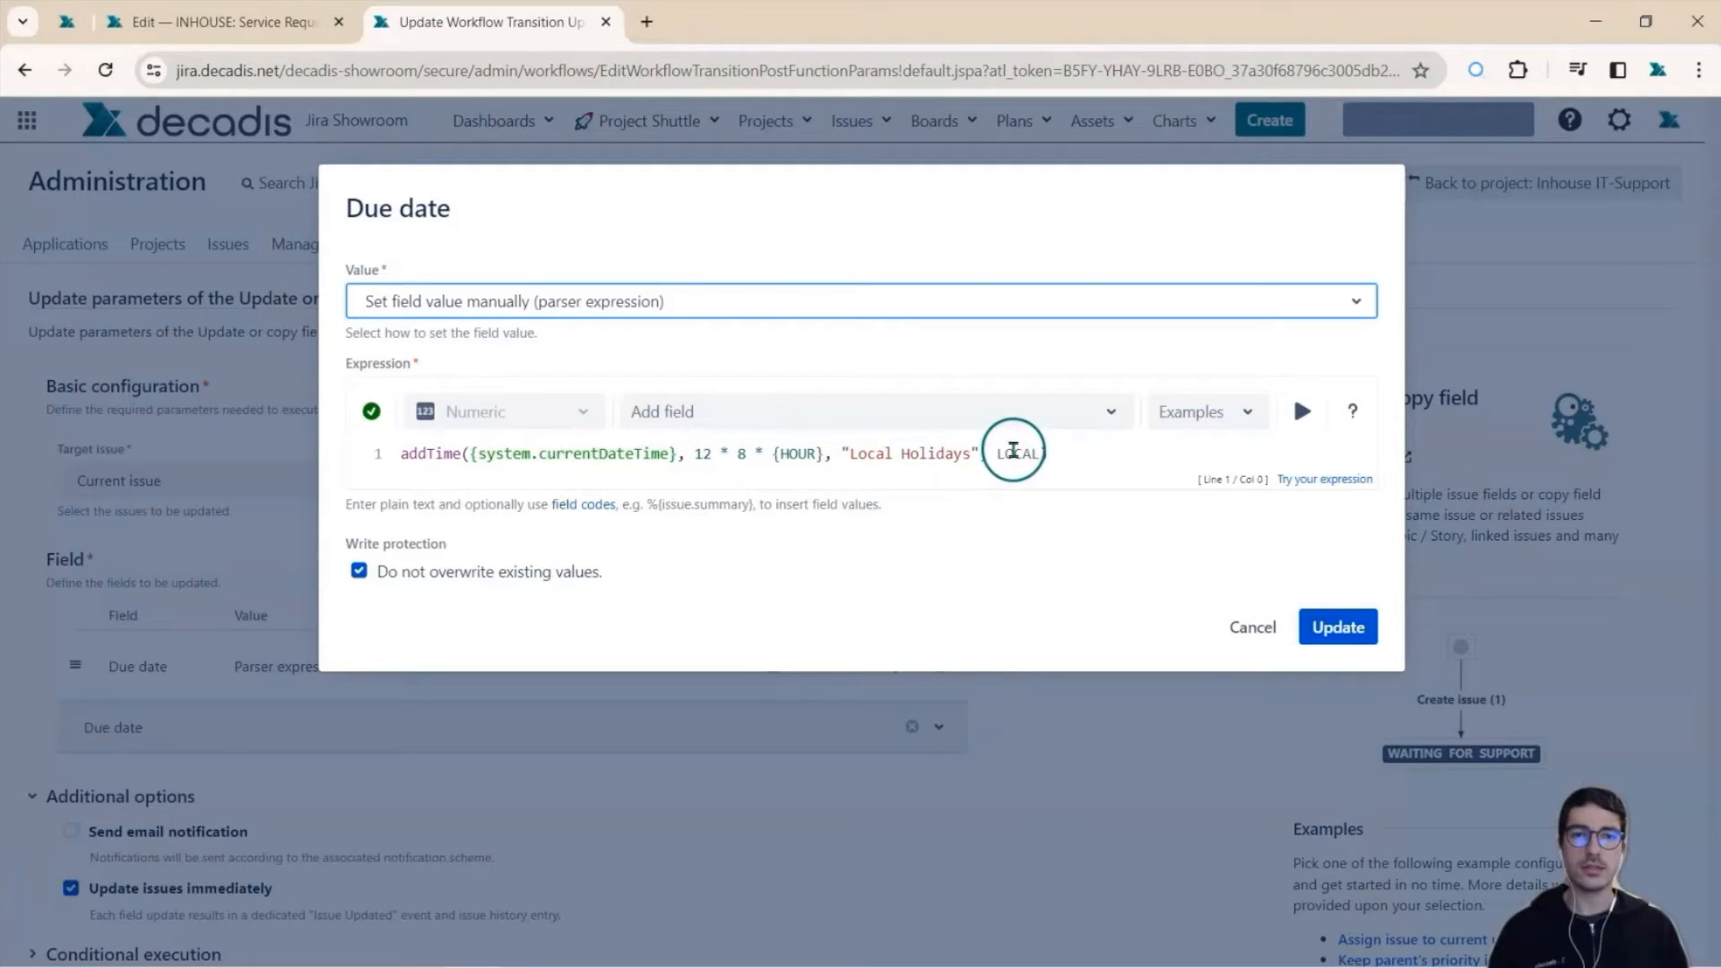
Step: Look up "calendar" functions in the Expression Parser Handbook, read the addTime() syntax and examples, and confirm the Due date expression
click(1356, 414)
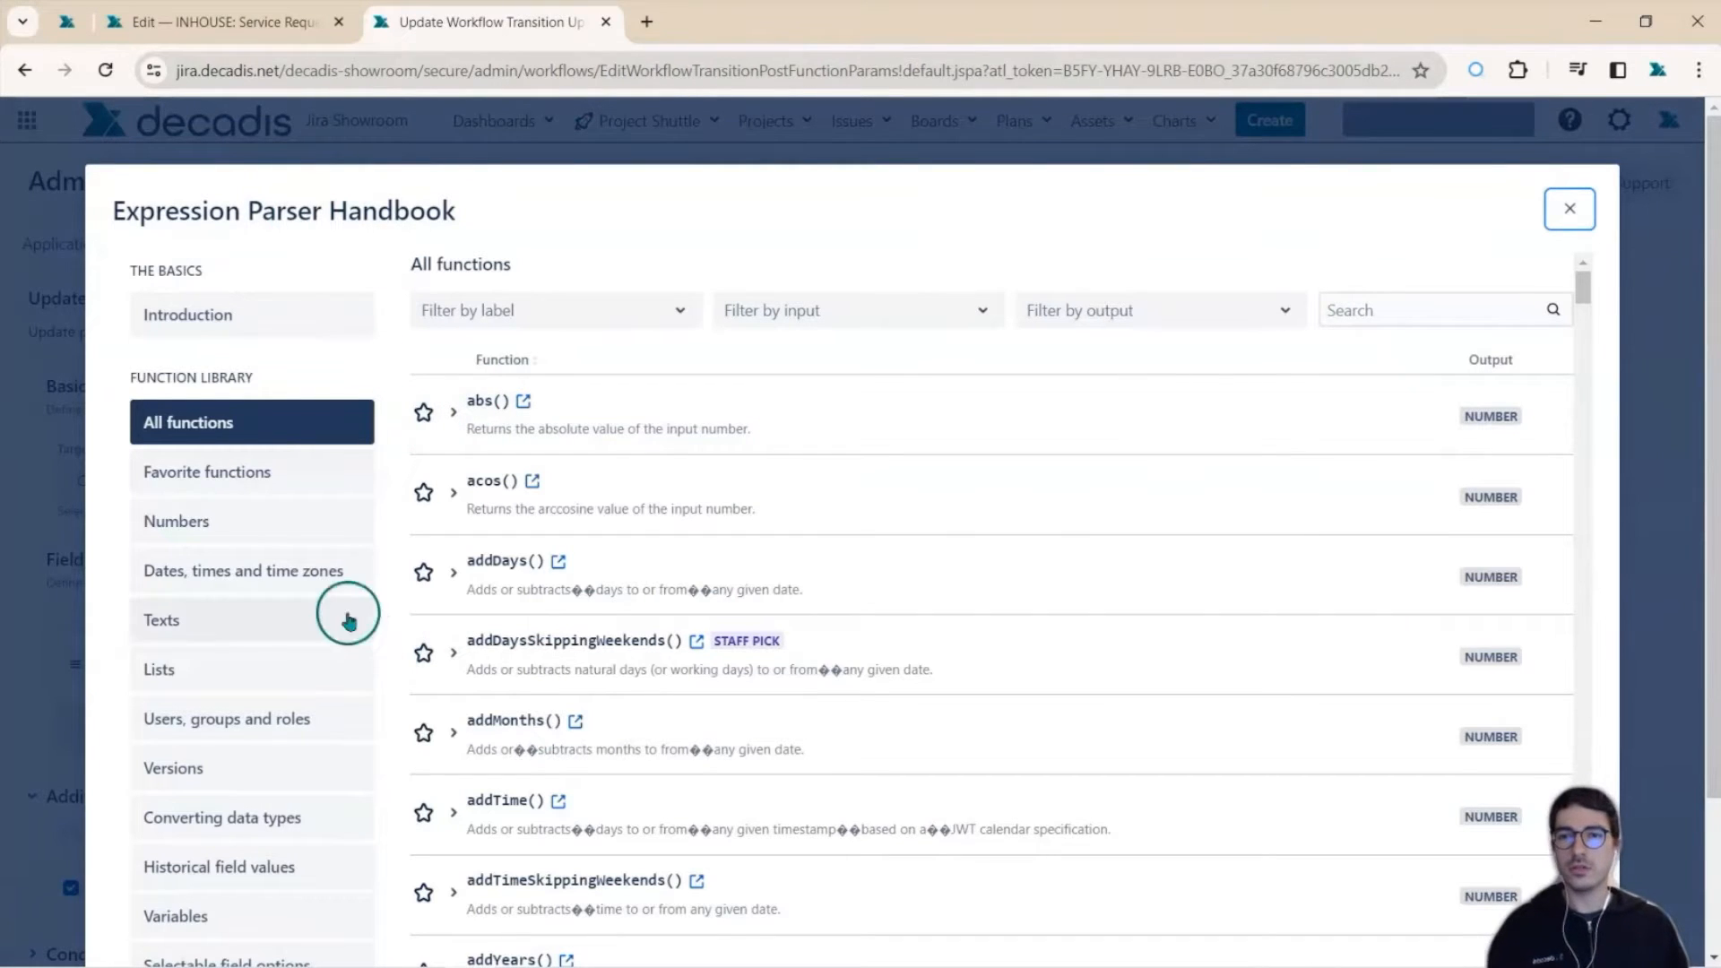
click(1363, 312)
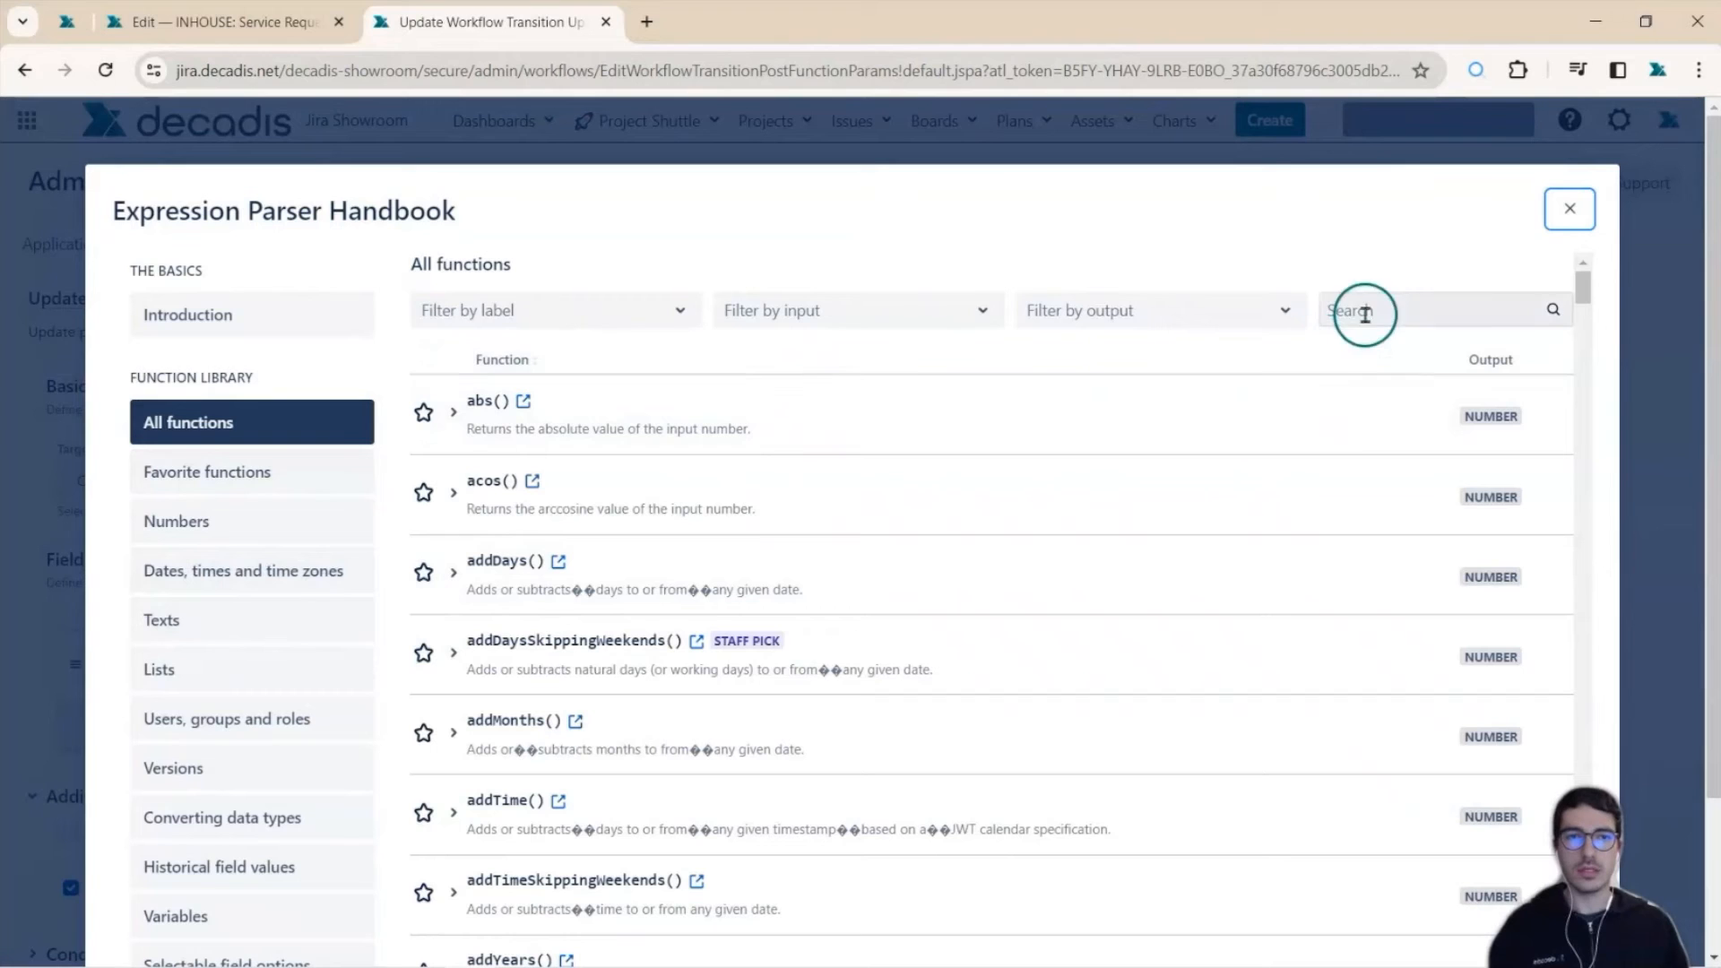
text(calen)
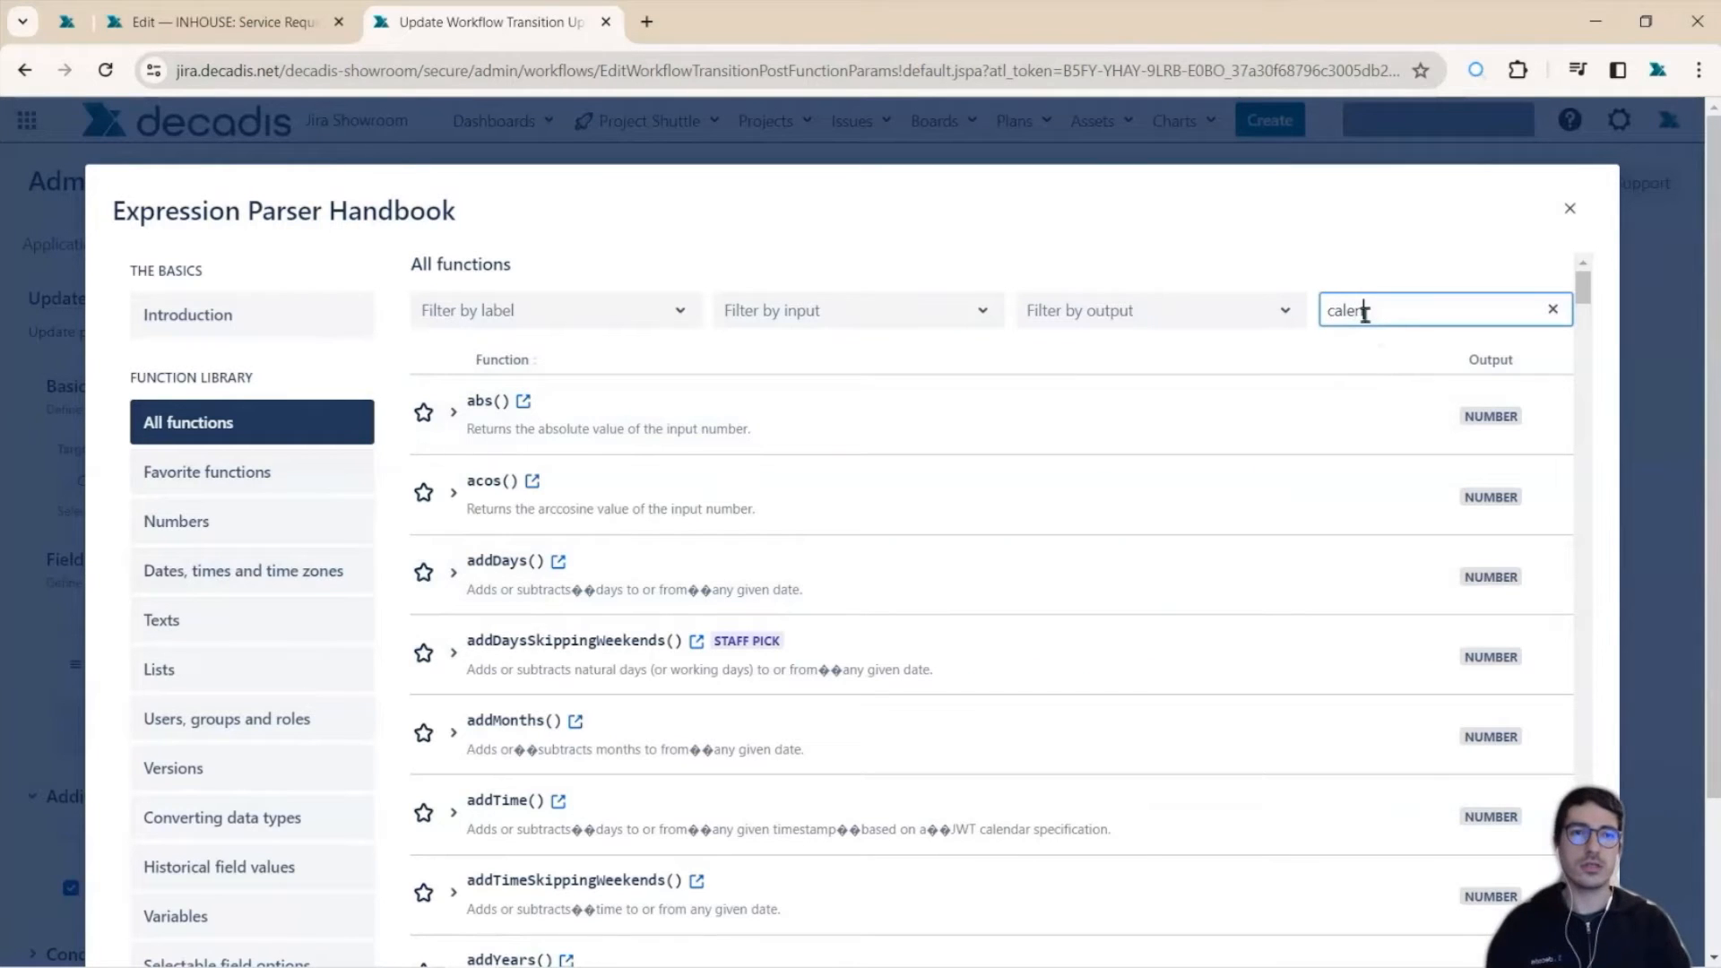
text(dar)
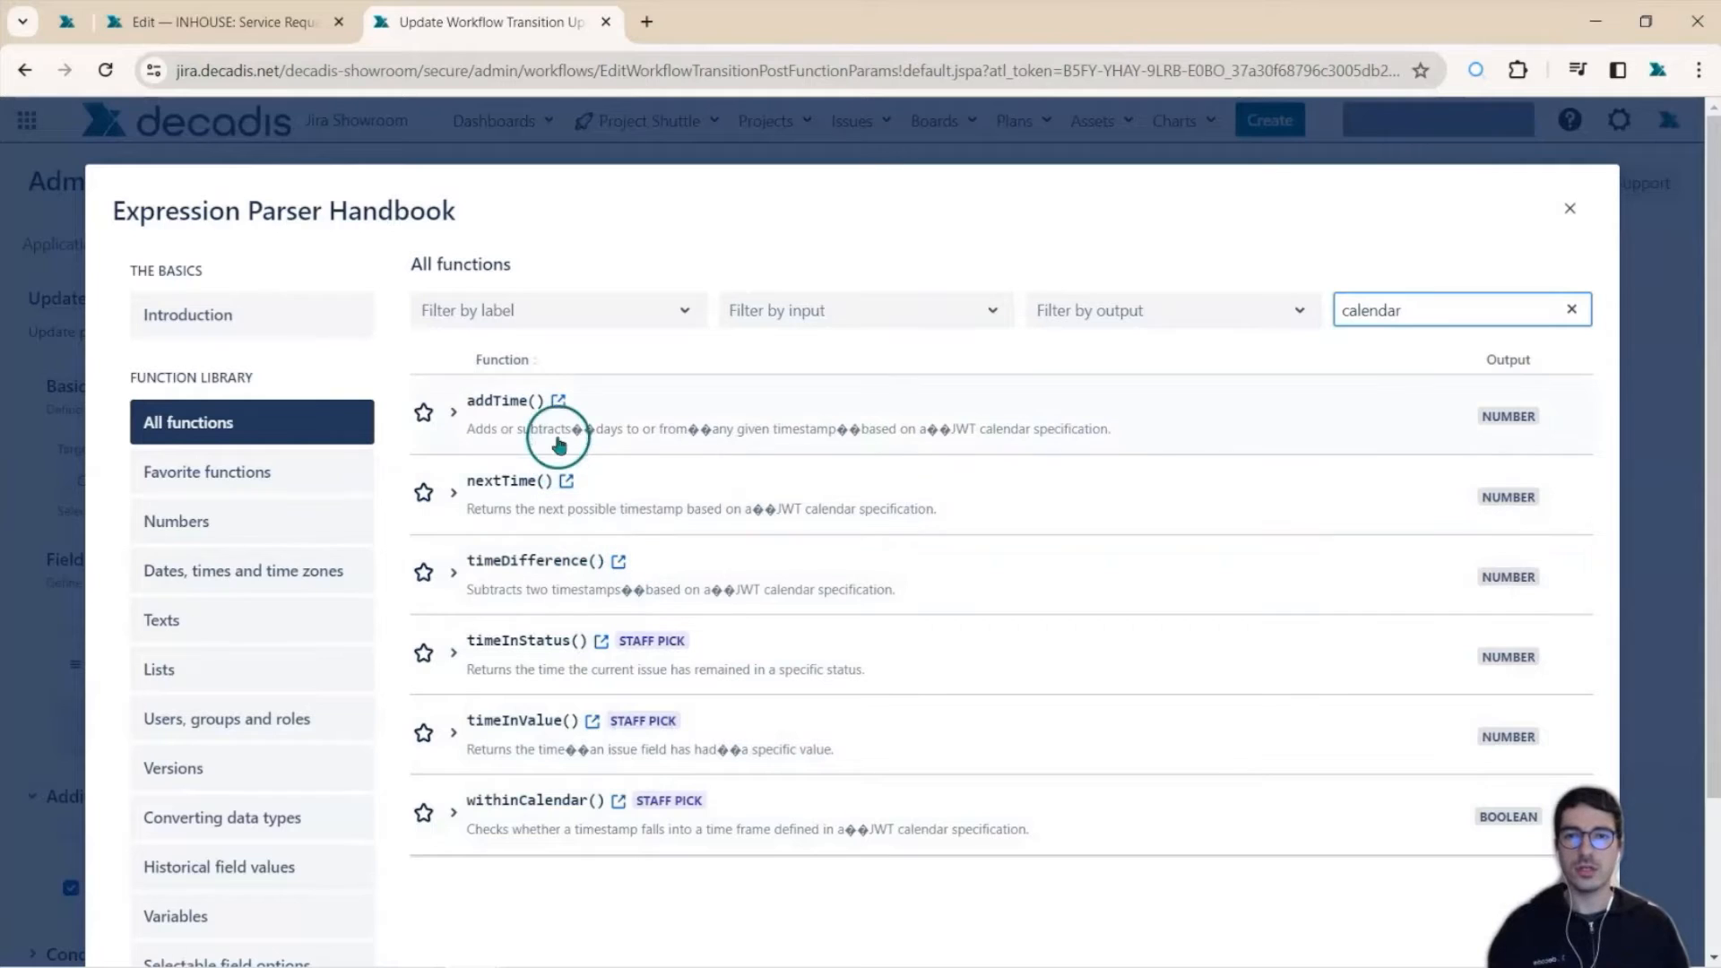
click(453, 414)
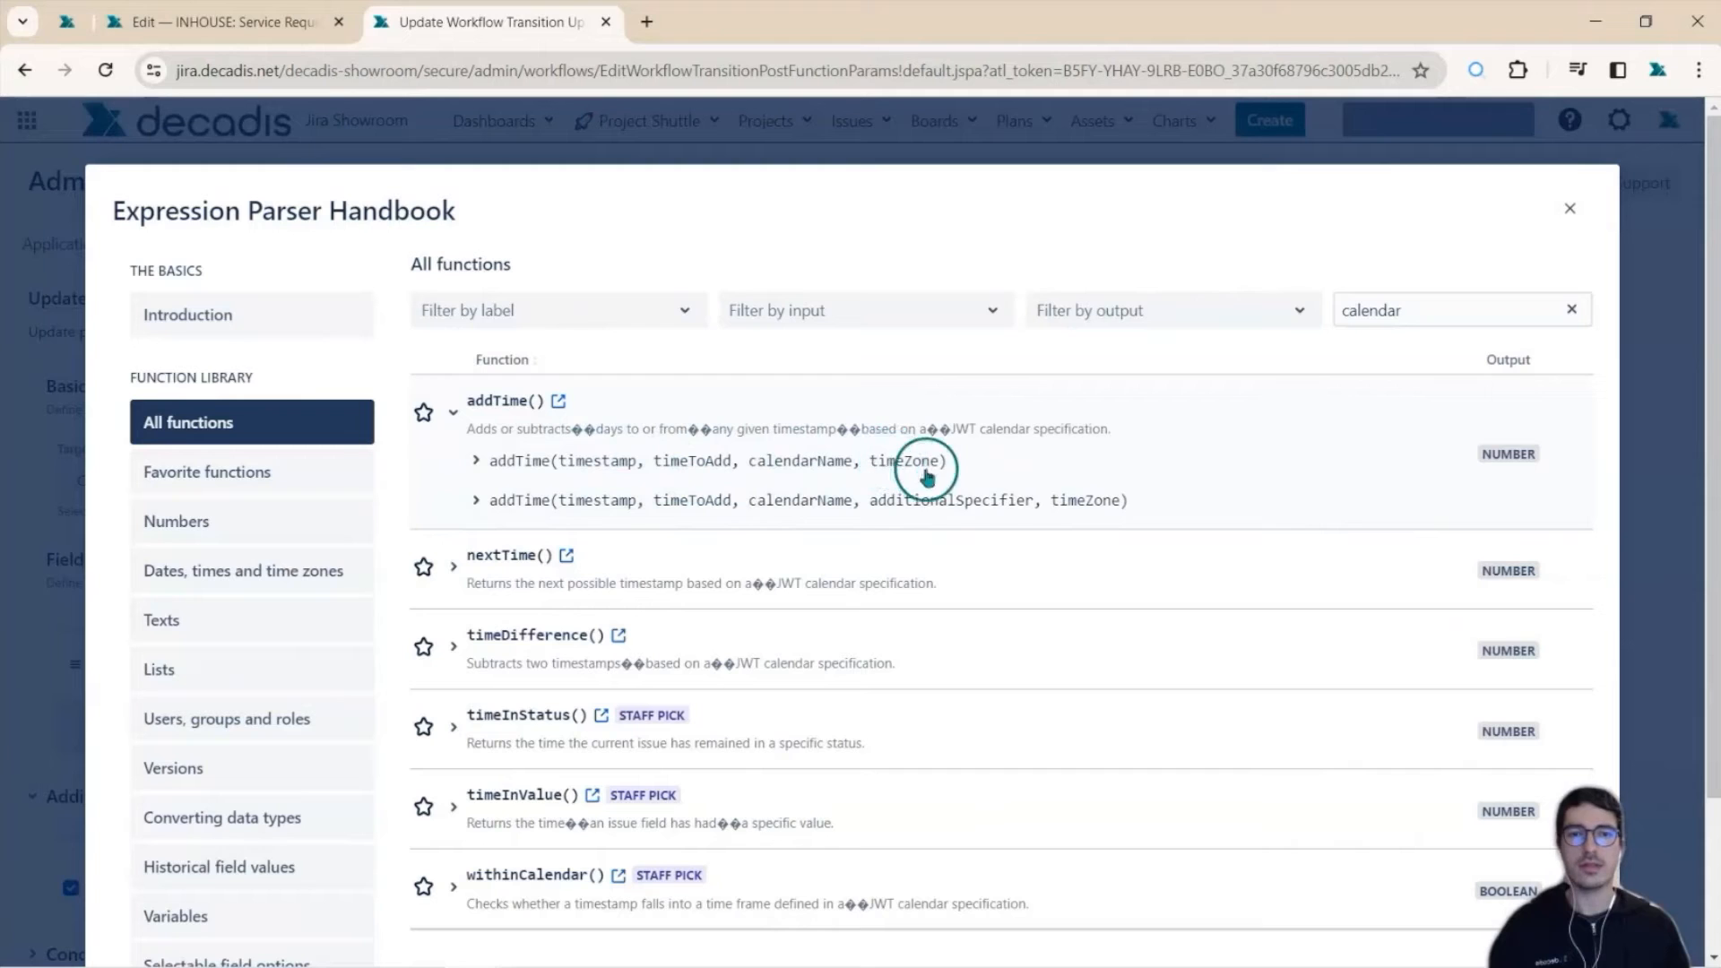
click(476, 460)
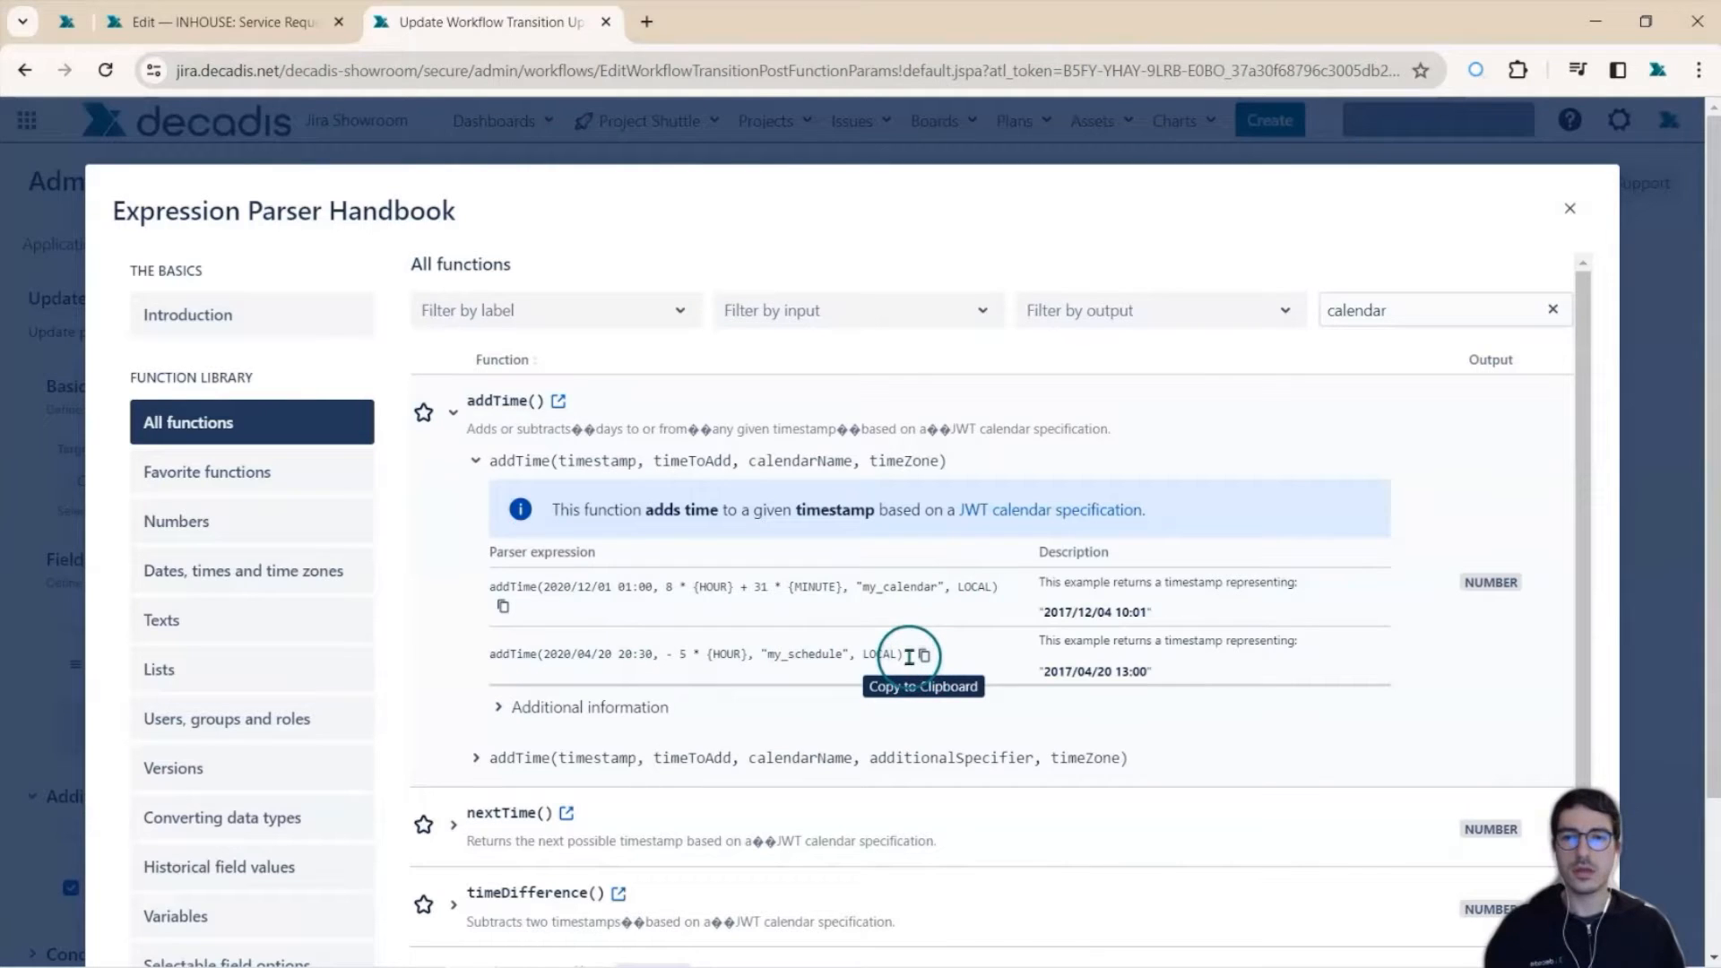
key(Escape)
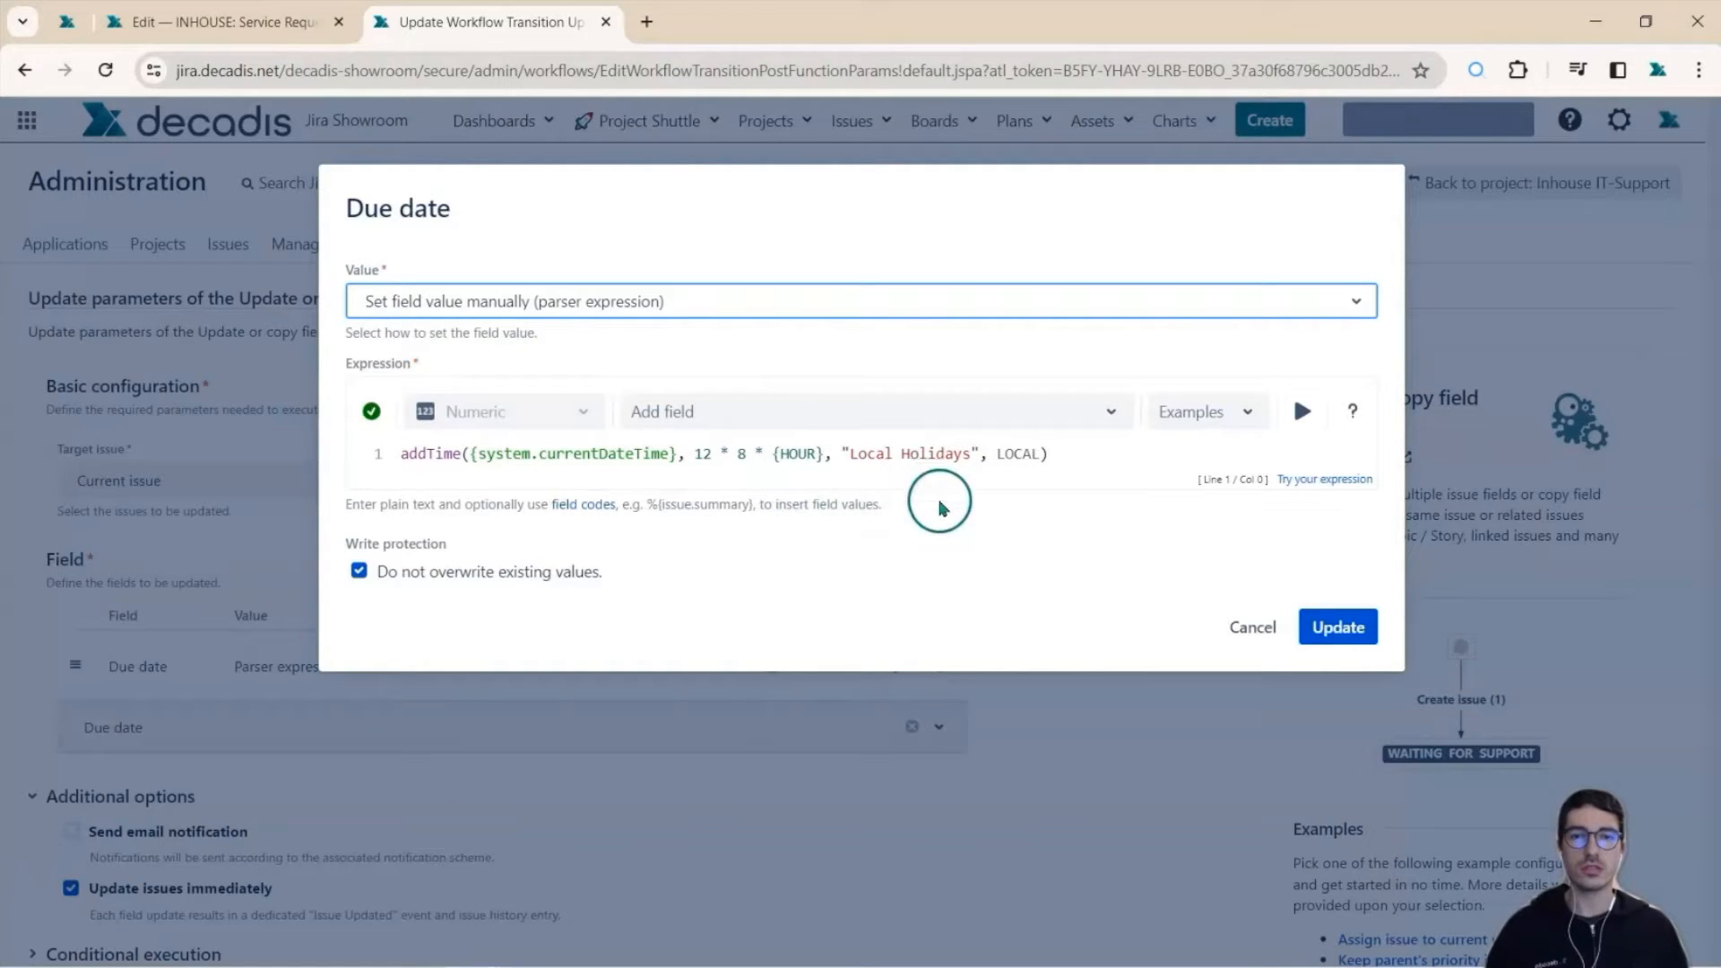
click(1325, 627)
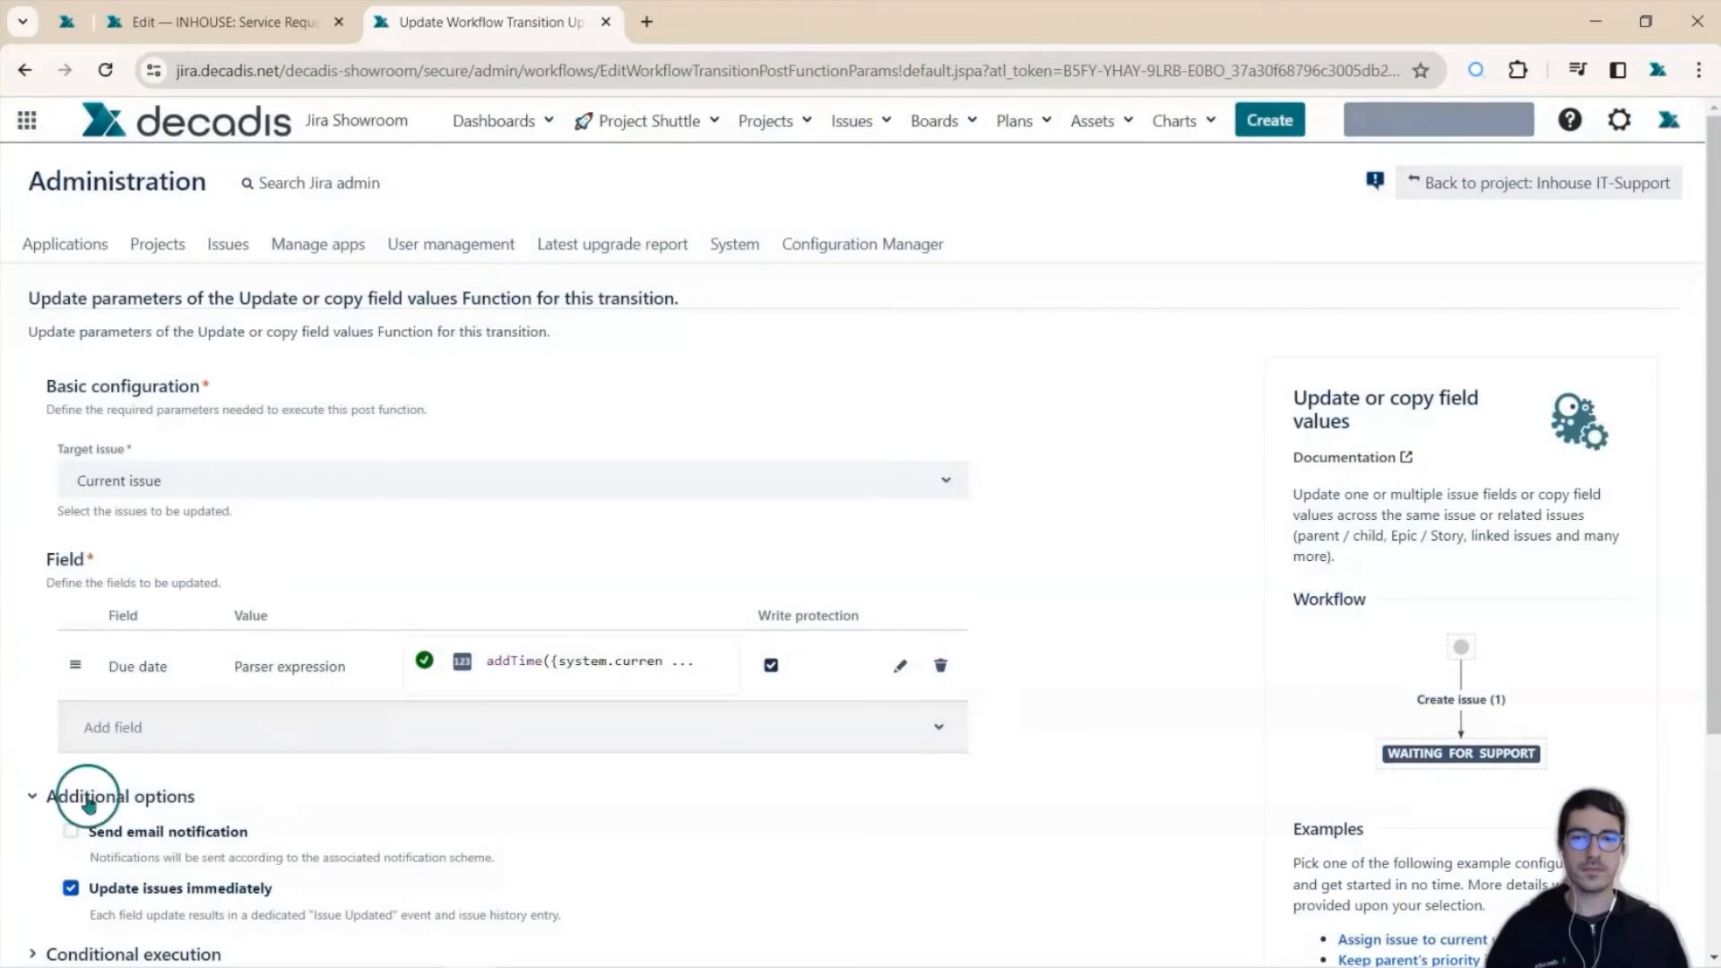
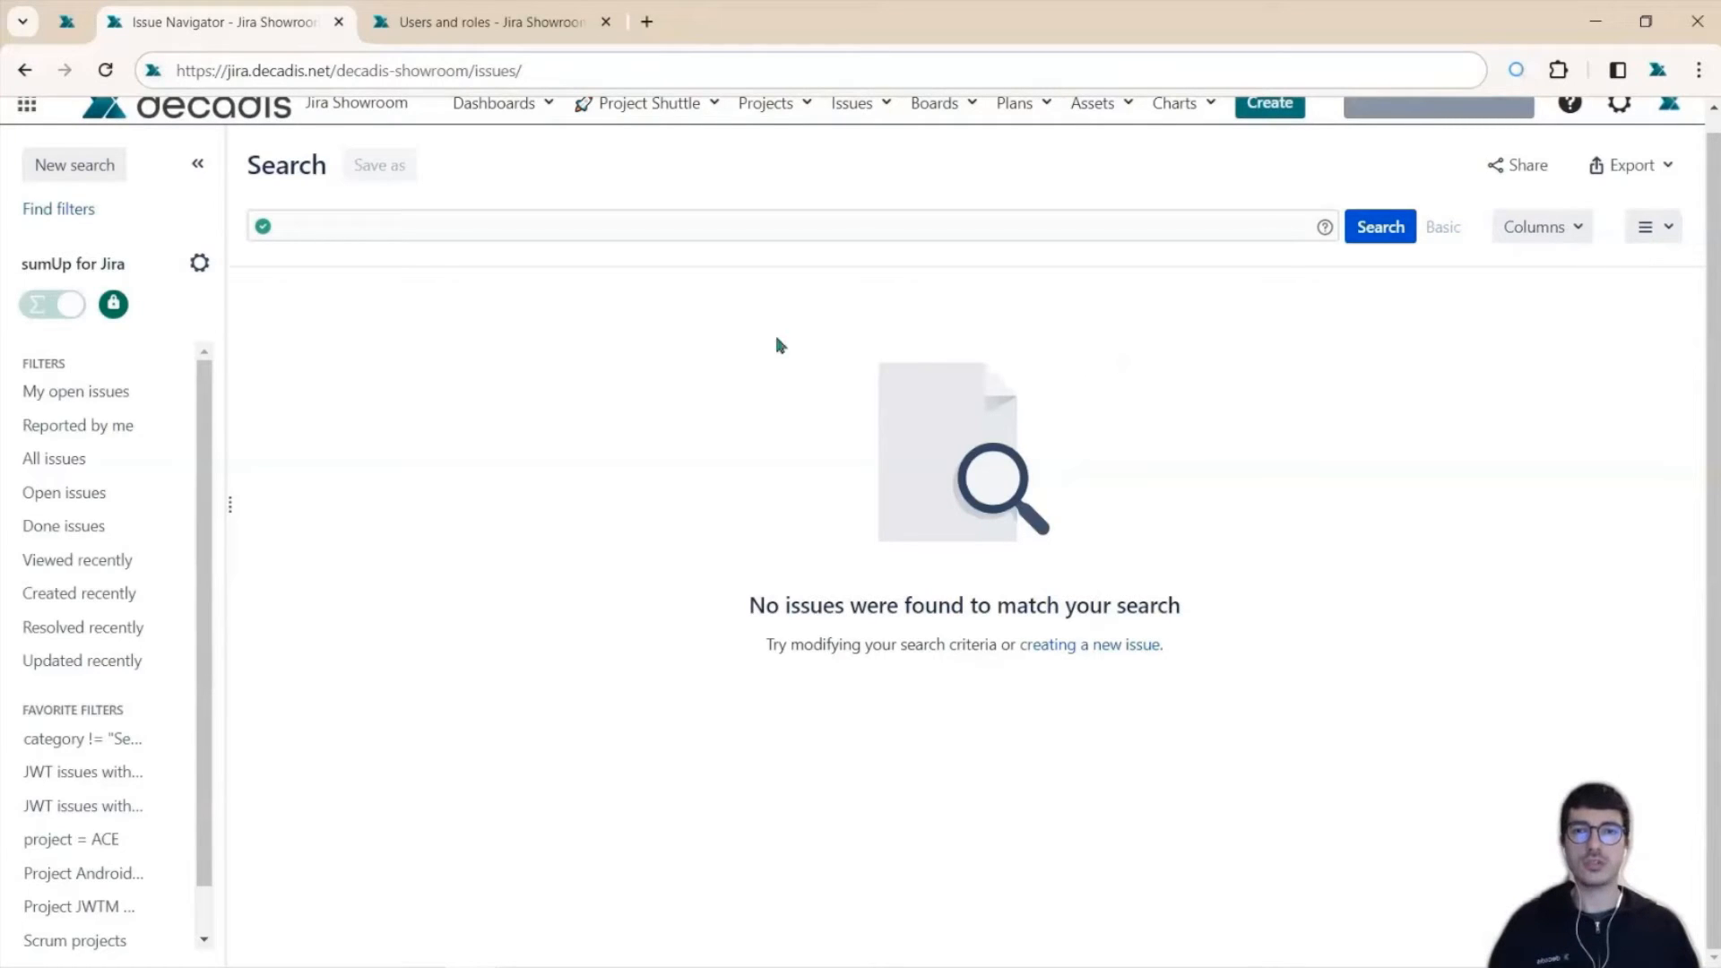
Step: Start a JQL query for project = JWT AND reporter in usersWithRoleInProject()
click(509, 231)
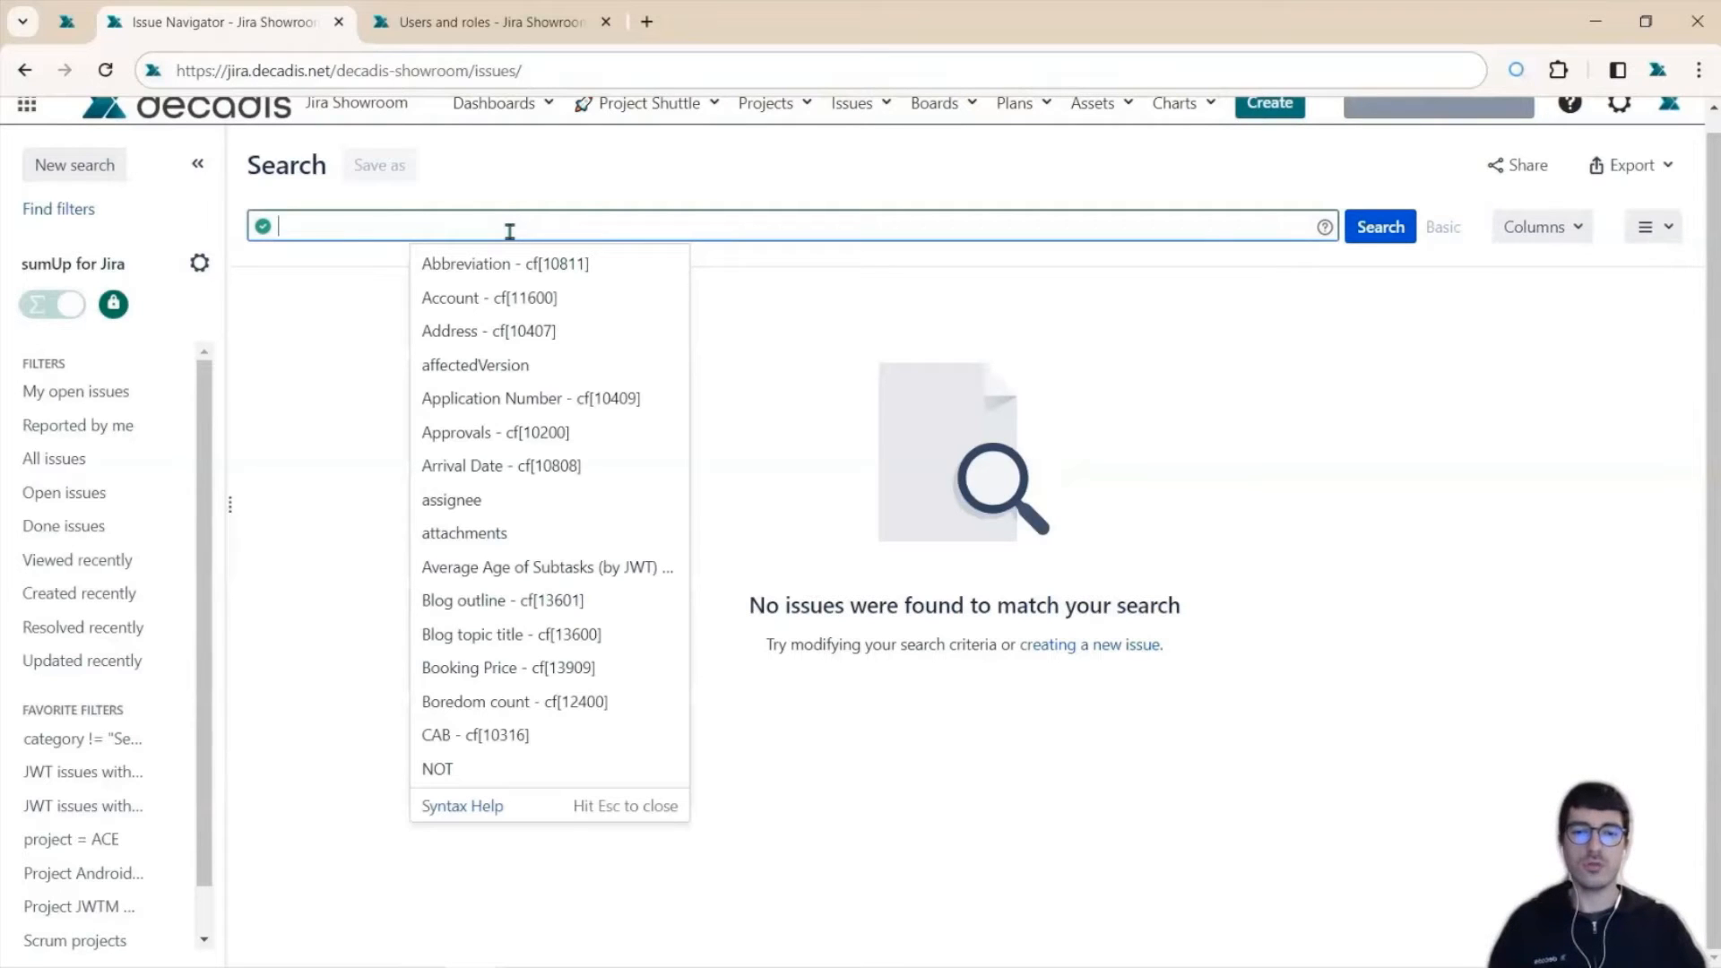
text(project = JWT )
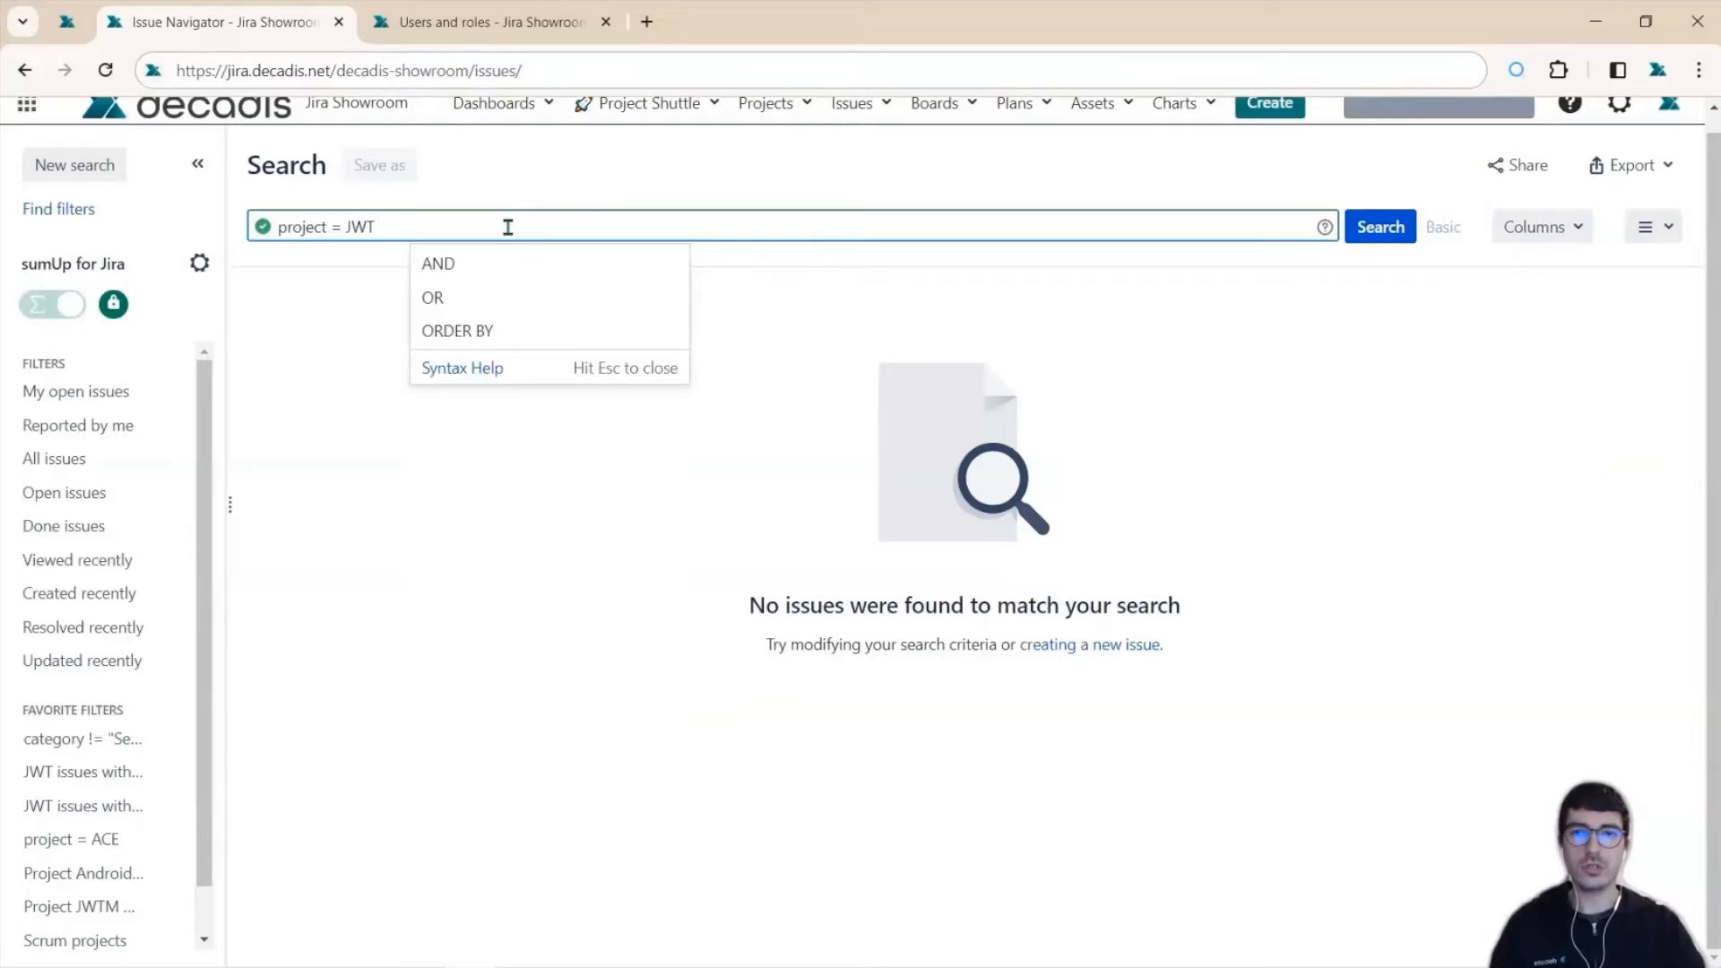
text(AND )
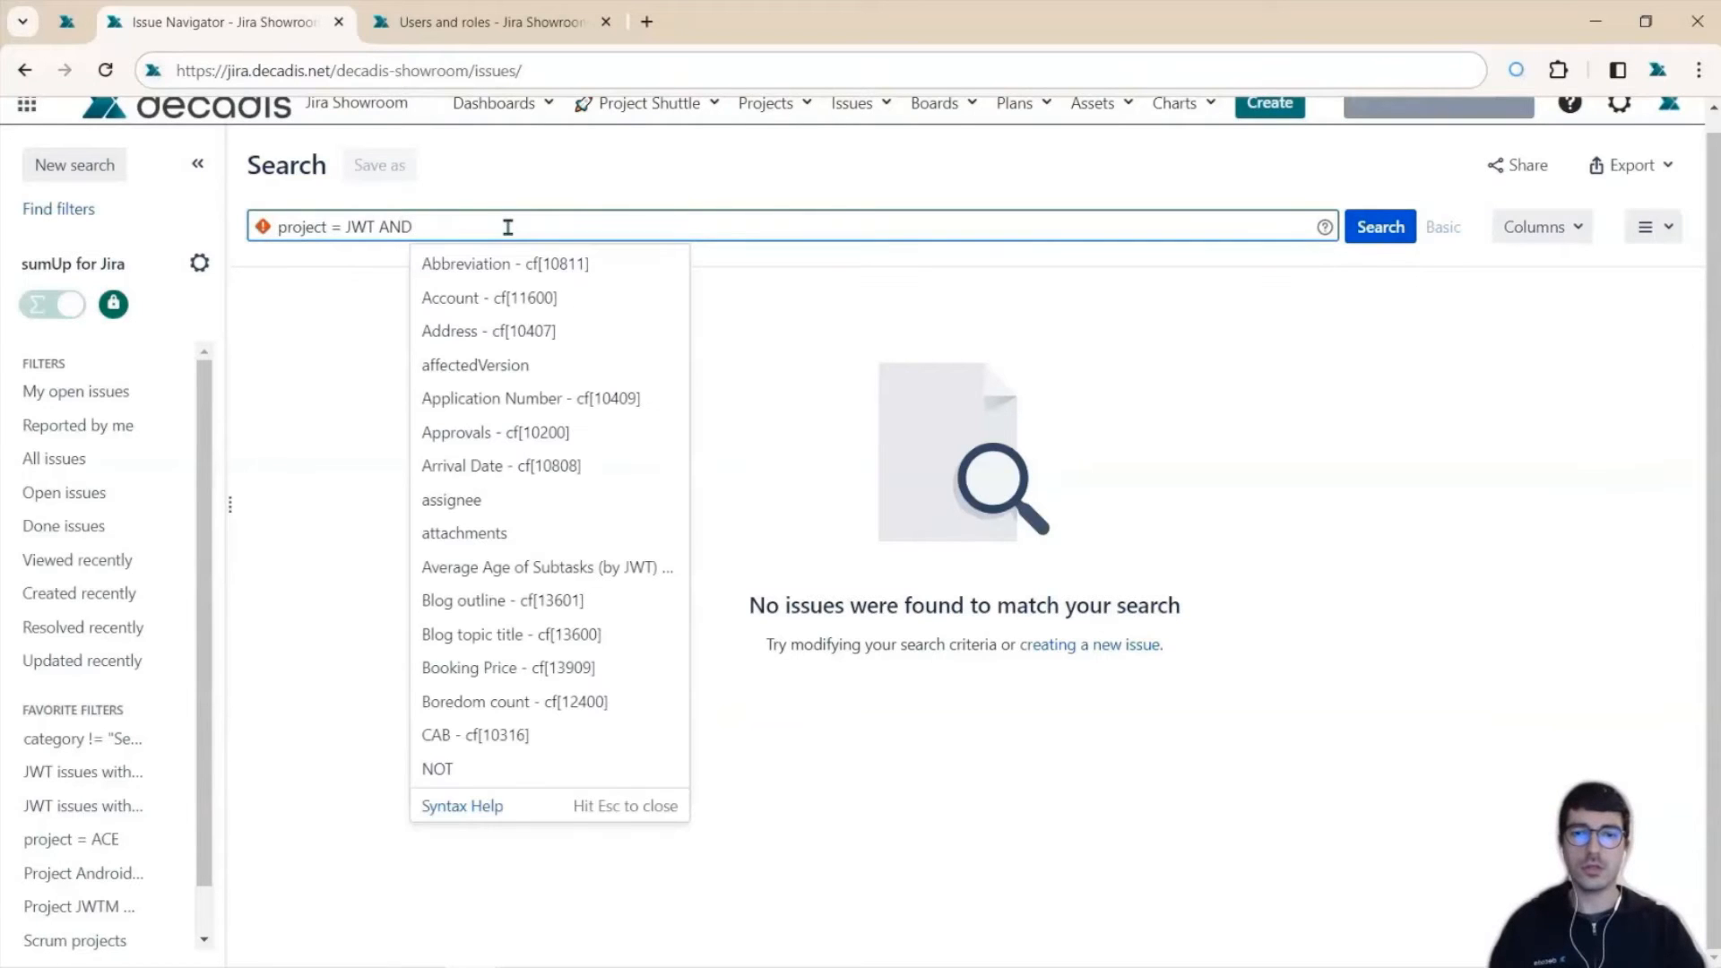
text(reporter in)
scroll(509, 235, down, 2)
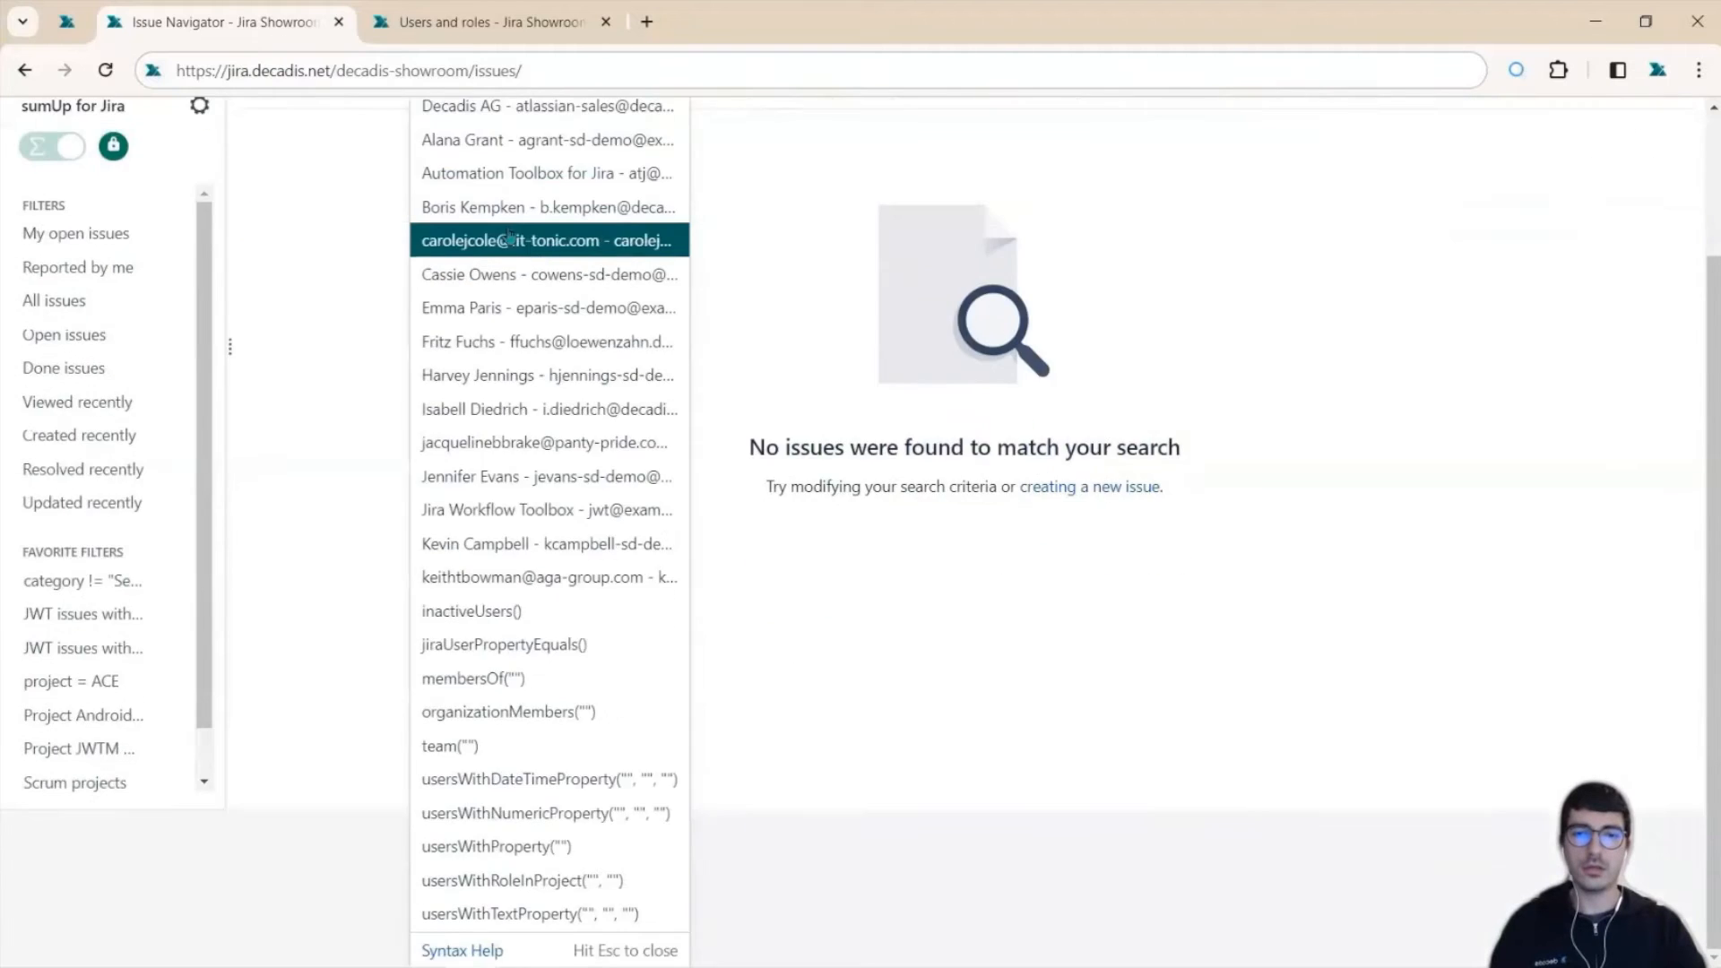
text(usersWithROle)
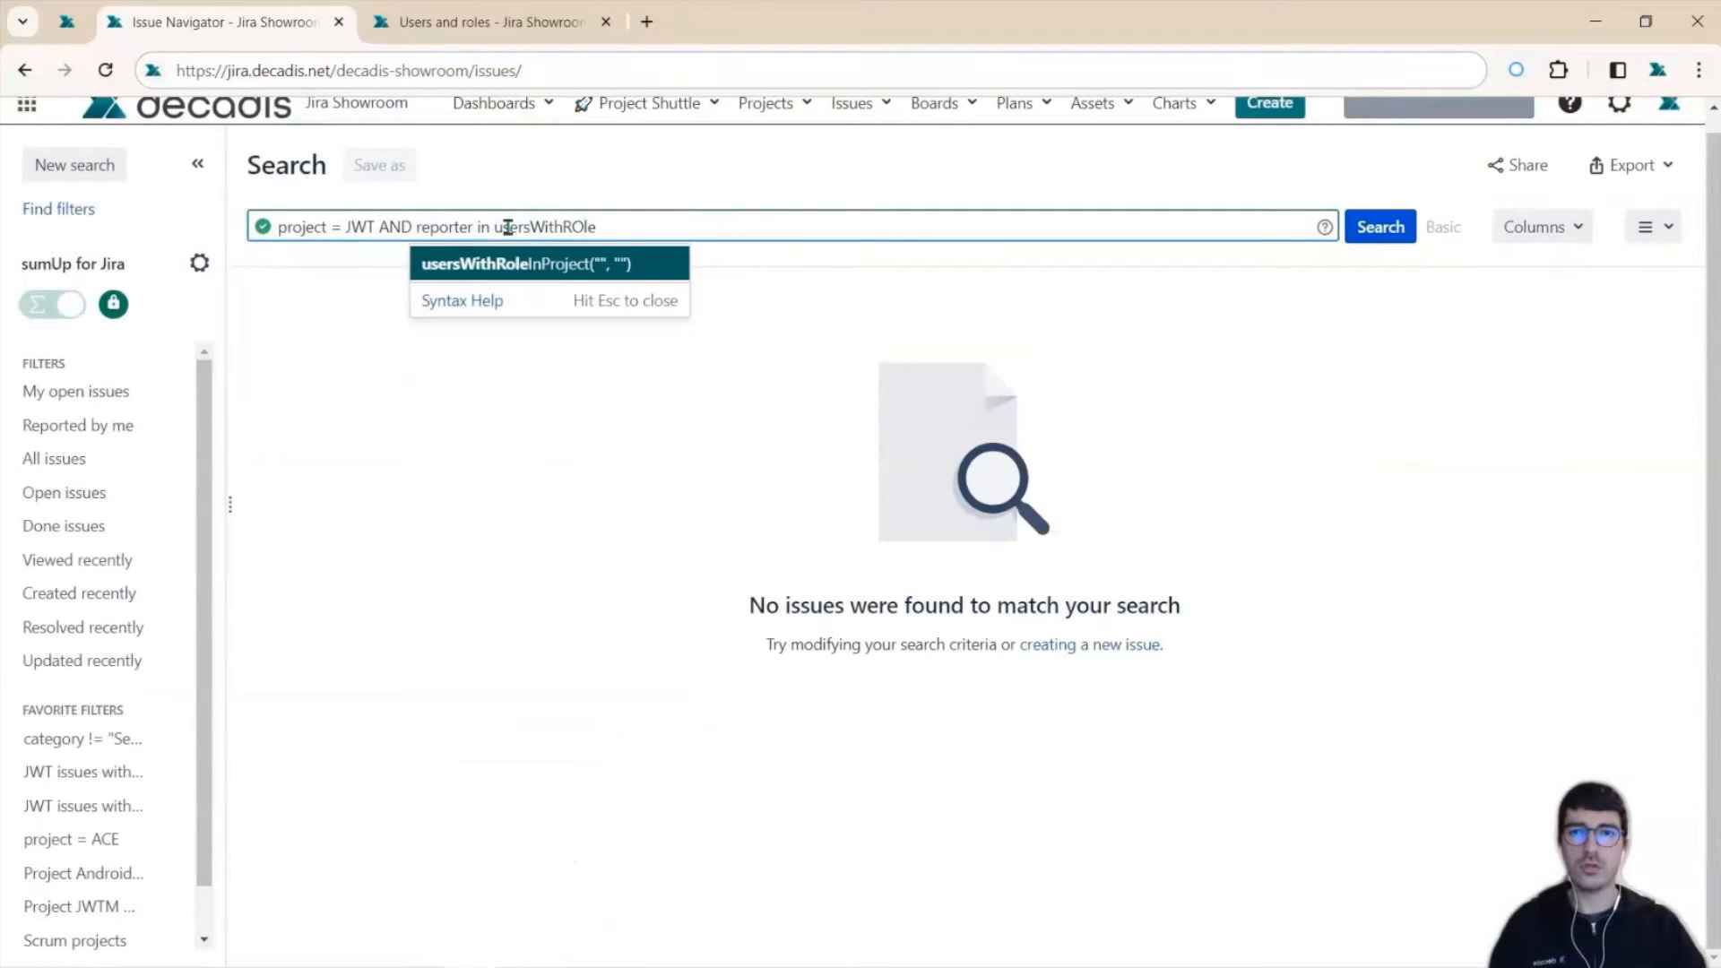
click(508, 264)
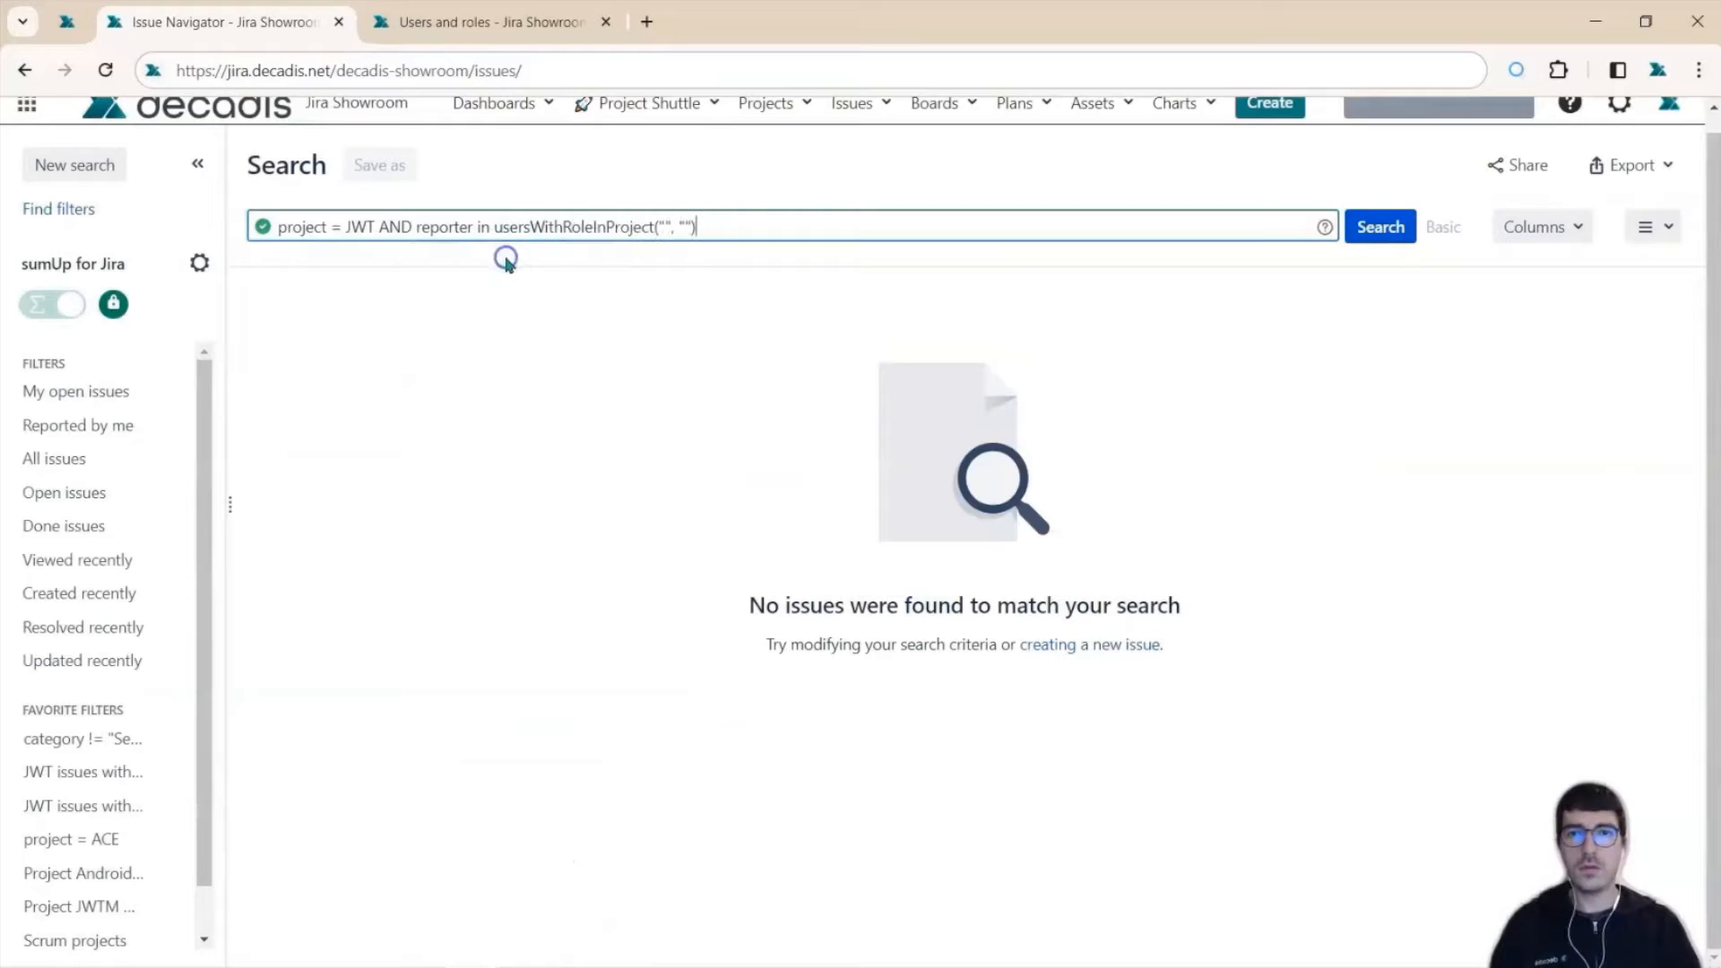
Step: Give usersWithRoleInProject the arguments "Administrators" and "JWT", and run the query
click(662, 226)
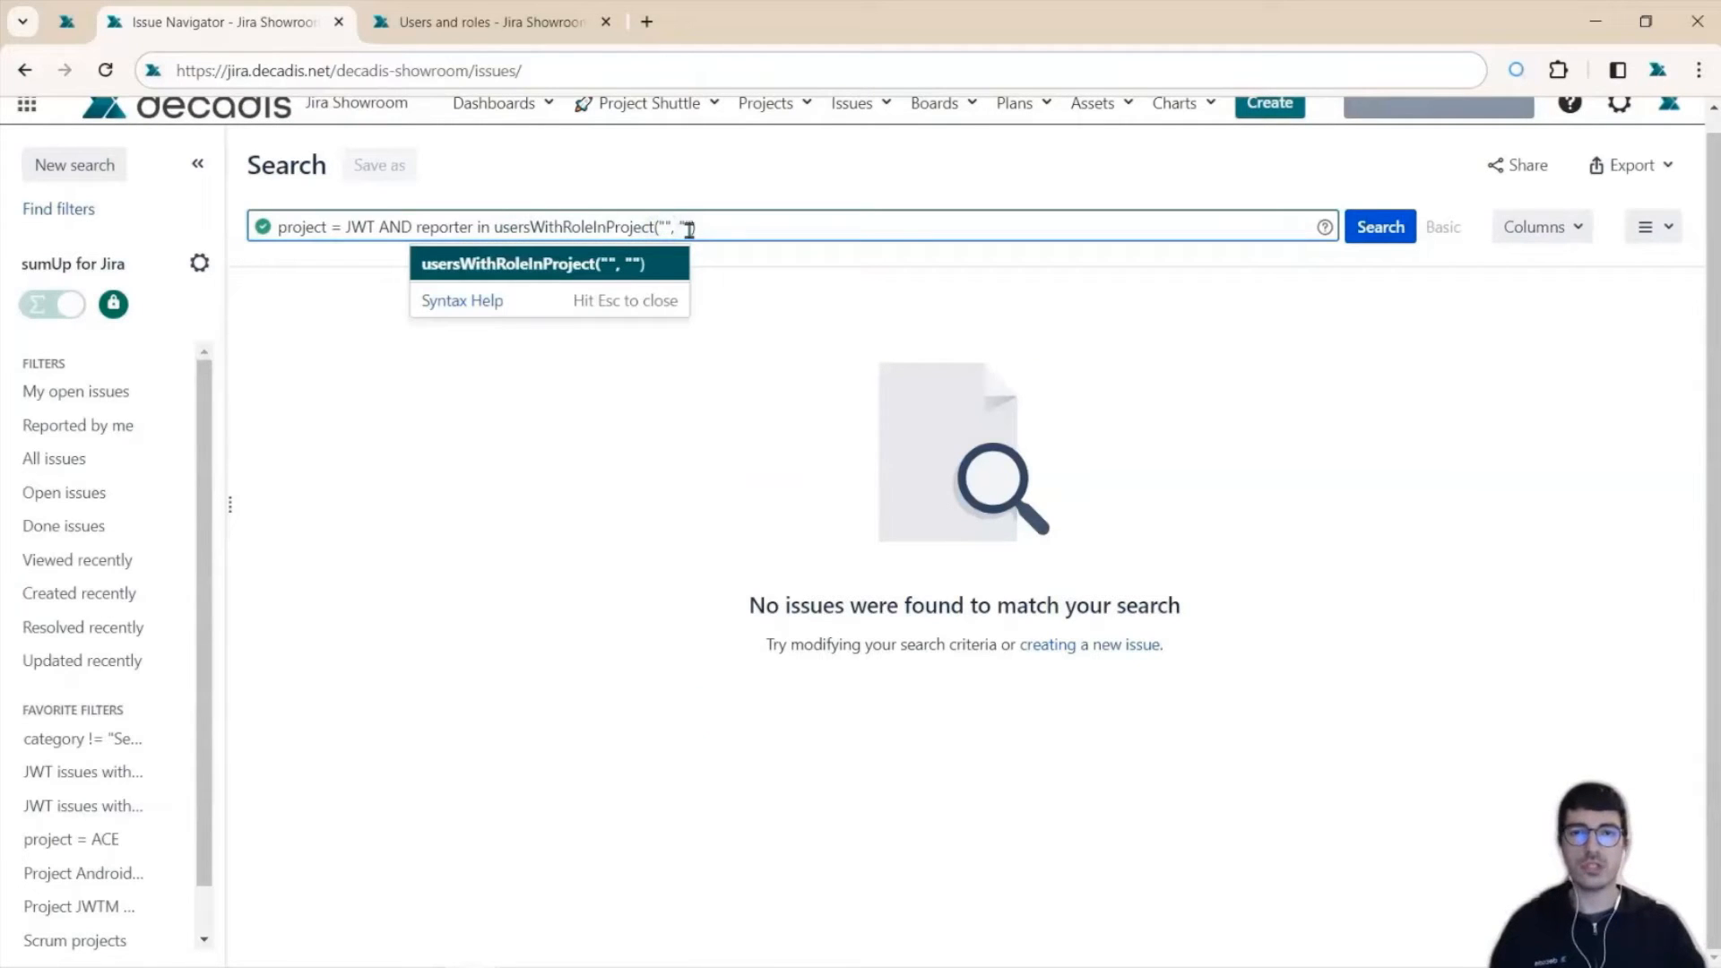
text(Administra)
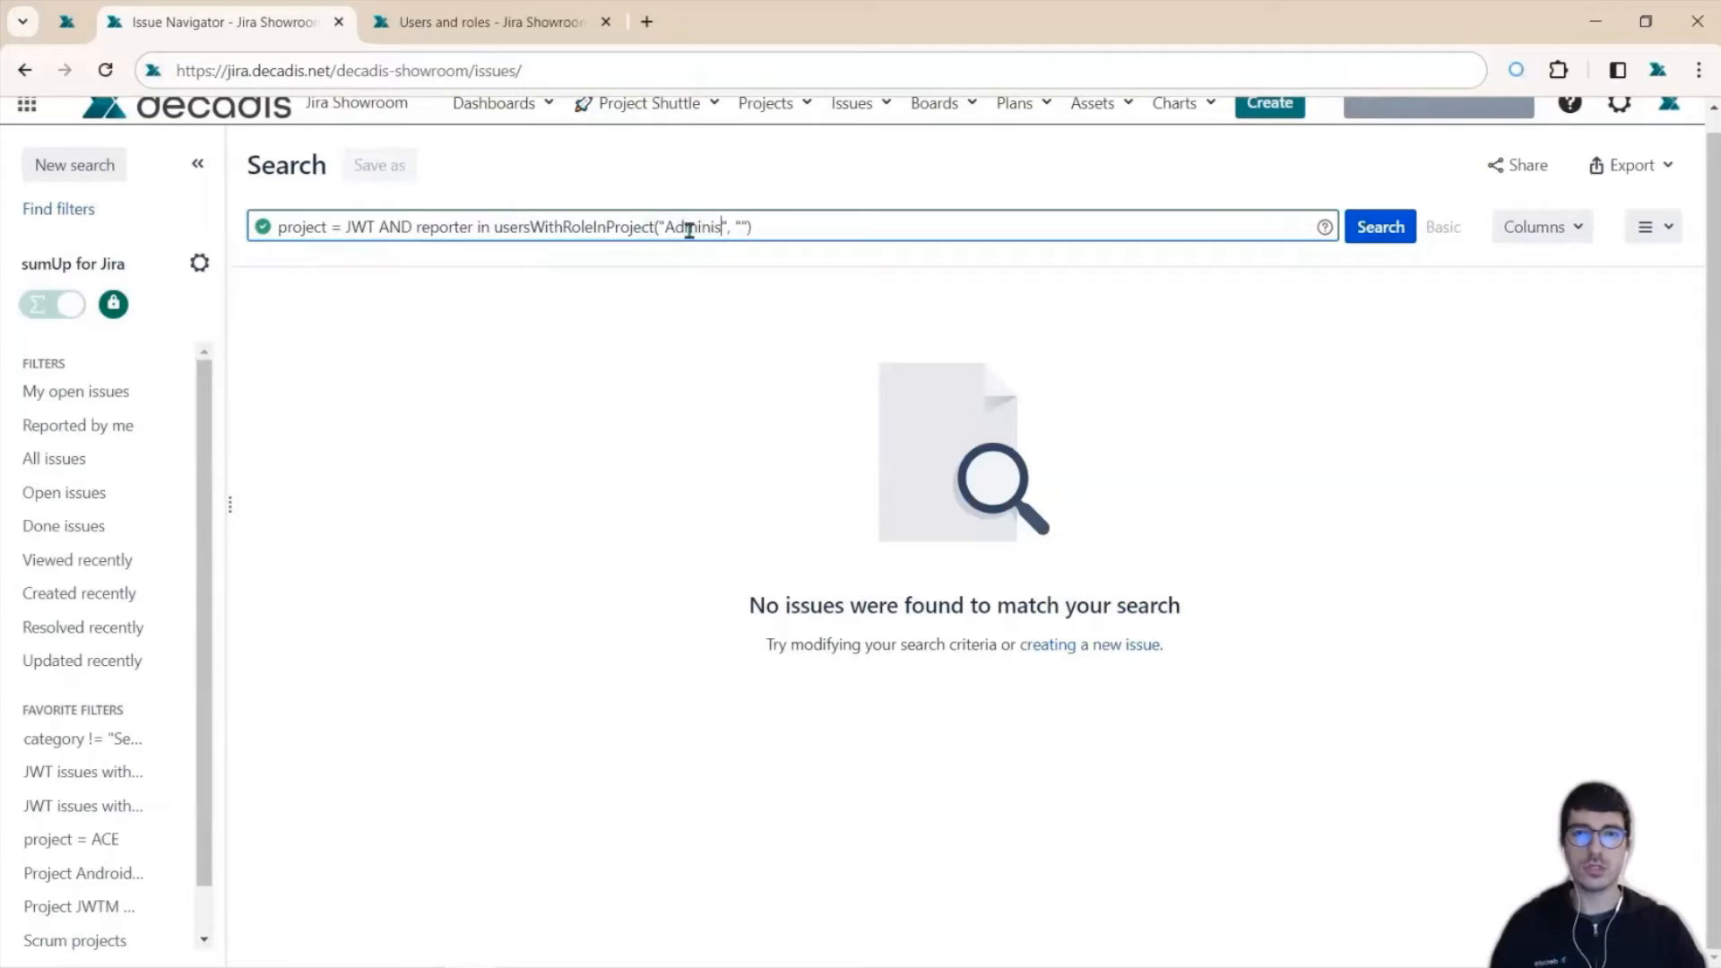
text(tors)
key(Right)
key(Right)
key(Right)
key(Right)
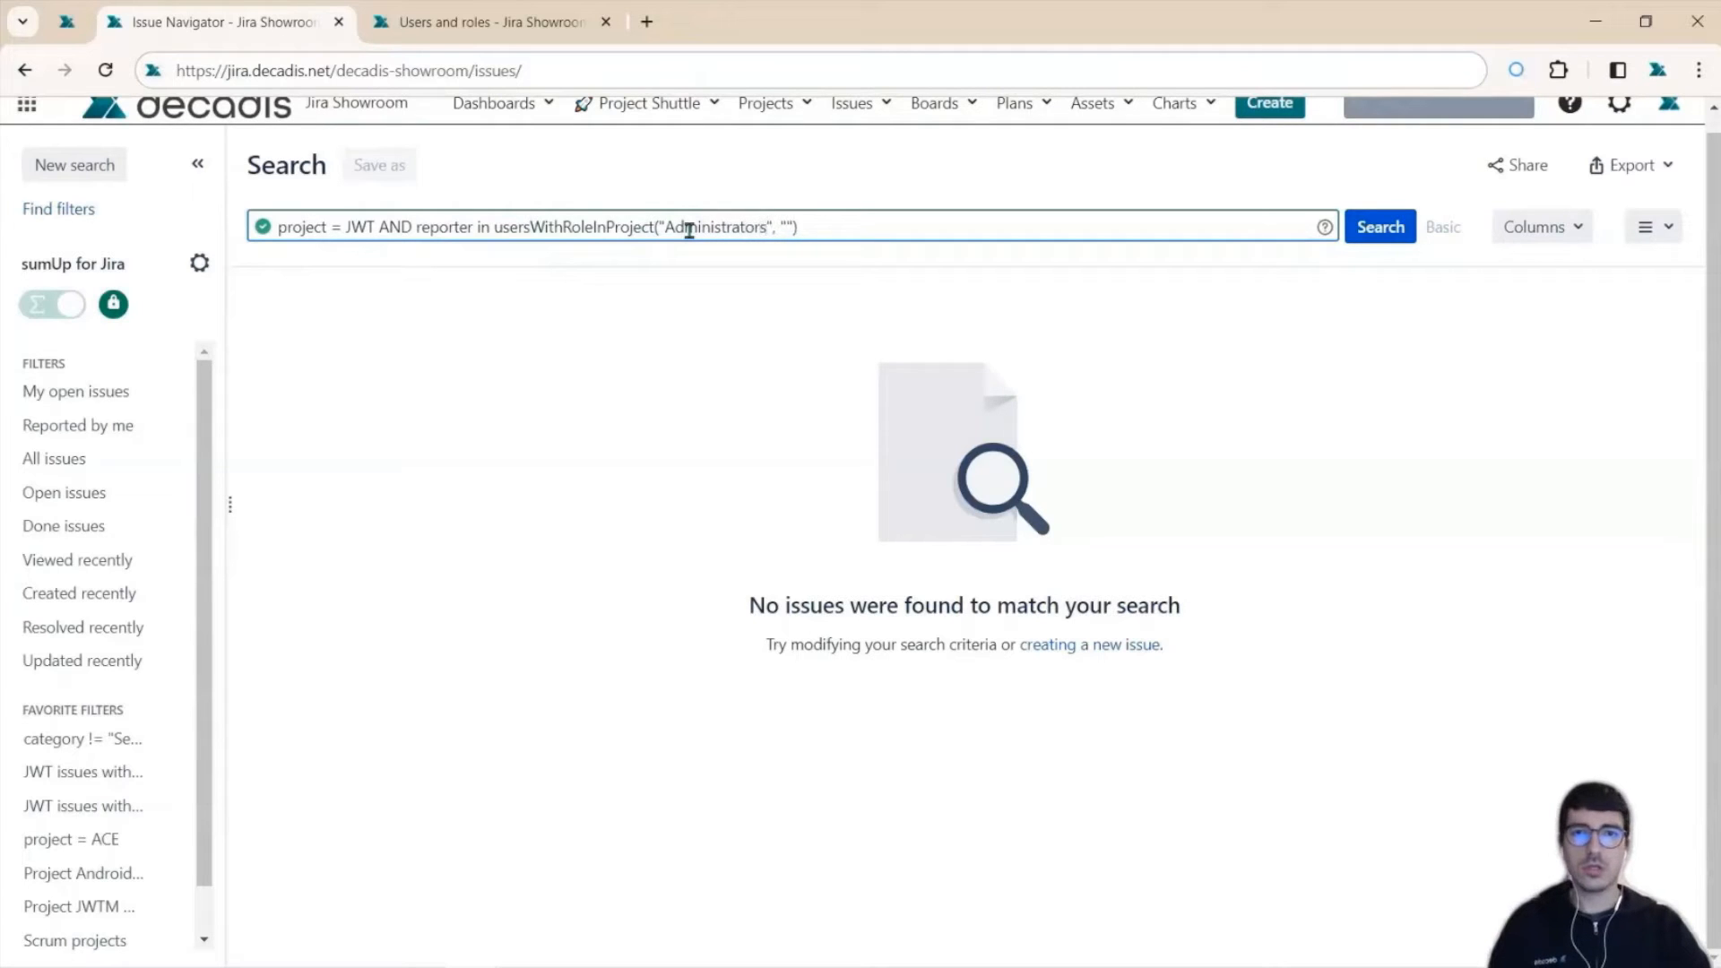
text(JWT)
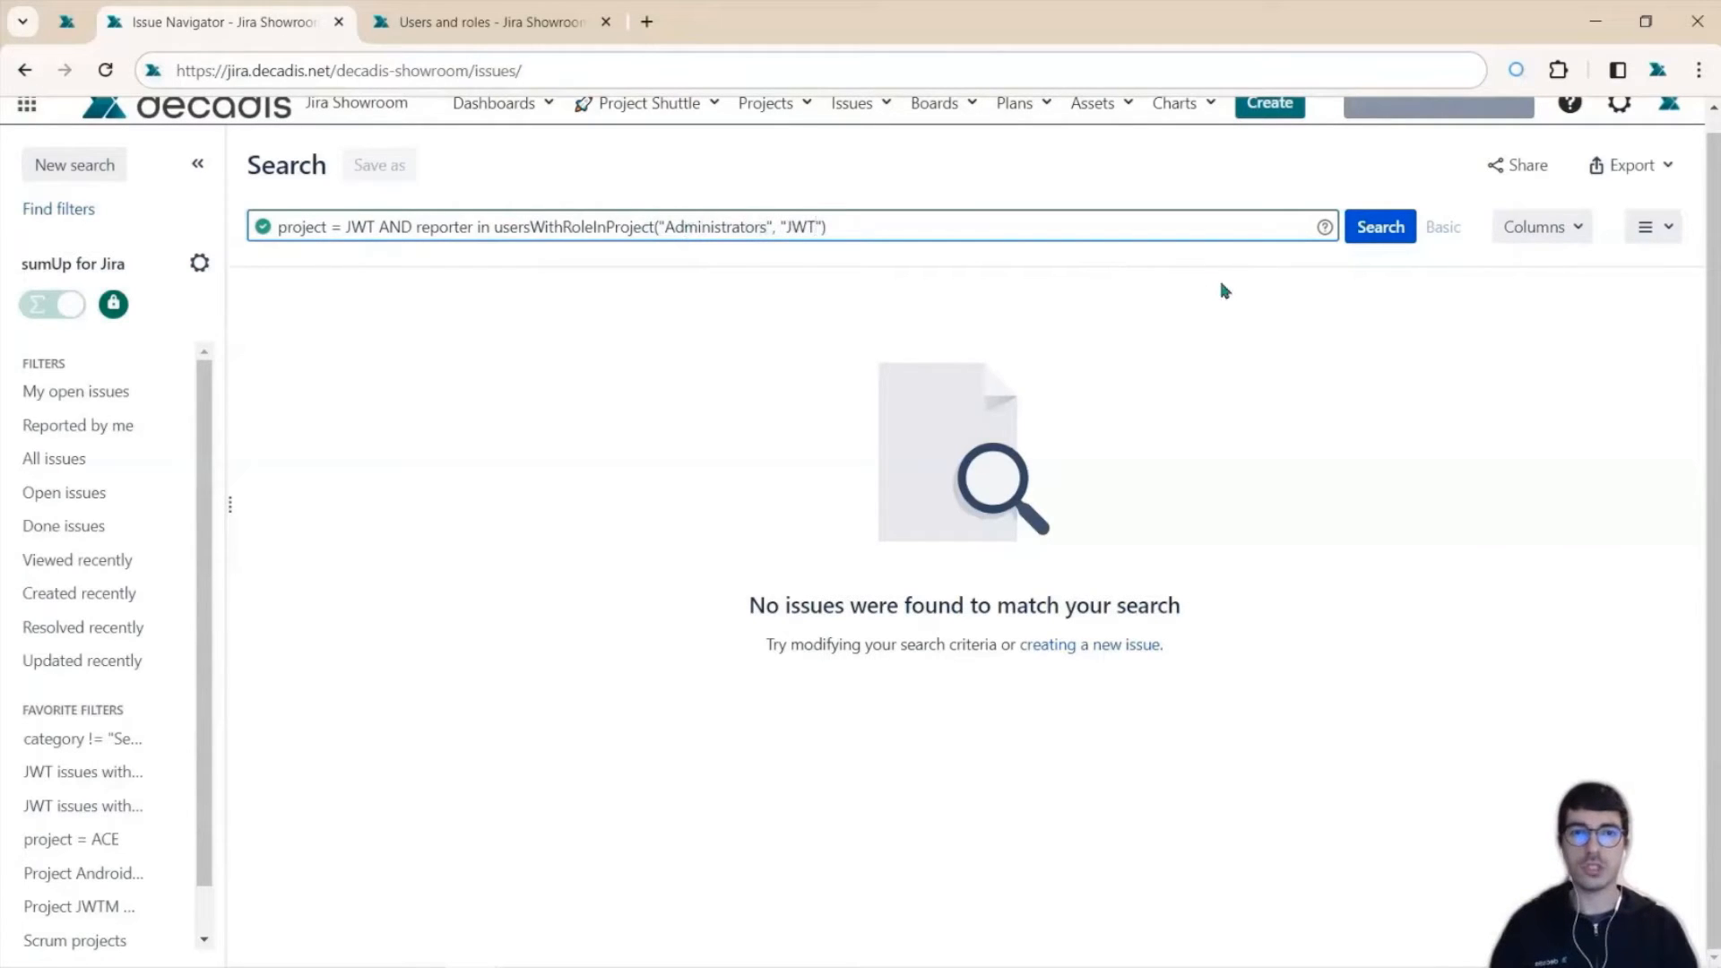
click(1388, 222)
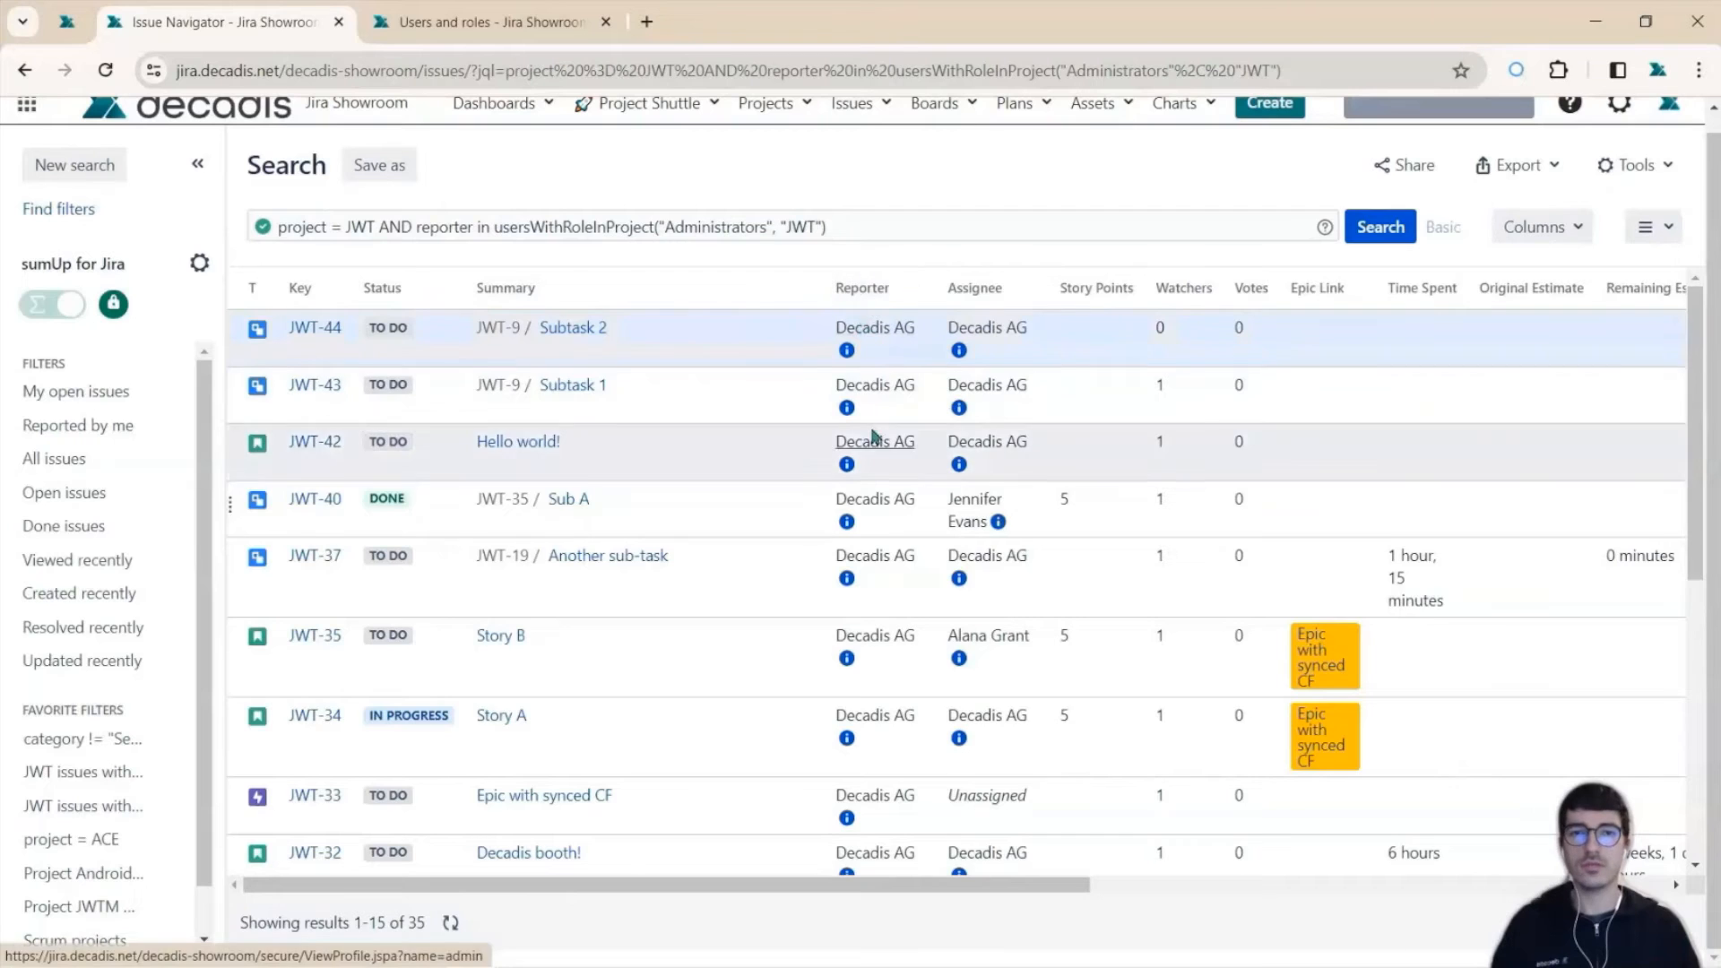
Step: Review the query results' reporters and compare them with the Administrators role members in the JWT project's Users and roles settings
scroll(879, 434, down, 6)
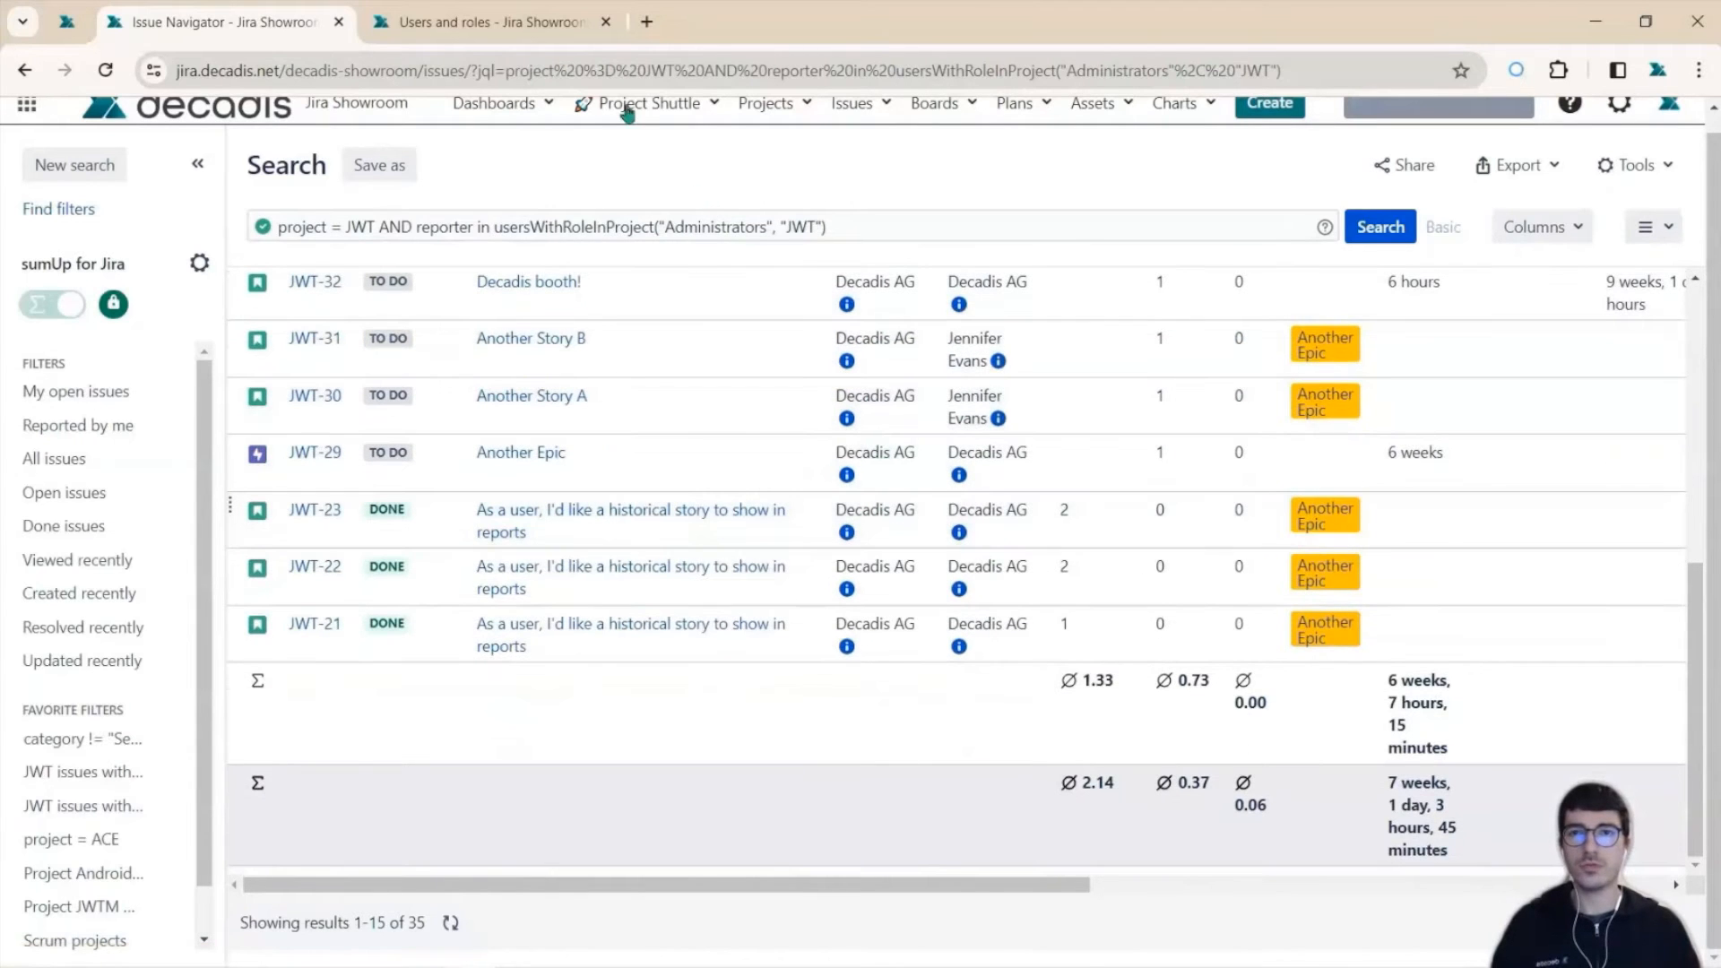
click(515, 27)
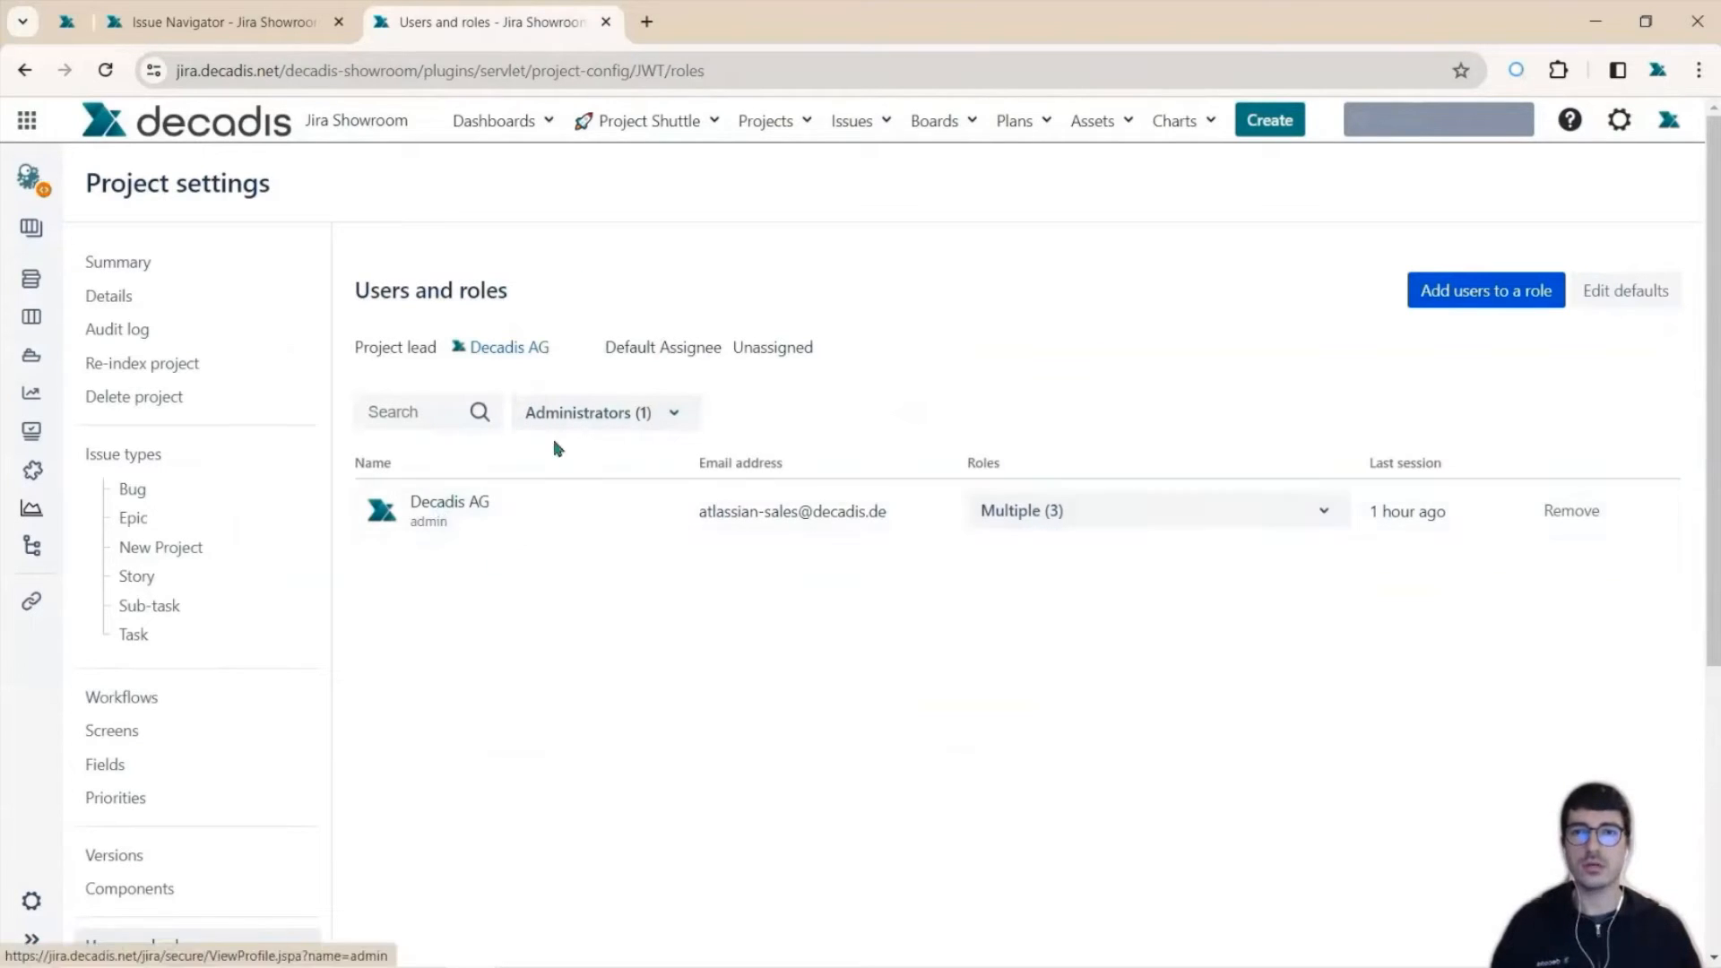
click(257, 26)
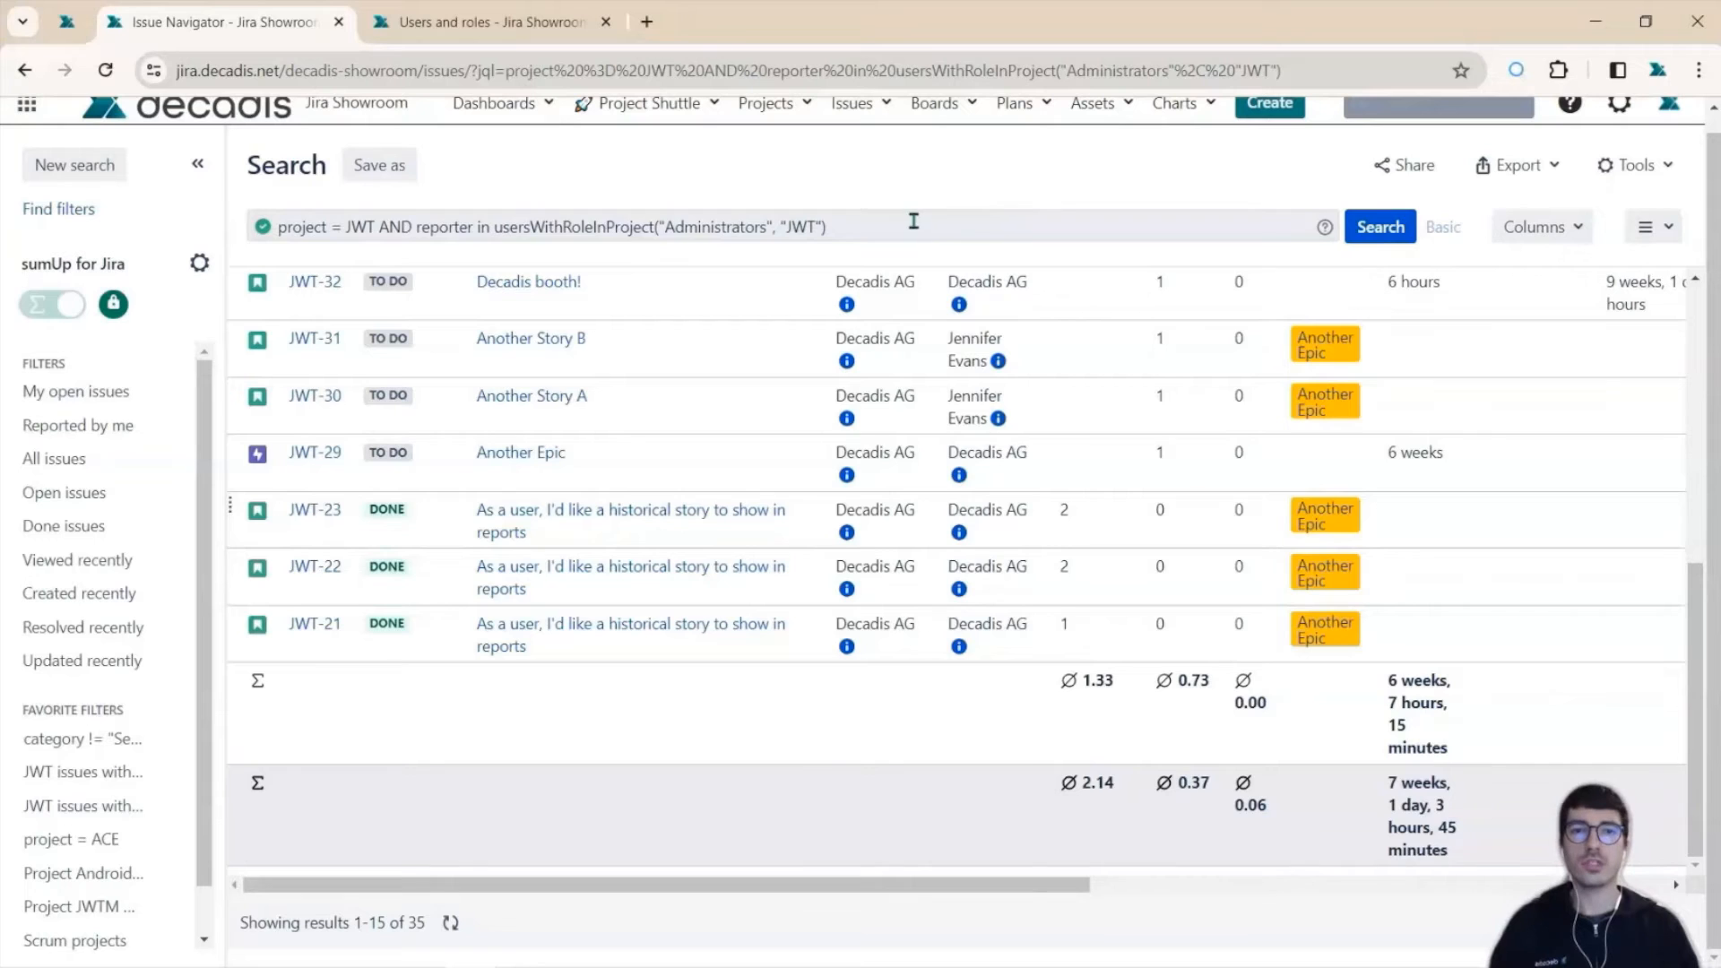
scroll(903, 434, up, 6)
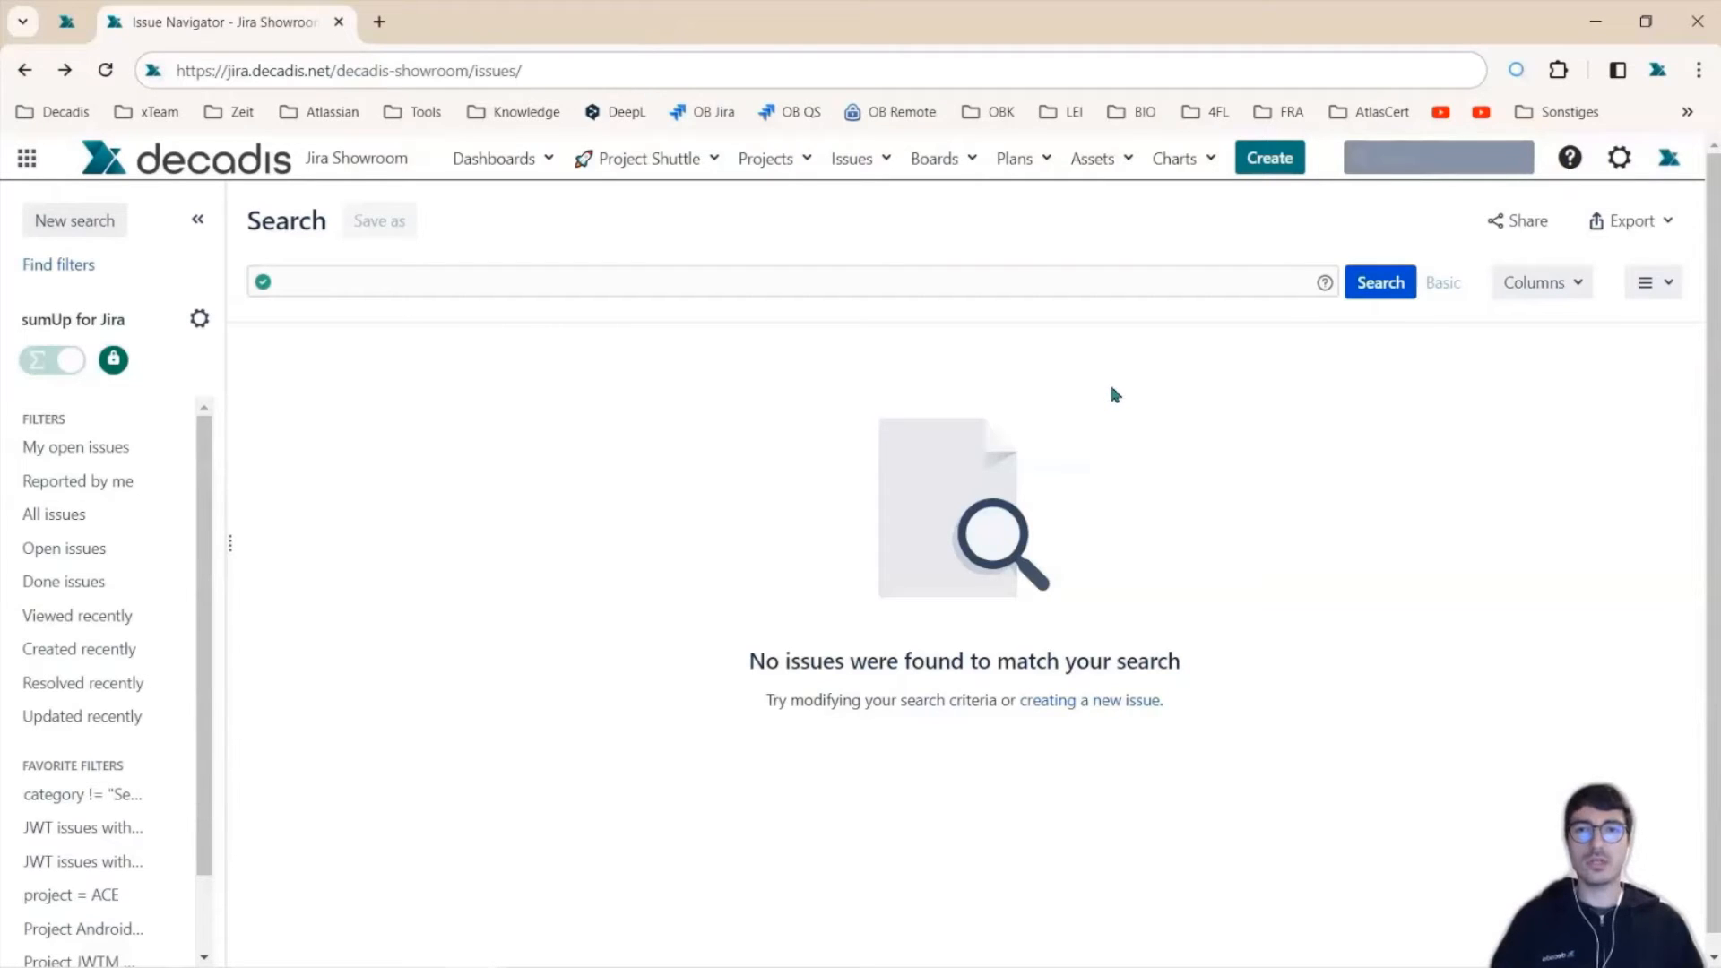
Step: Start a new JQL query reading issue in issueSelection('', ''), using single quotes for both empty arguments
click(366, 280)
text(issue in)
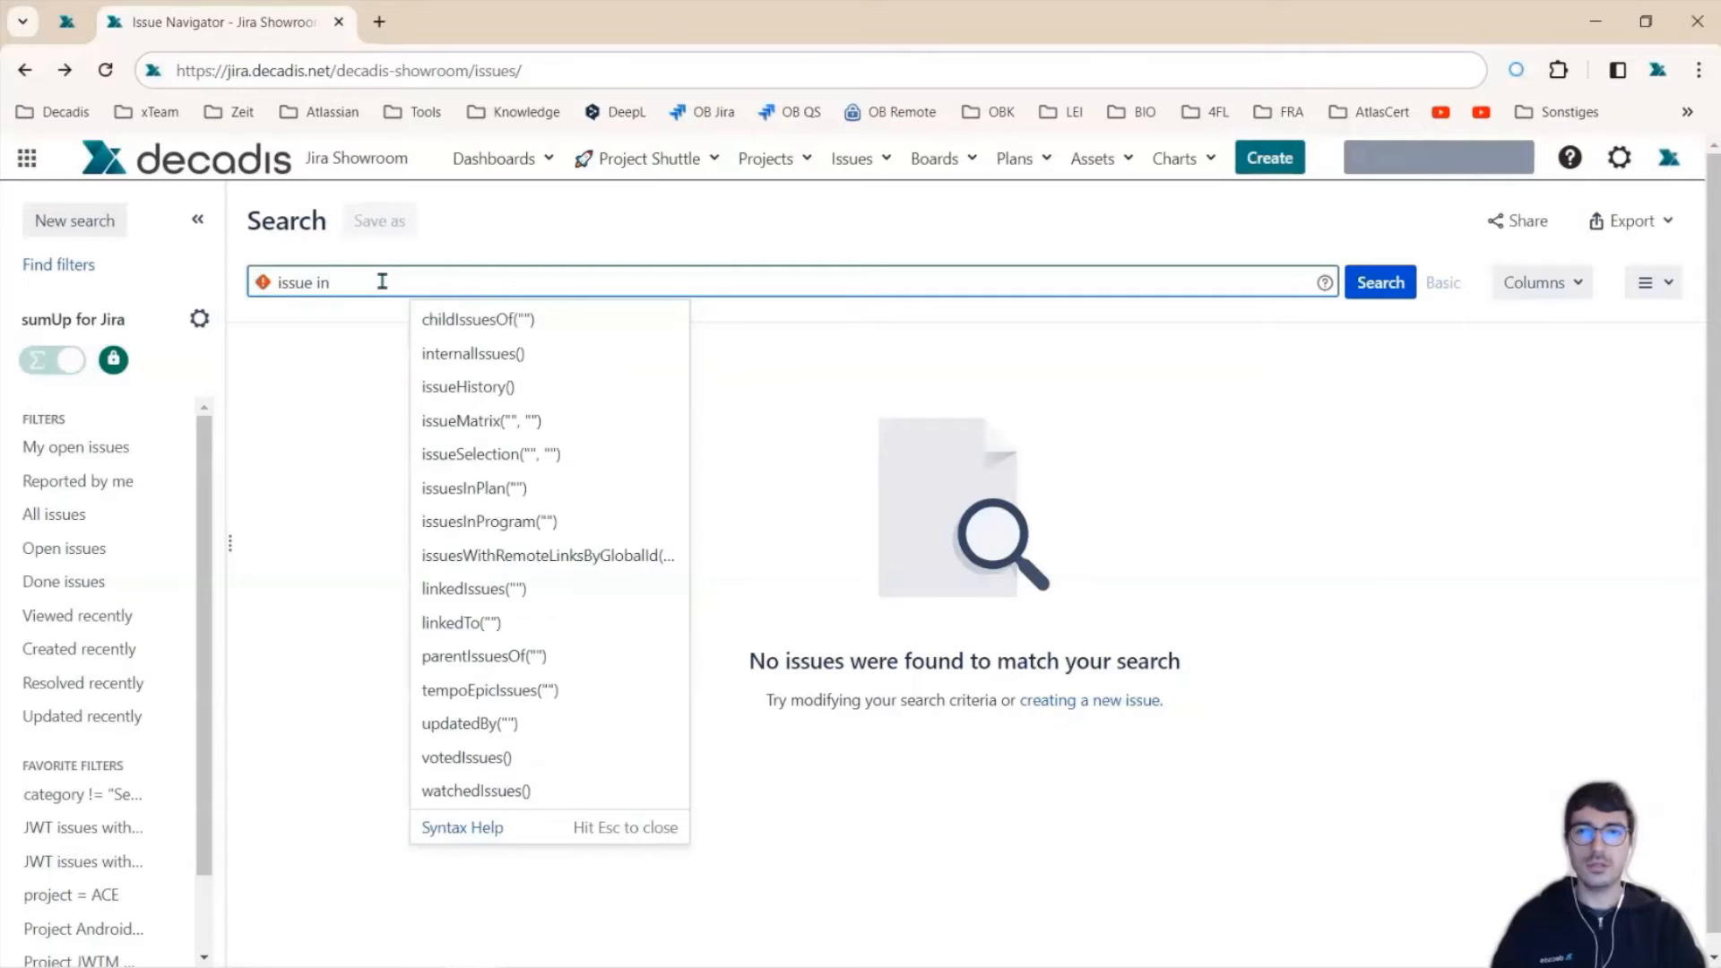
text( iss)
key(Down)
key(Down)
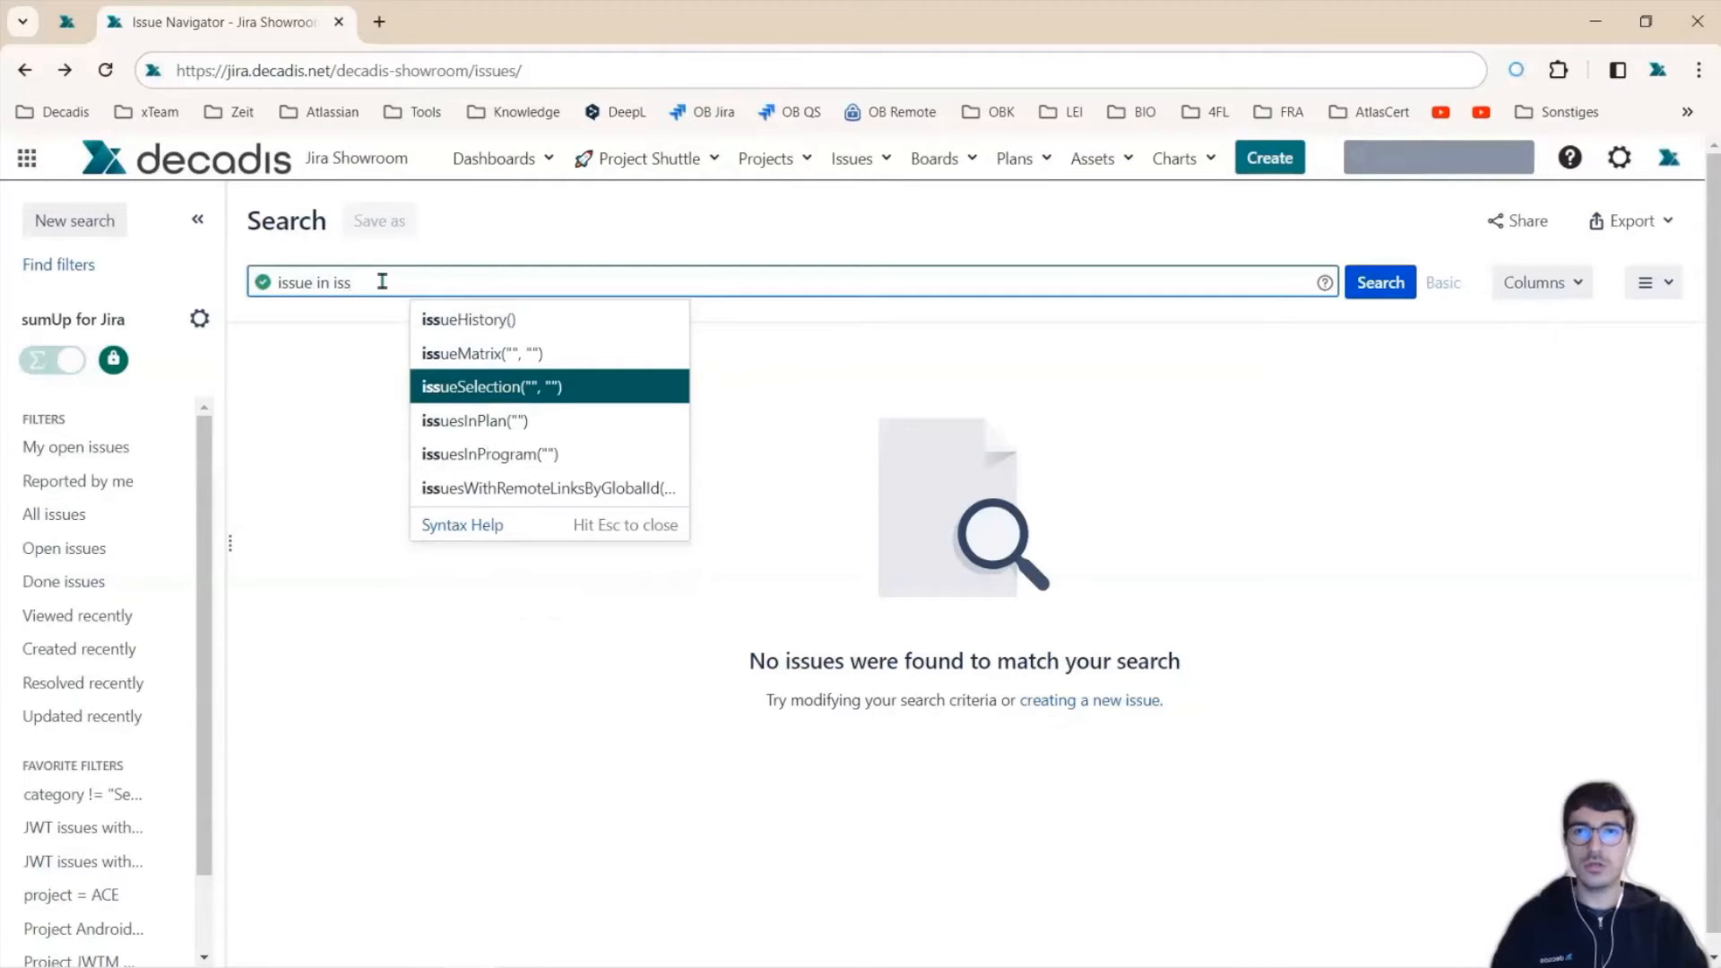
key(Return)
key(BackSpace)
key(BackSpace)
key(BackSpace)
key(BackSpace)
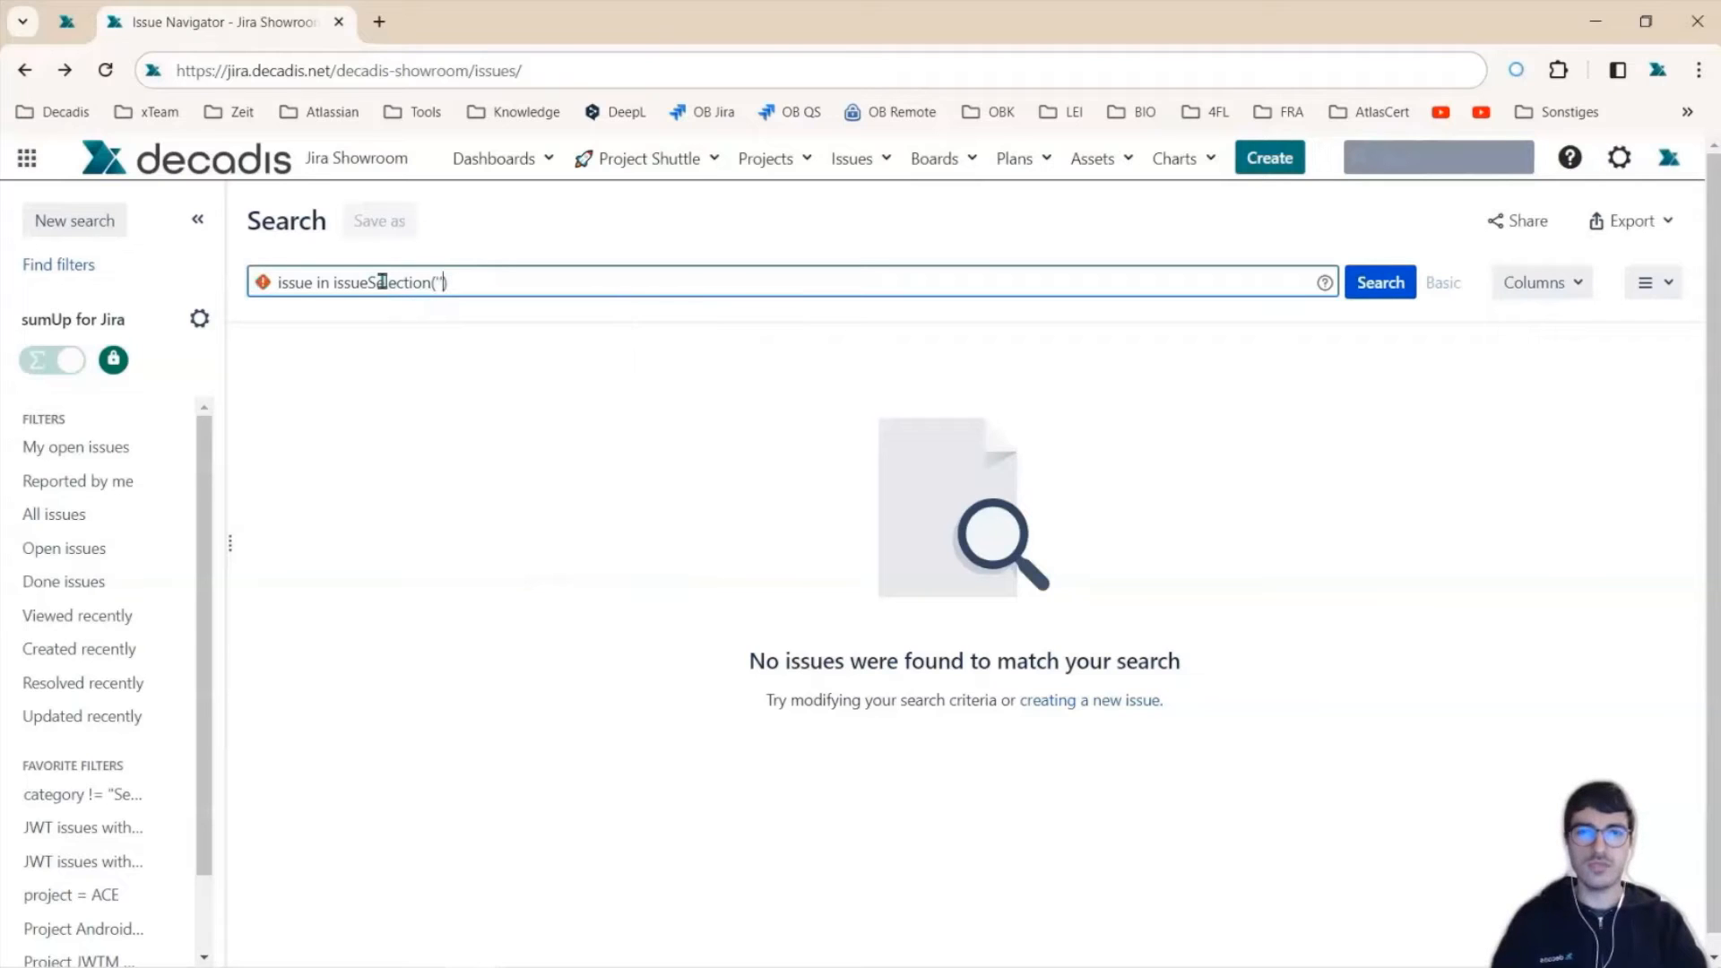
text(, "")
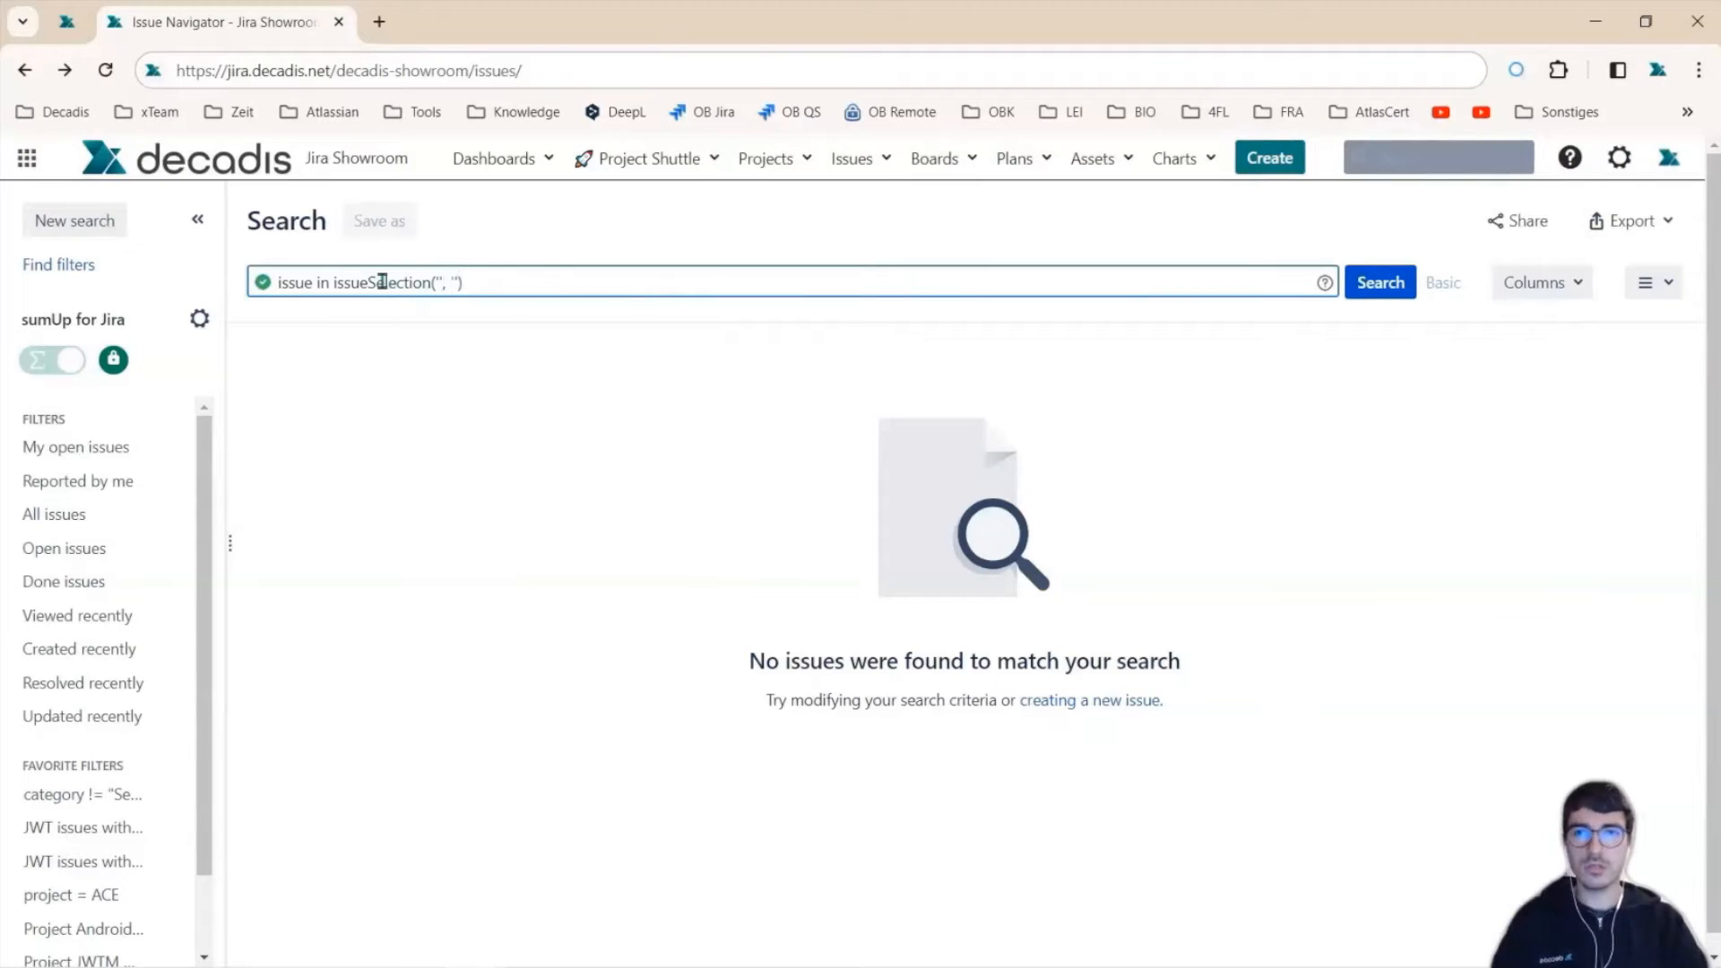
key(Left)
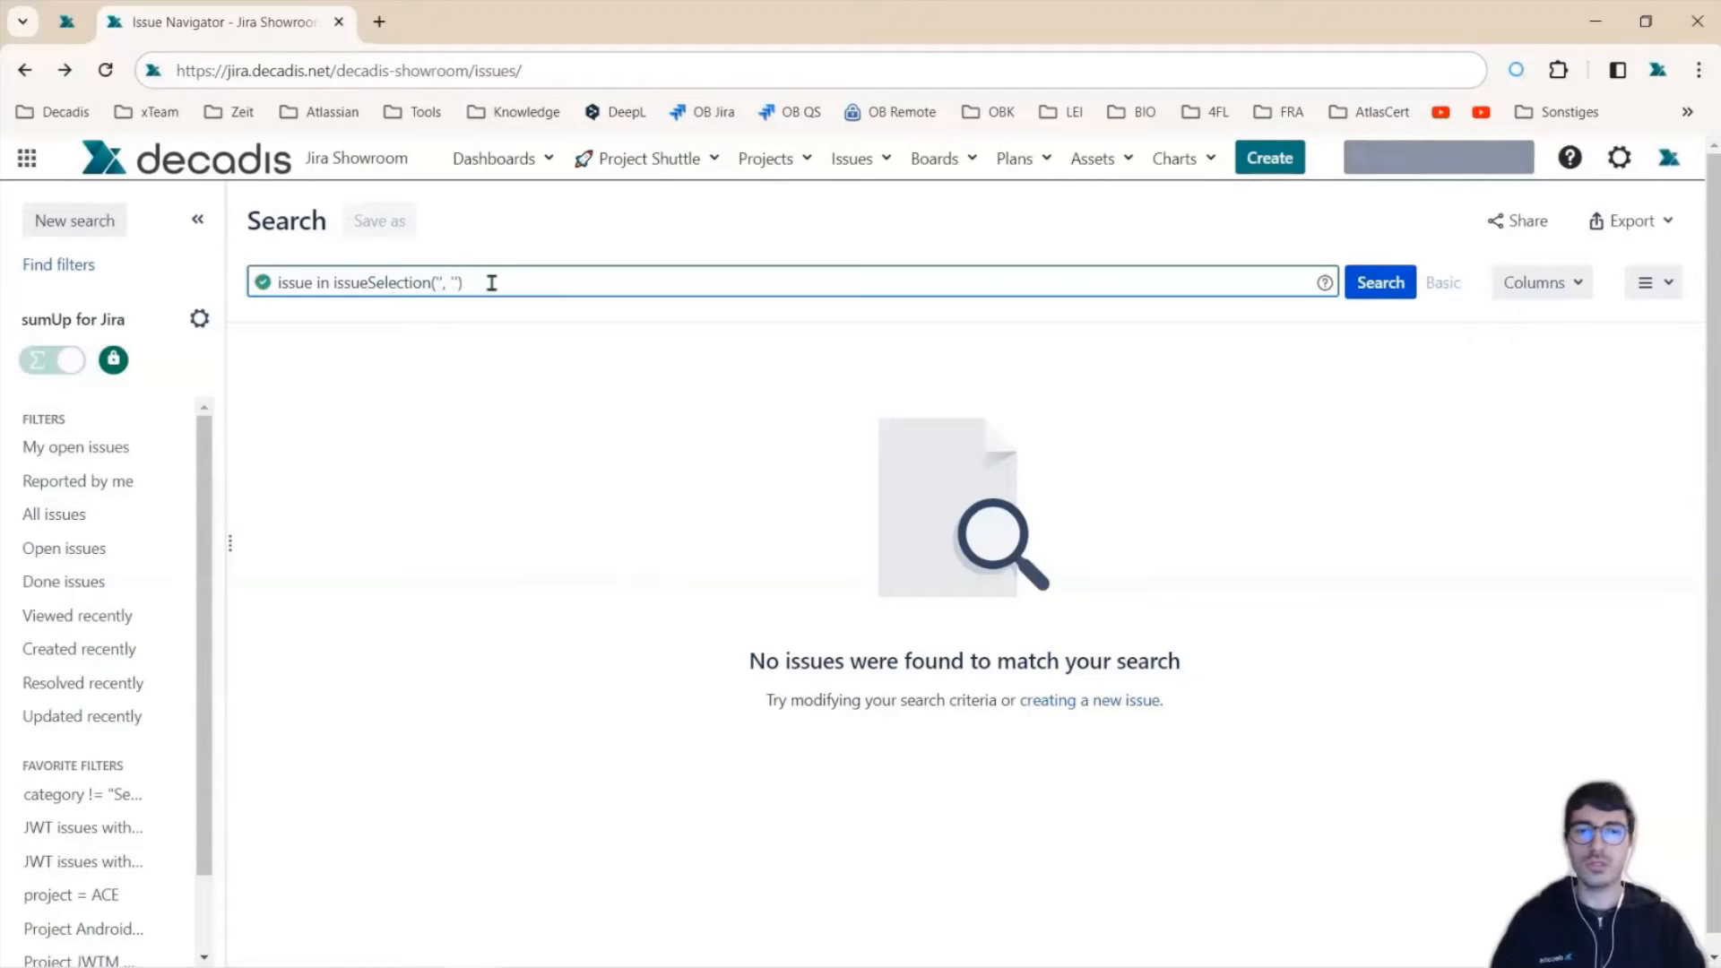
Step: Fill in project = JWT as the first argument of issueSelection
text(project = JWT)
key(Right)
key(Right)
key(Right)
key(Right)
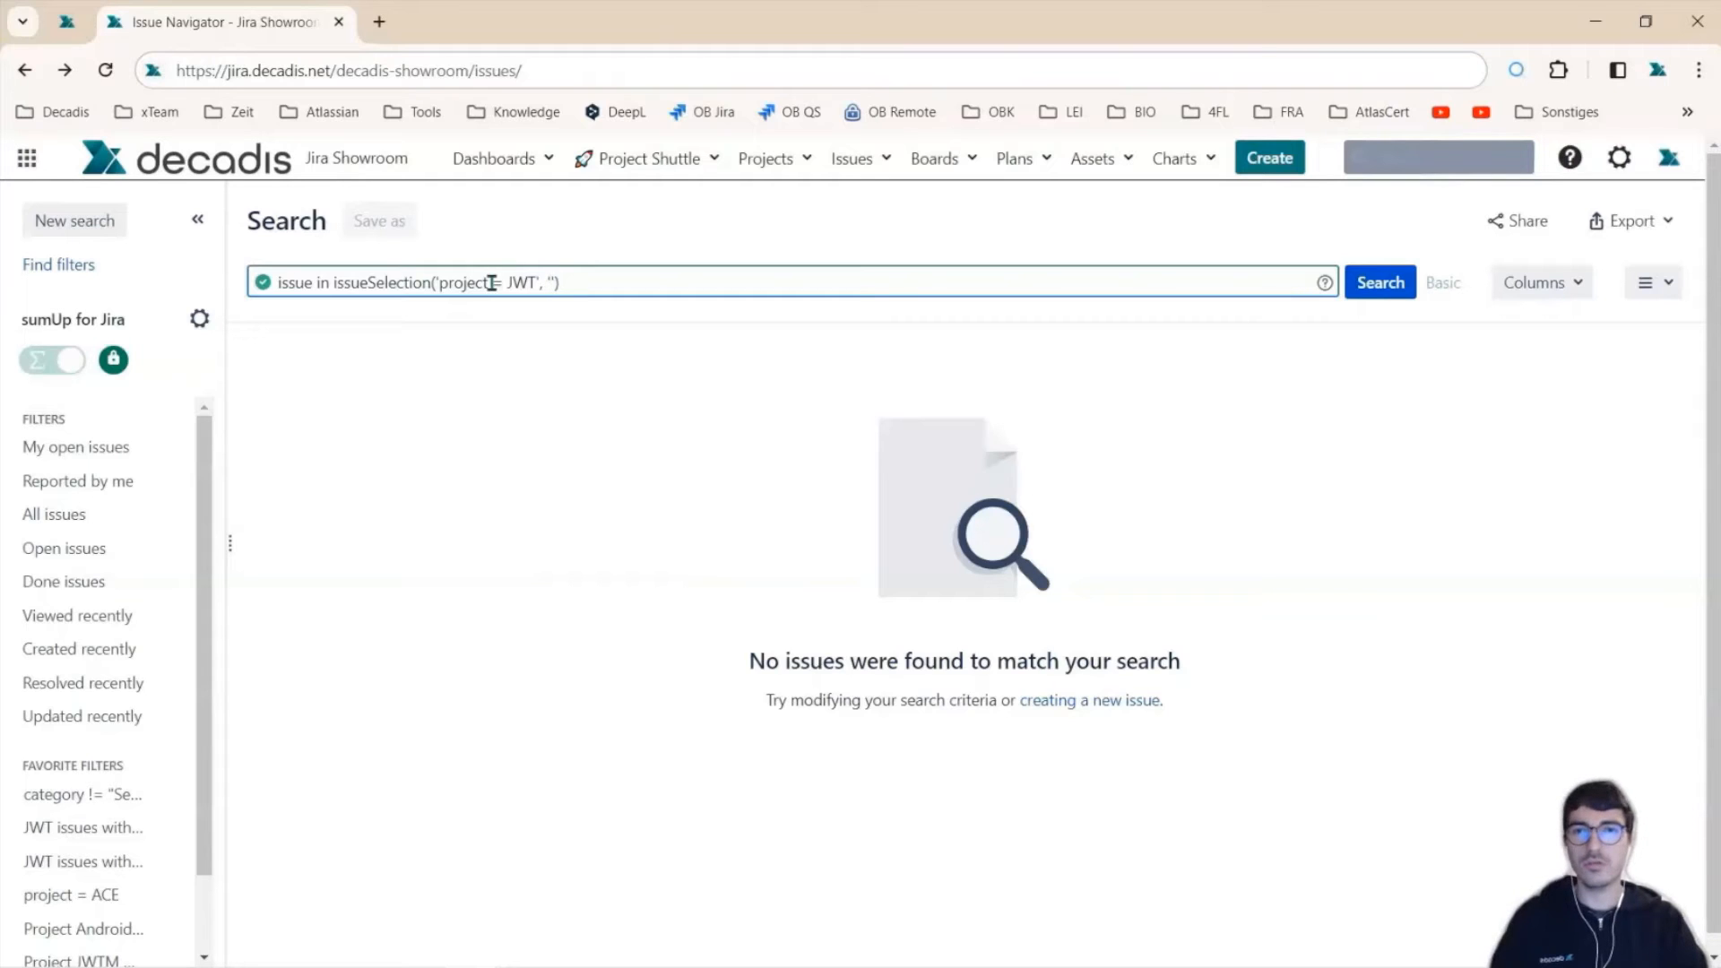
Step: Fill in isInRole(%{issue.reporter}) as the second argument of issueSelection
text(isIn)
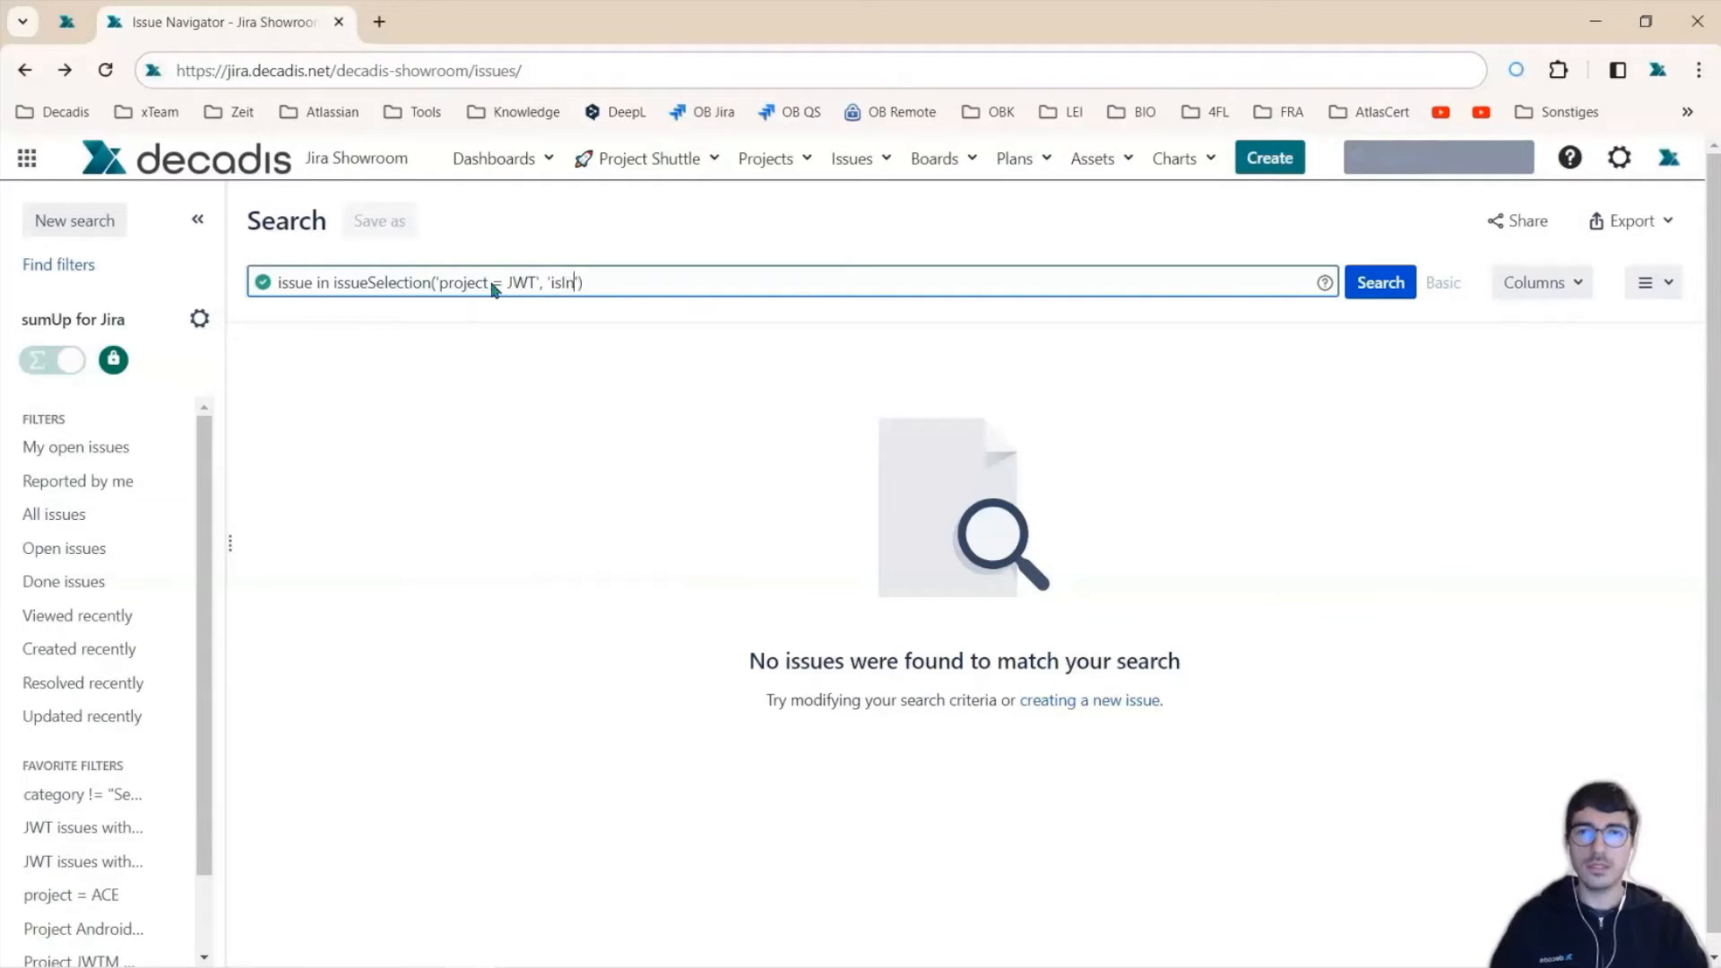
text(Role())
key(Left)
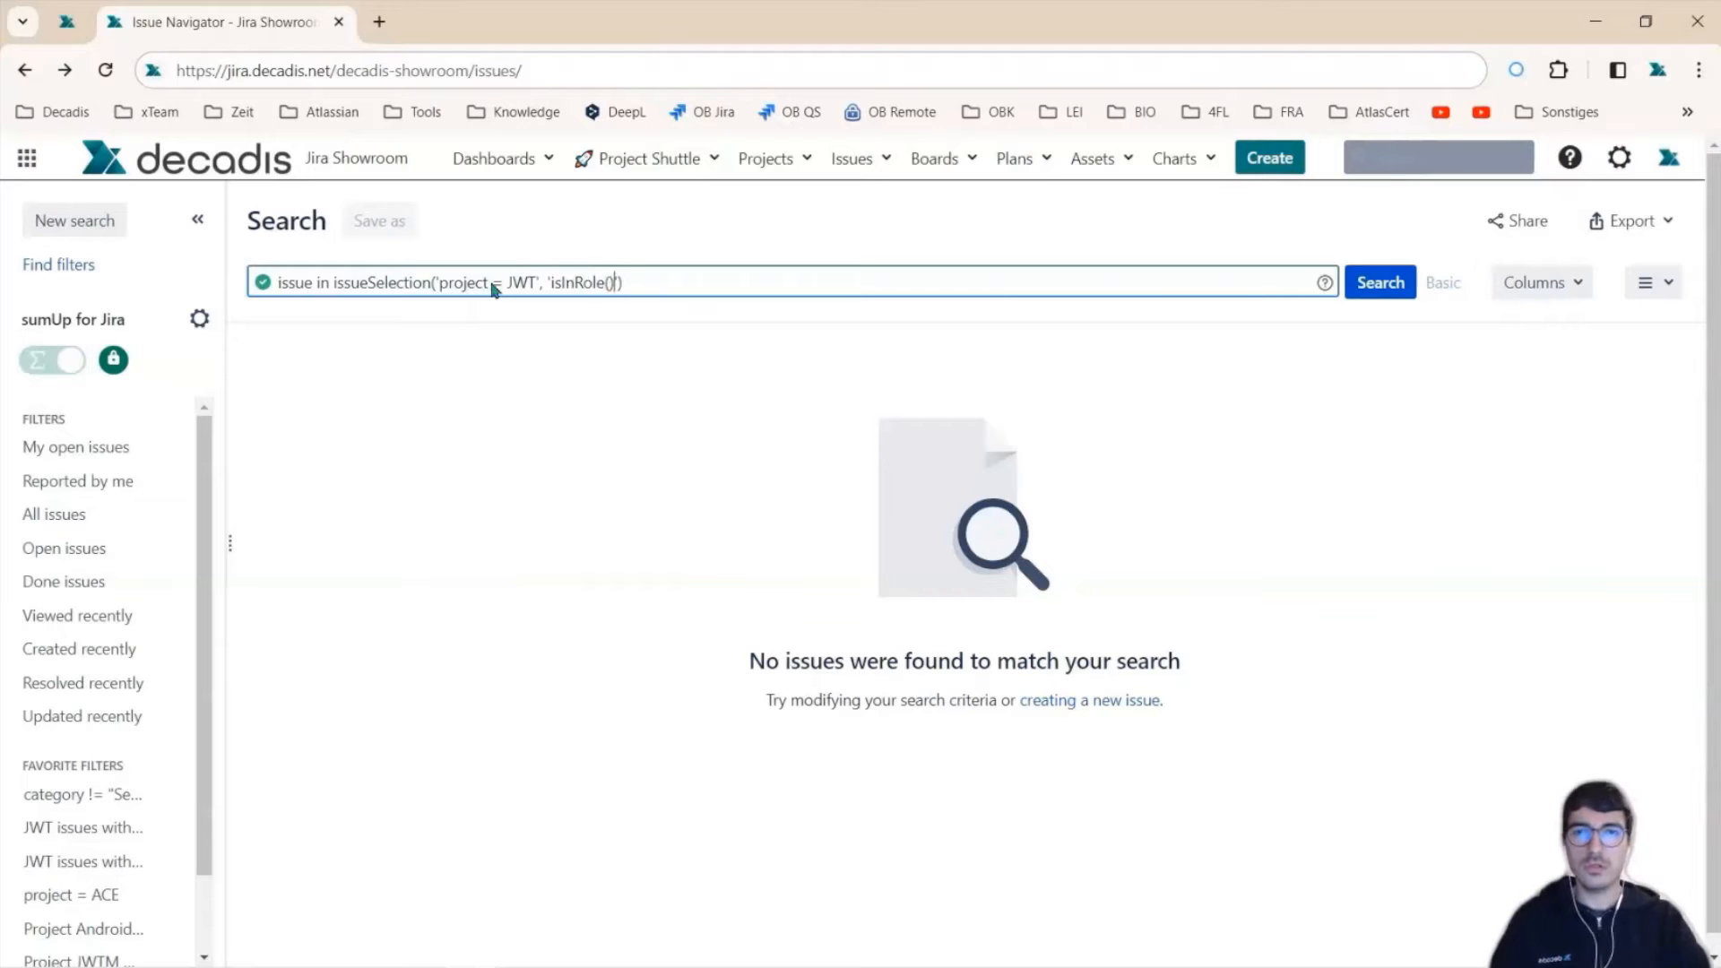
text(%{})
key(Left)
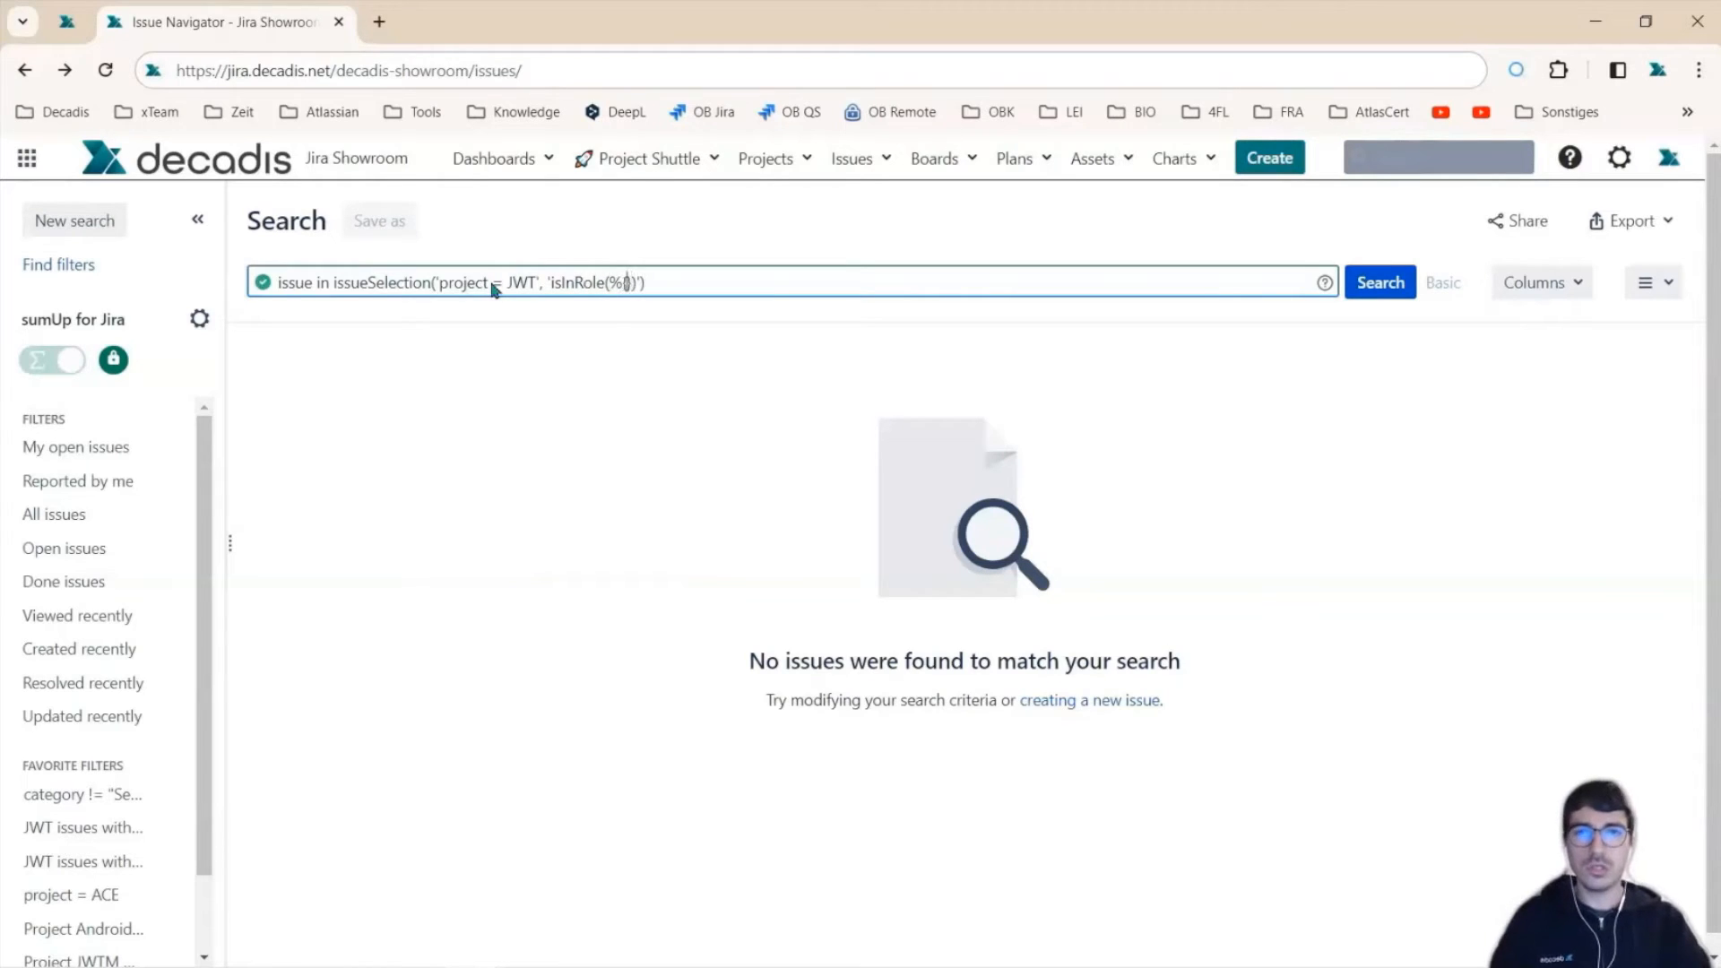
text(issue.reporter)
key(Right)
key(Right)
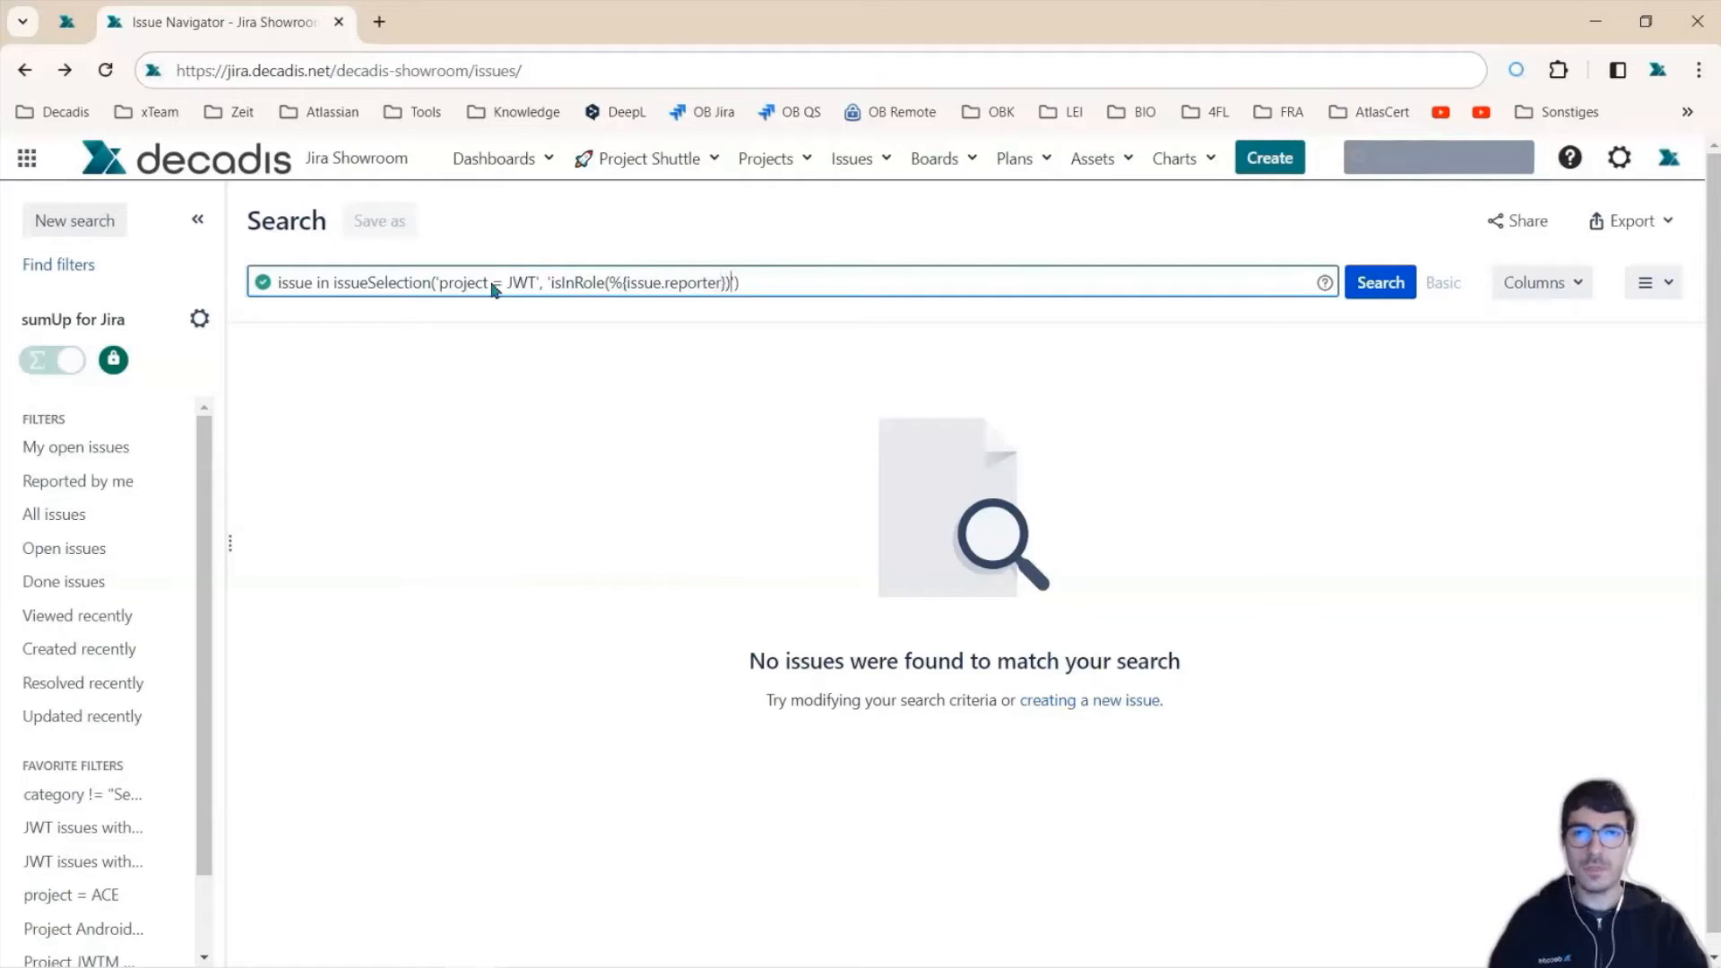
Step: Add "Administrators" as the second argument of isInRole and run the query
text(, ')
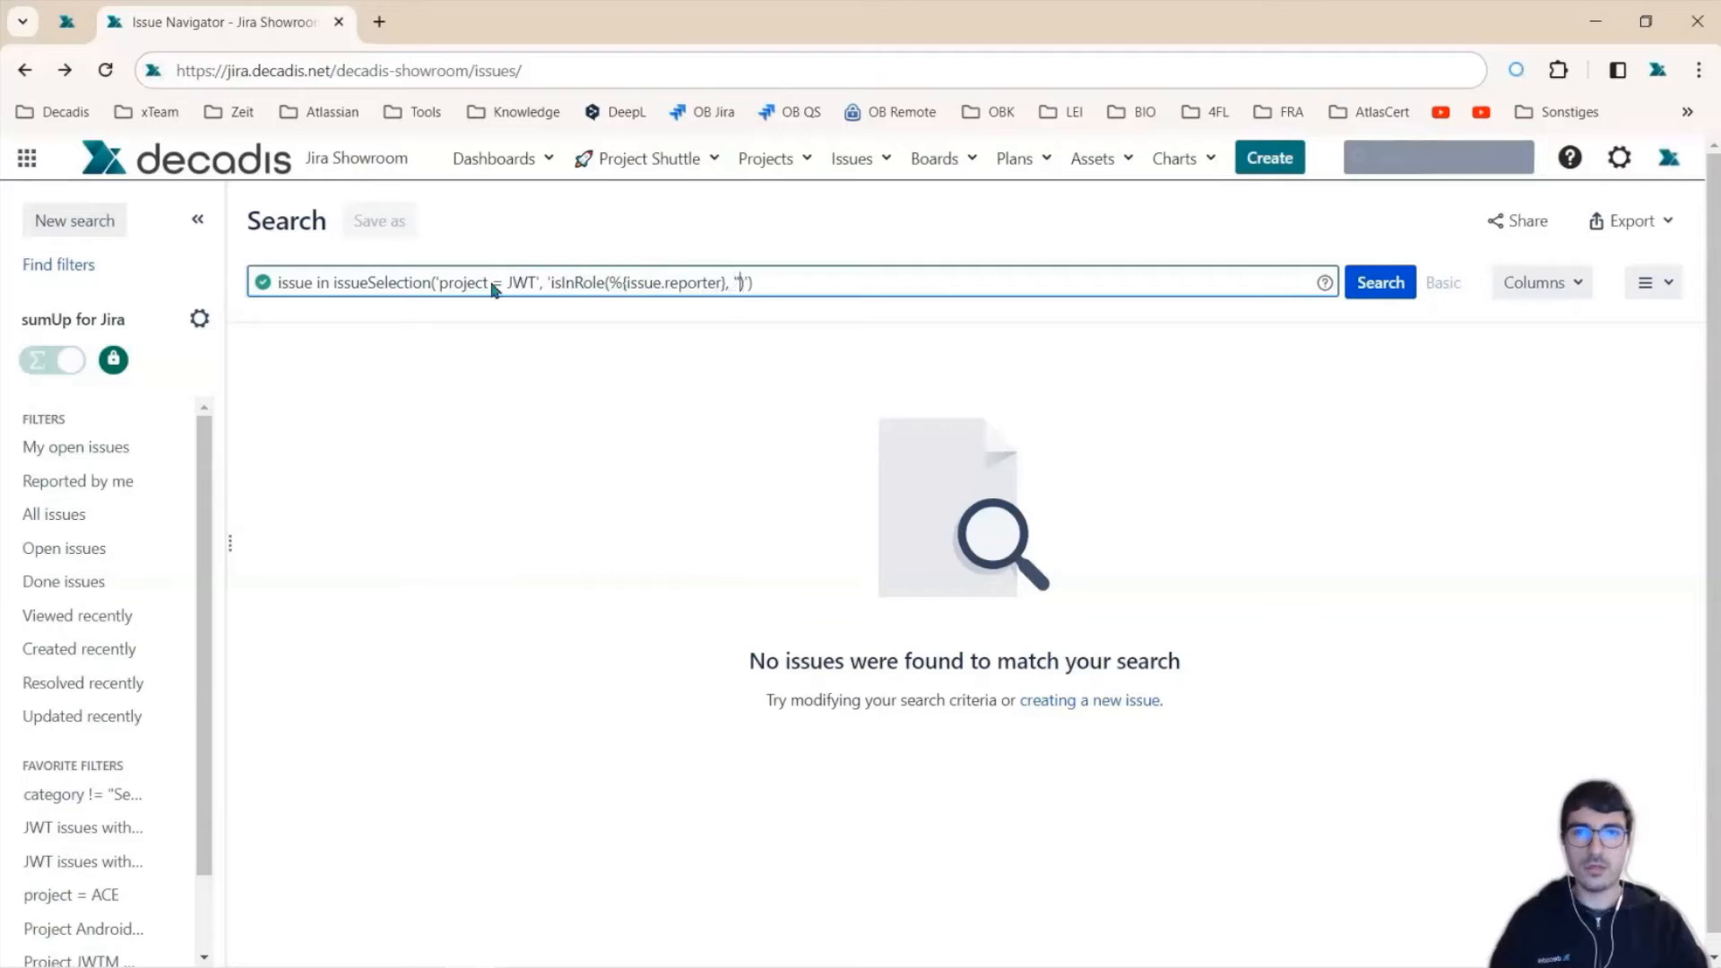
text(Administrat)
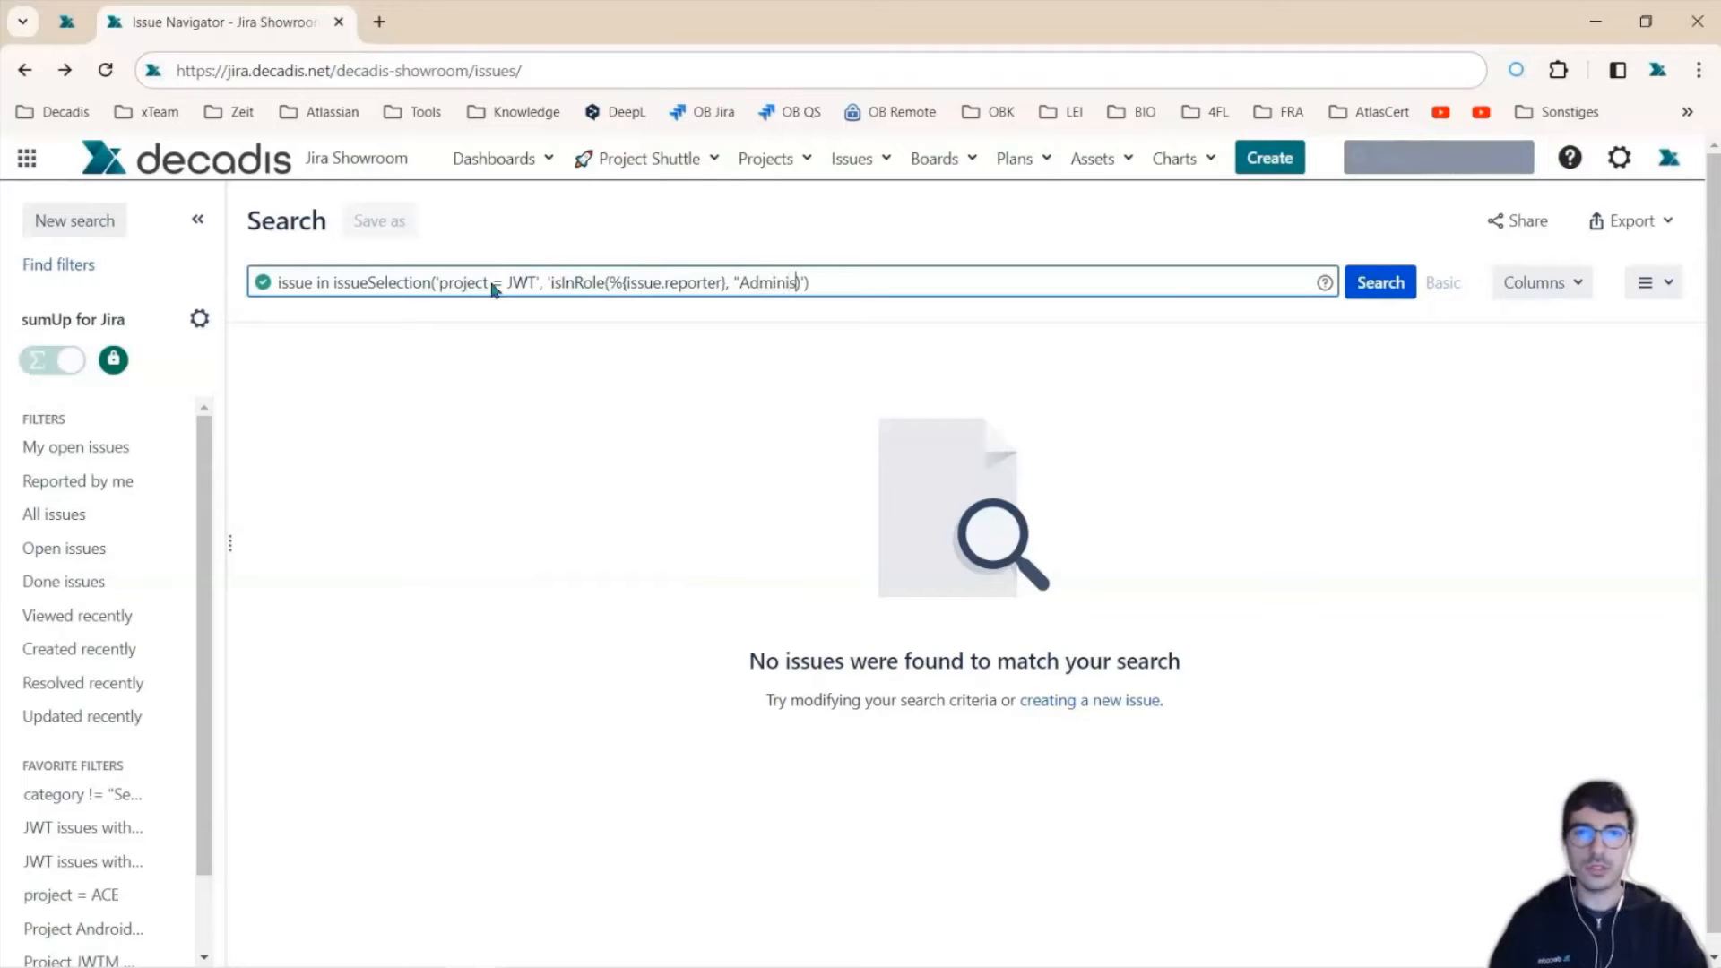
text(ors")
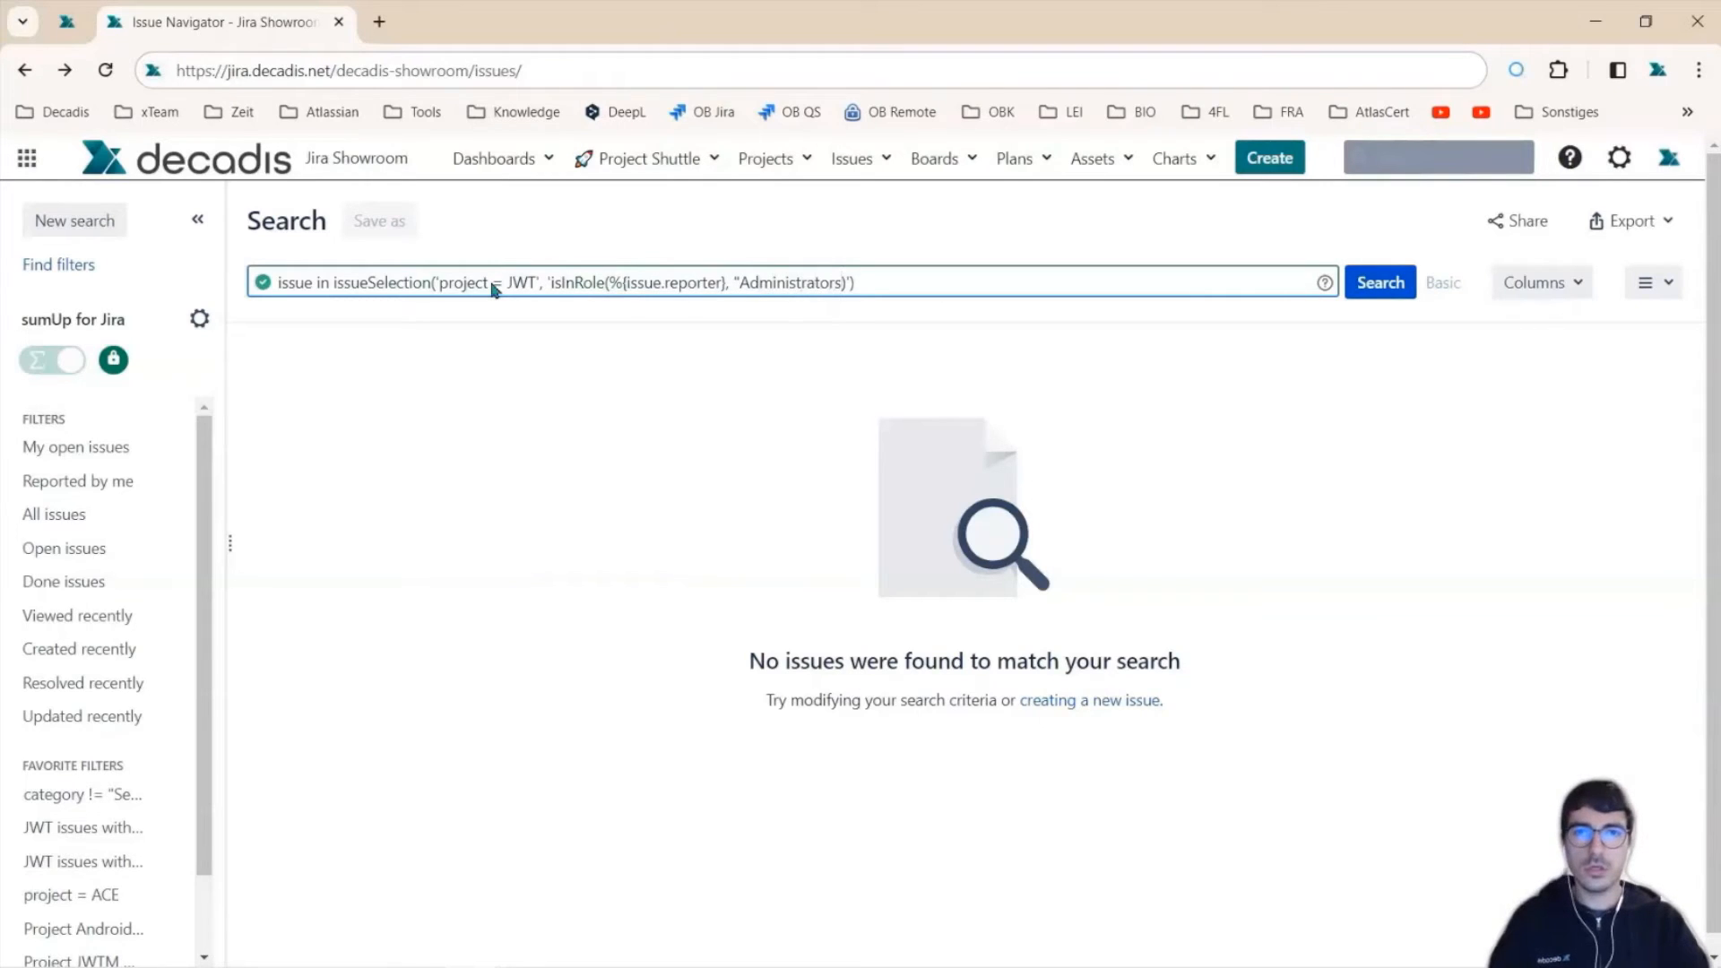
key(Return)
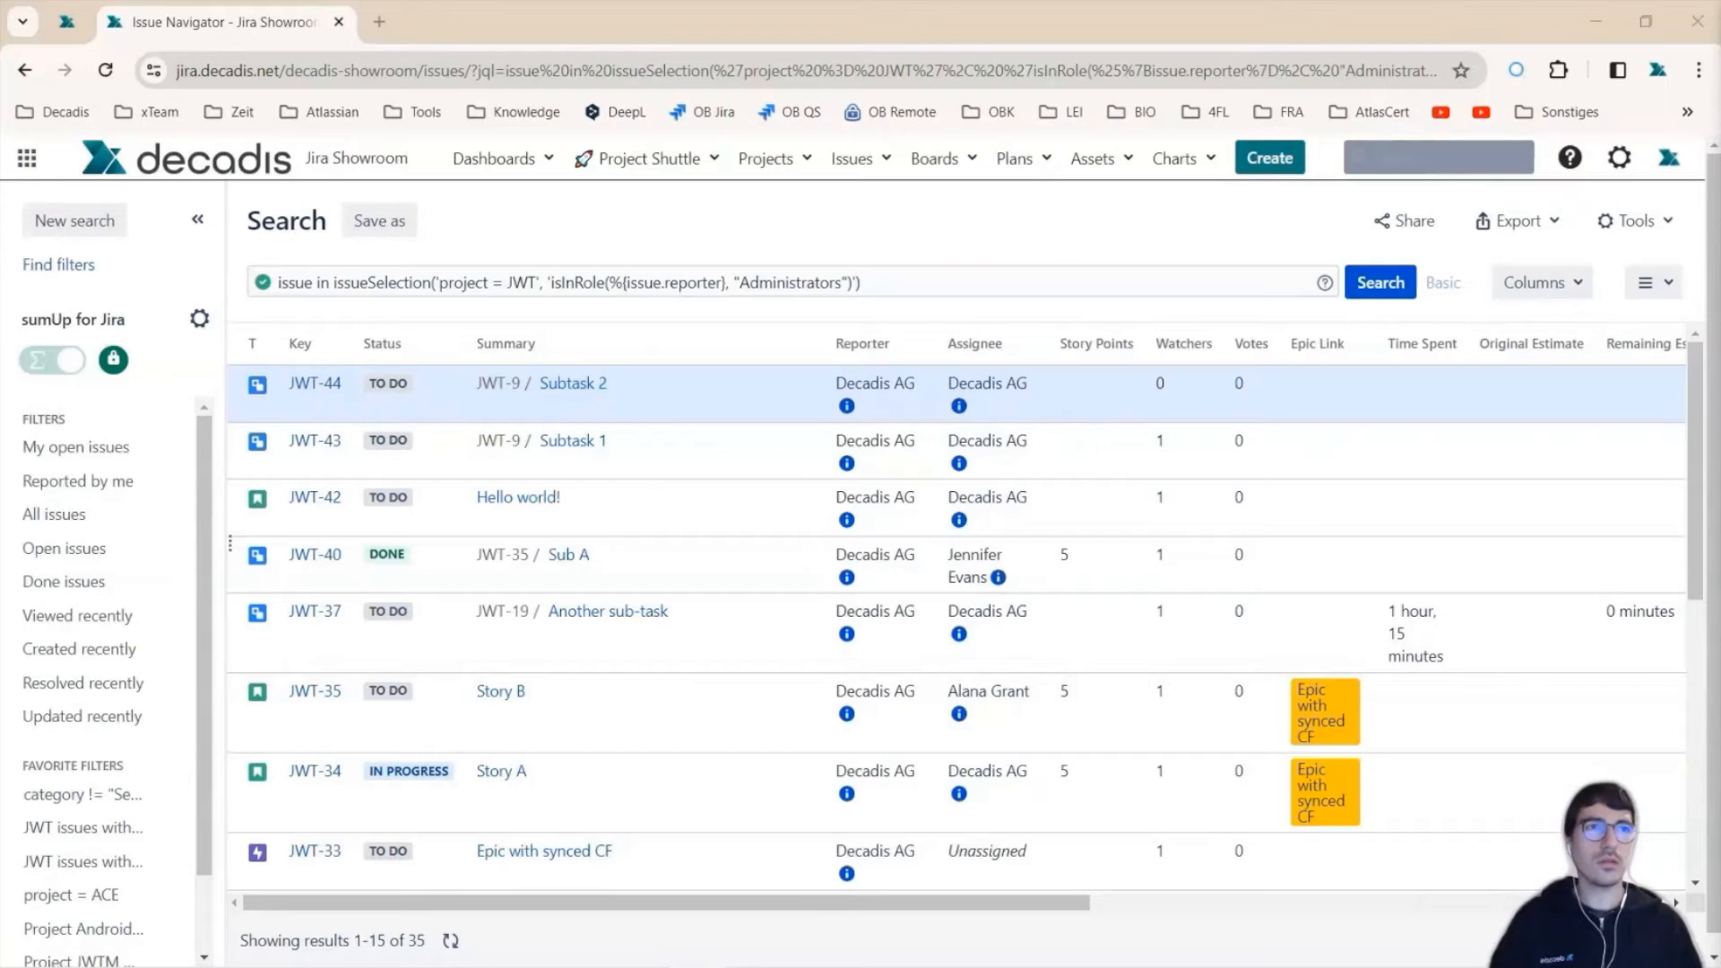
Step: Replace the query with project = JWT AND reporter in usersWithRoleInProject("Administrators", "JWT") and run it
click(905, 280)
key(ctrl+a)
text(project = JWT AND reporter in usersWithRoleInProject("Administrators", "JWT"))
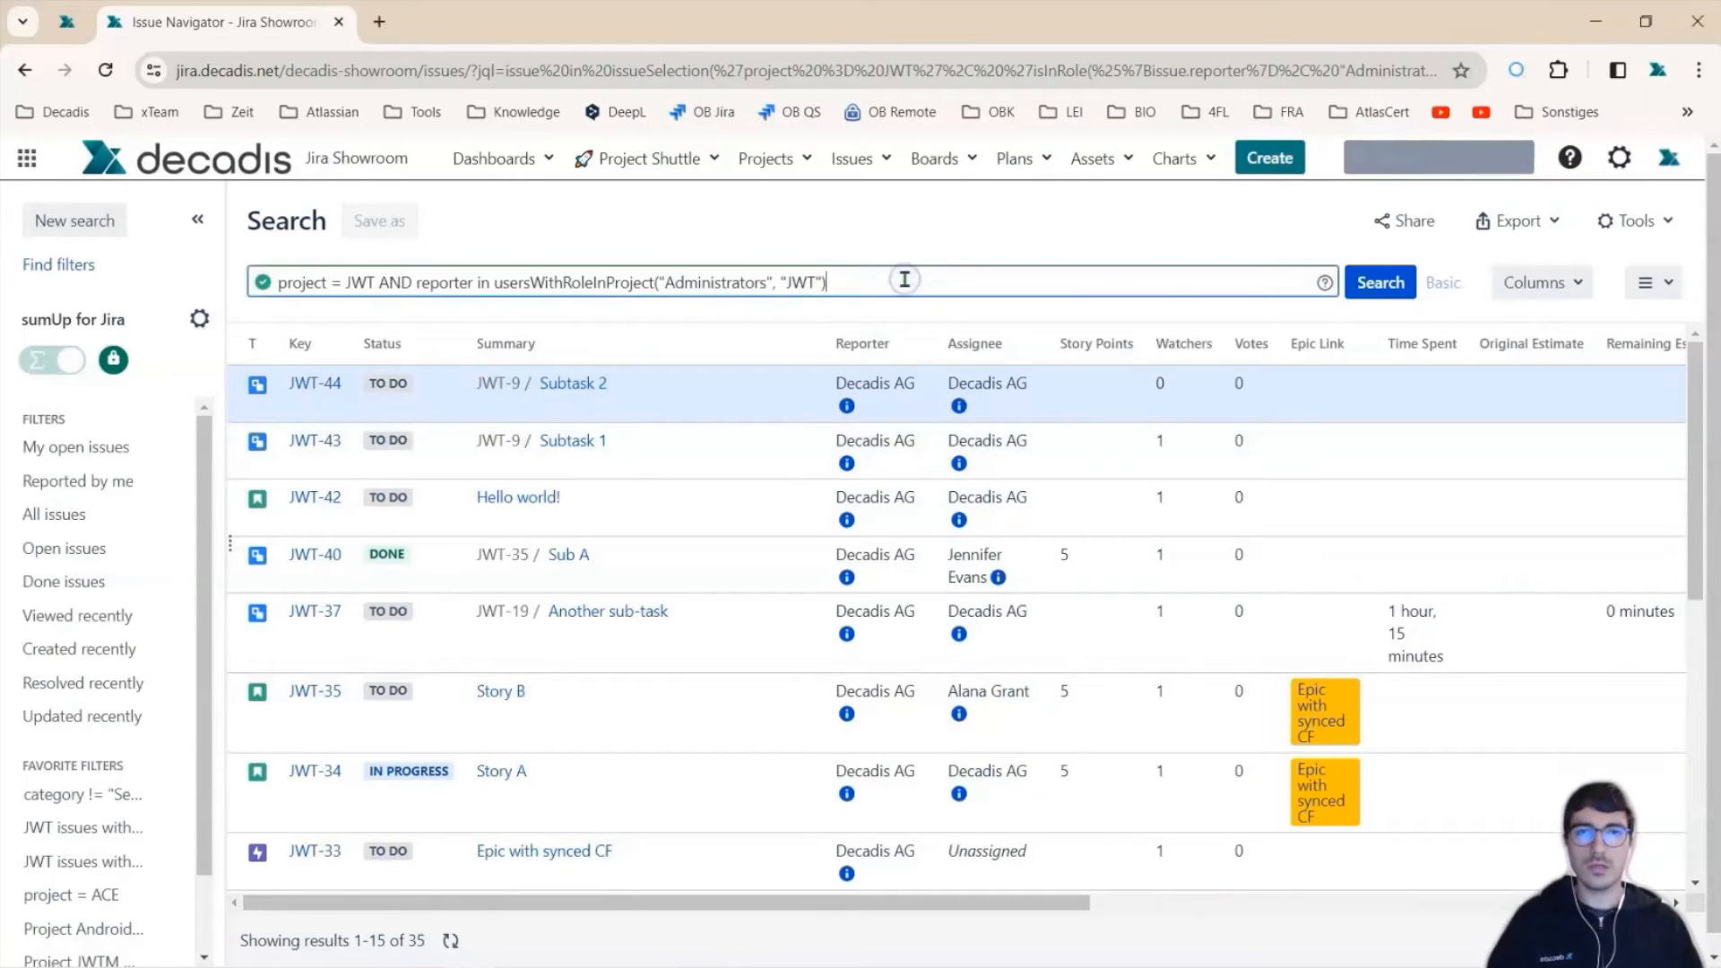
key(Return)
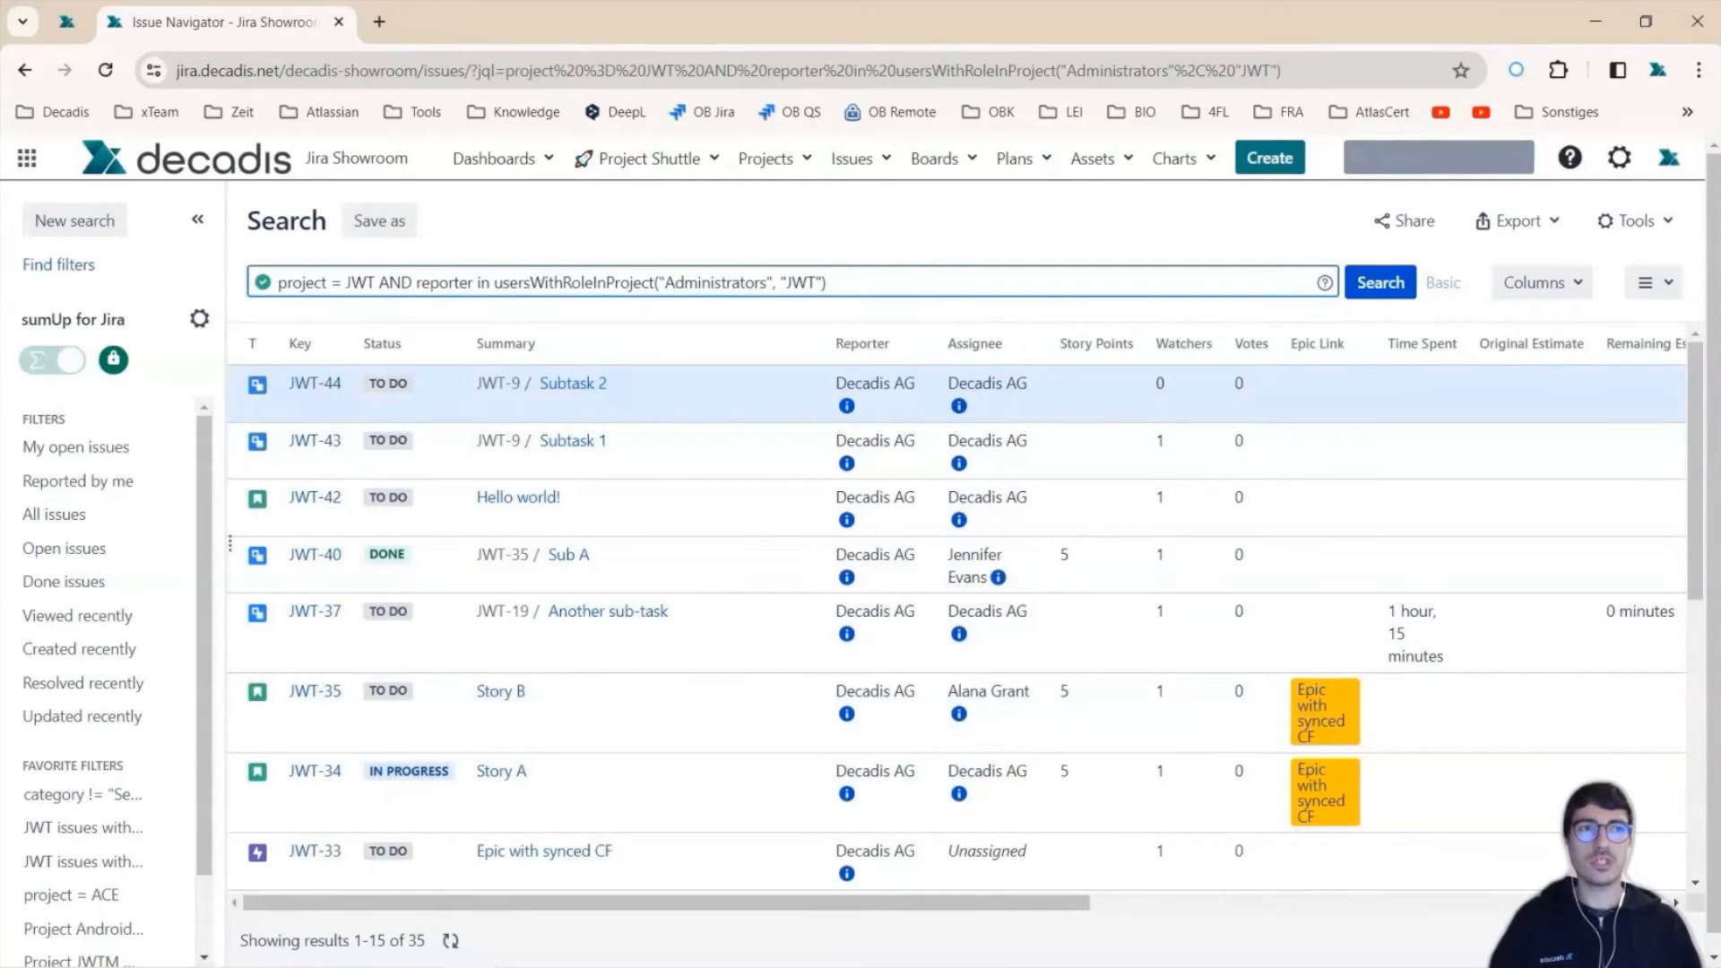
Step: Clear the query and start a new one reading issue in linkedTo("")
drag(871, 280, 262, 282)
key(BackSpace)
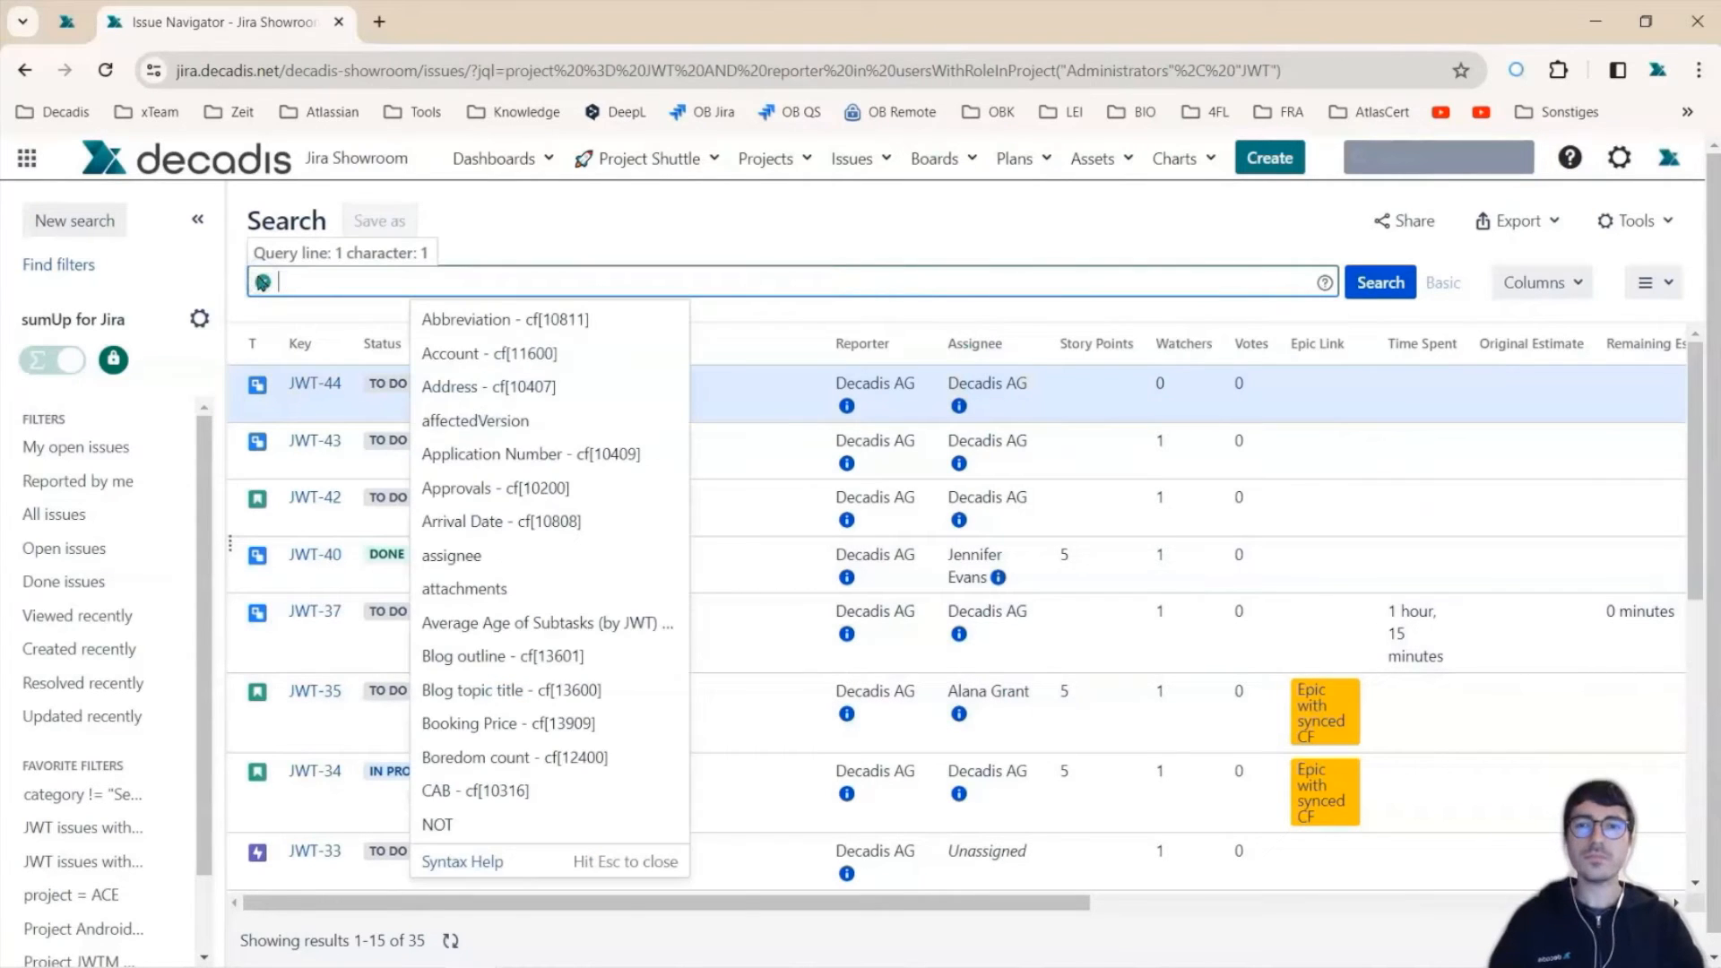
text(issue )
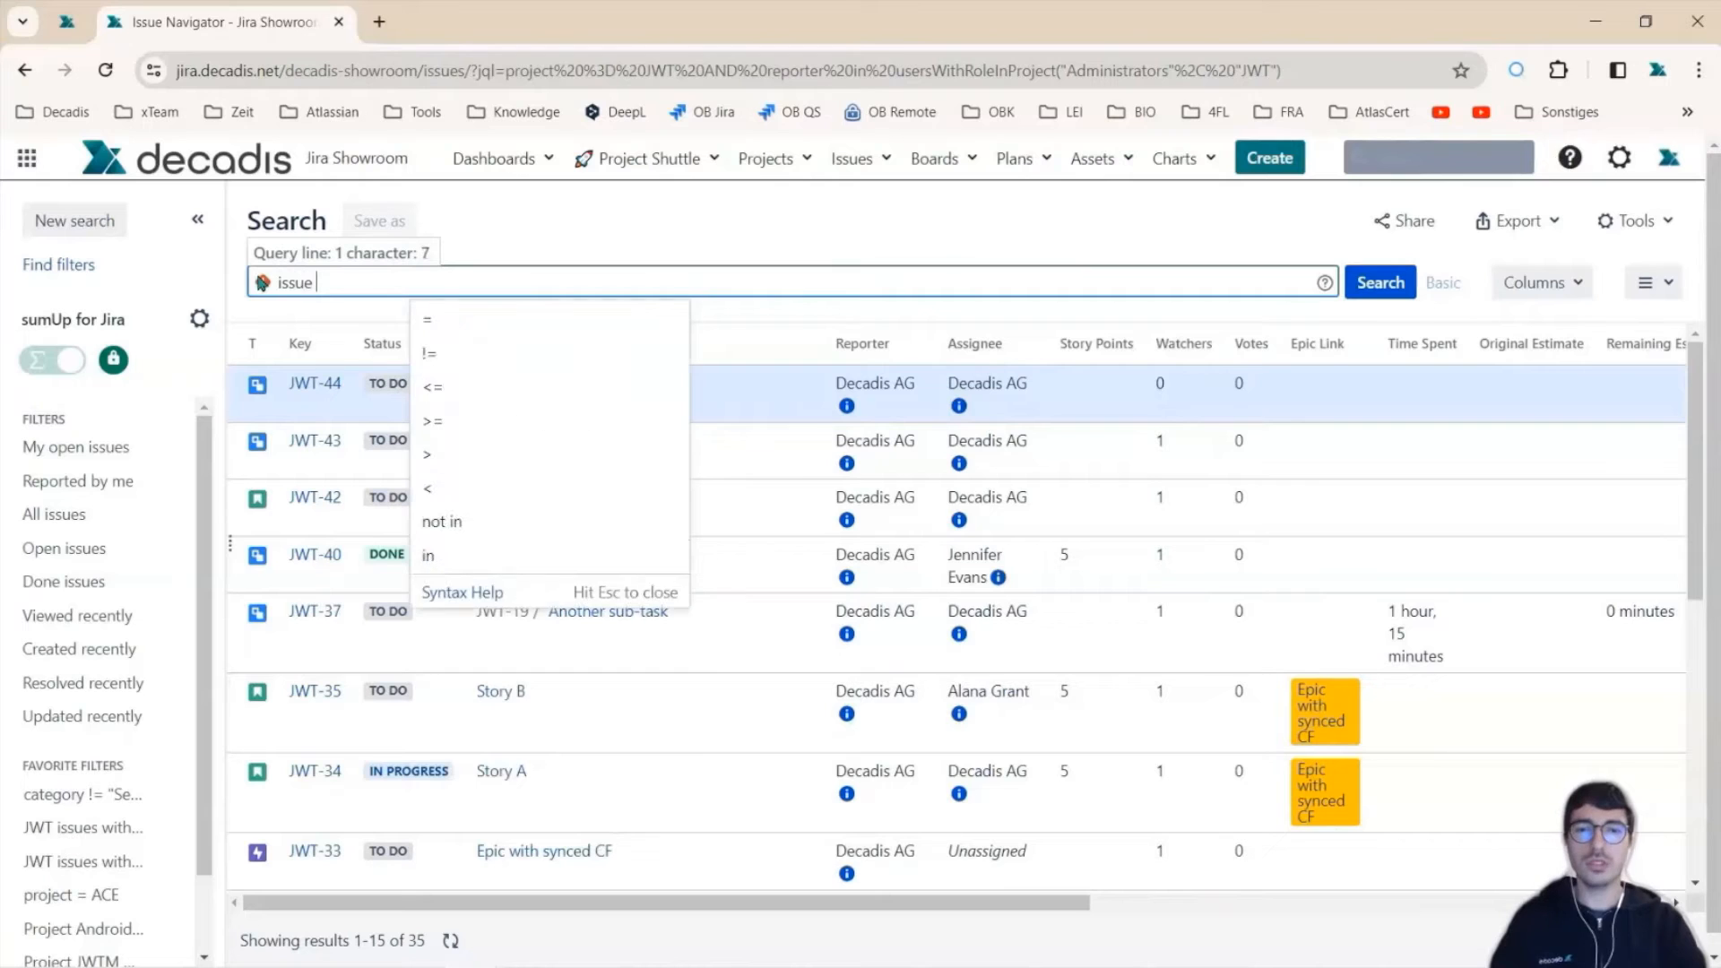
text(in linked)
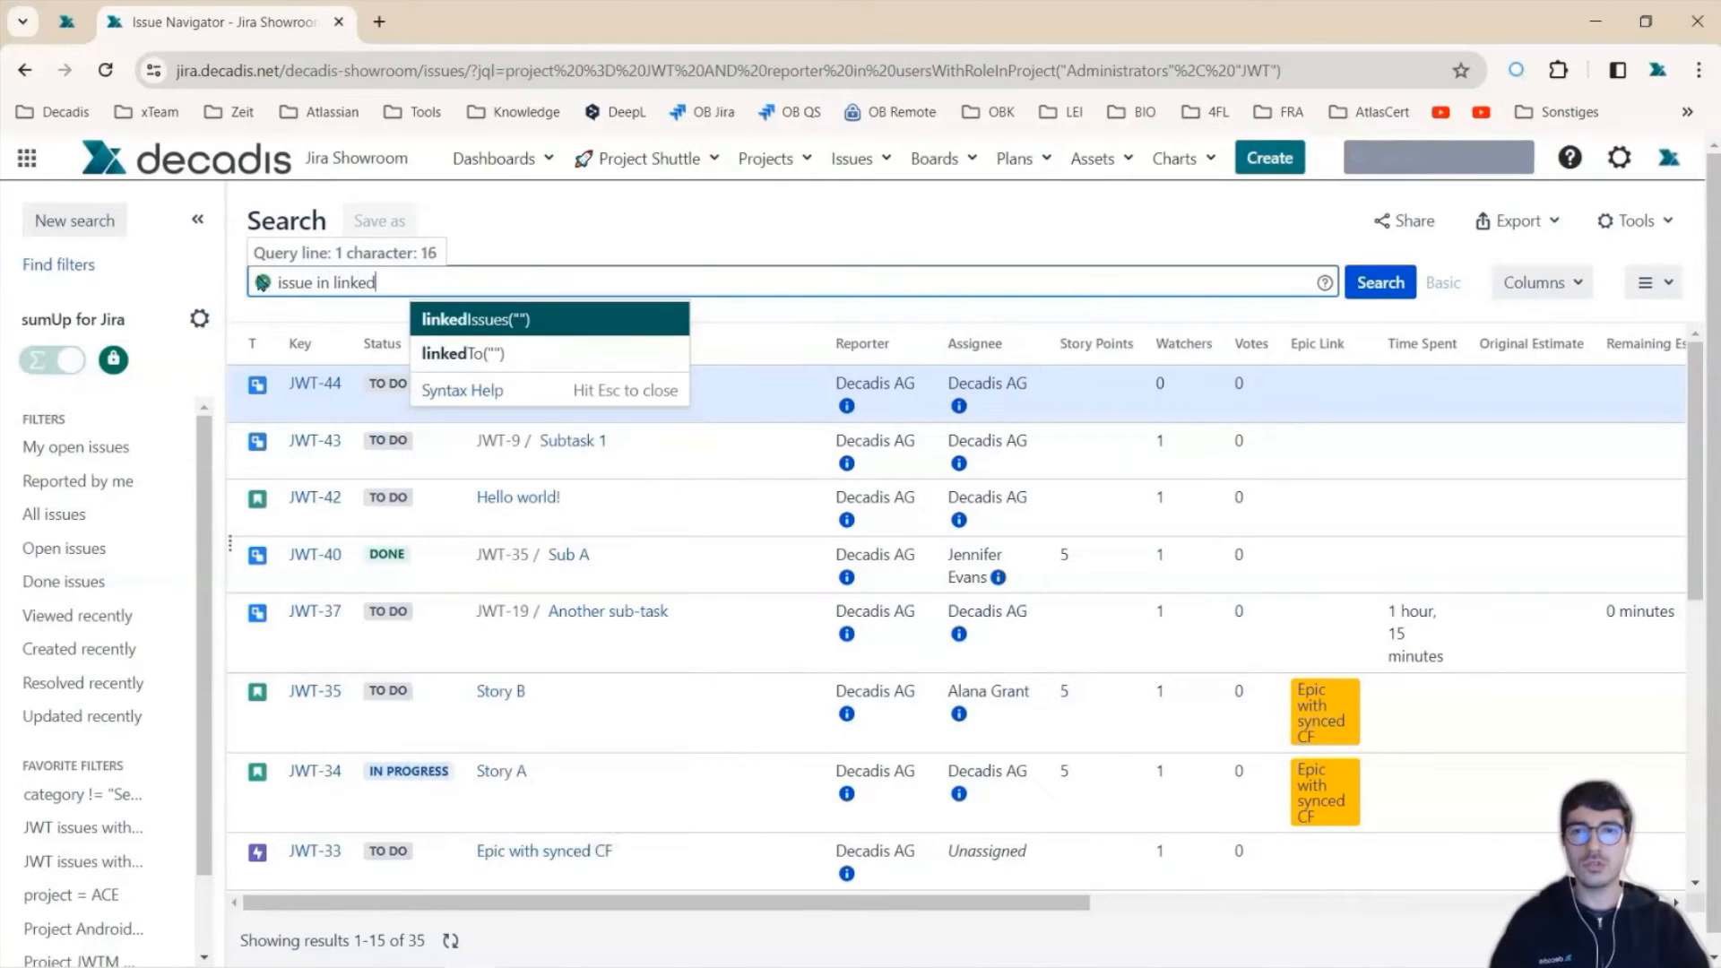
key(Down)
key(Return)
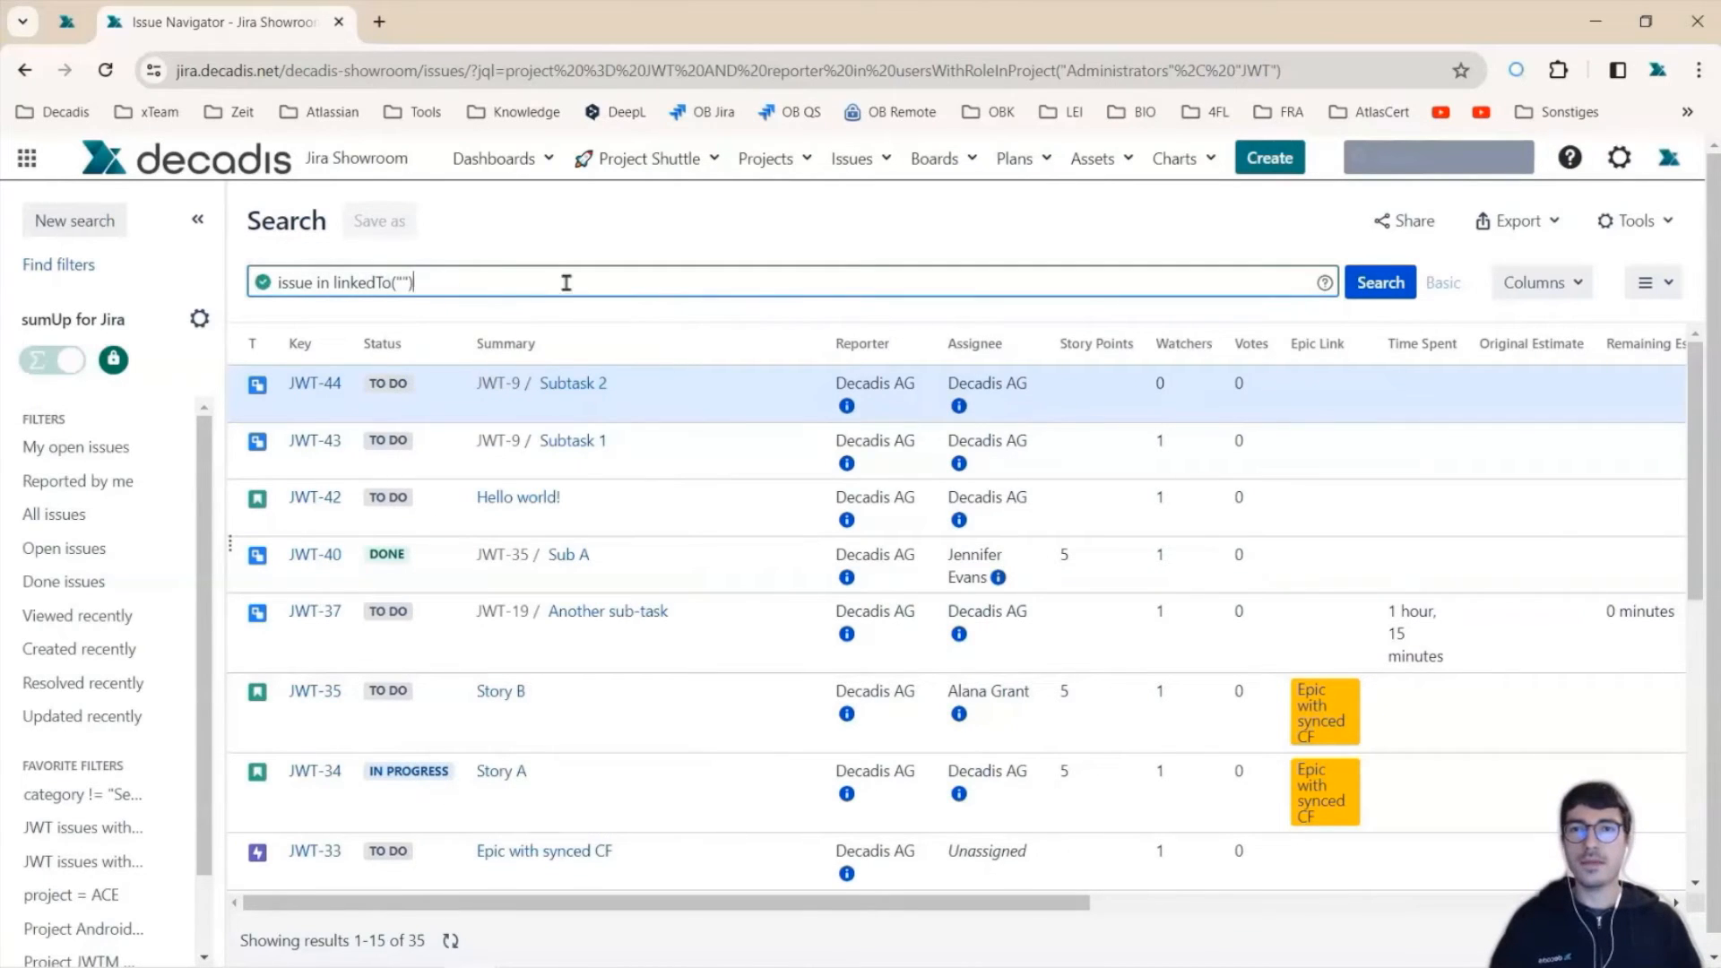
Step: Give linkedTo the argument "project = JWT" and run the query
click(406, 282)
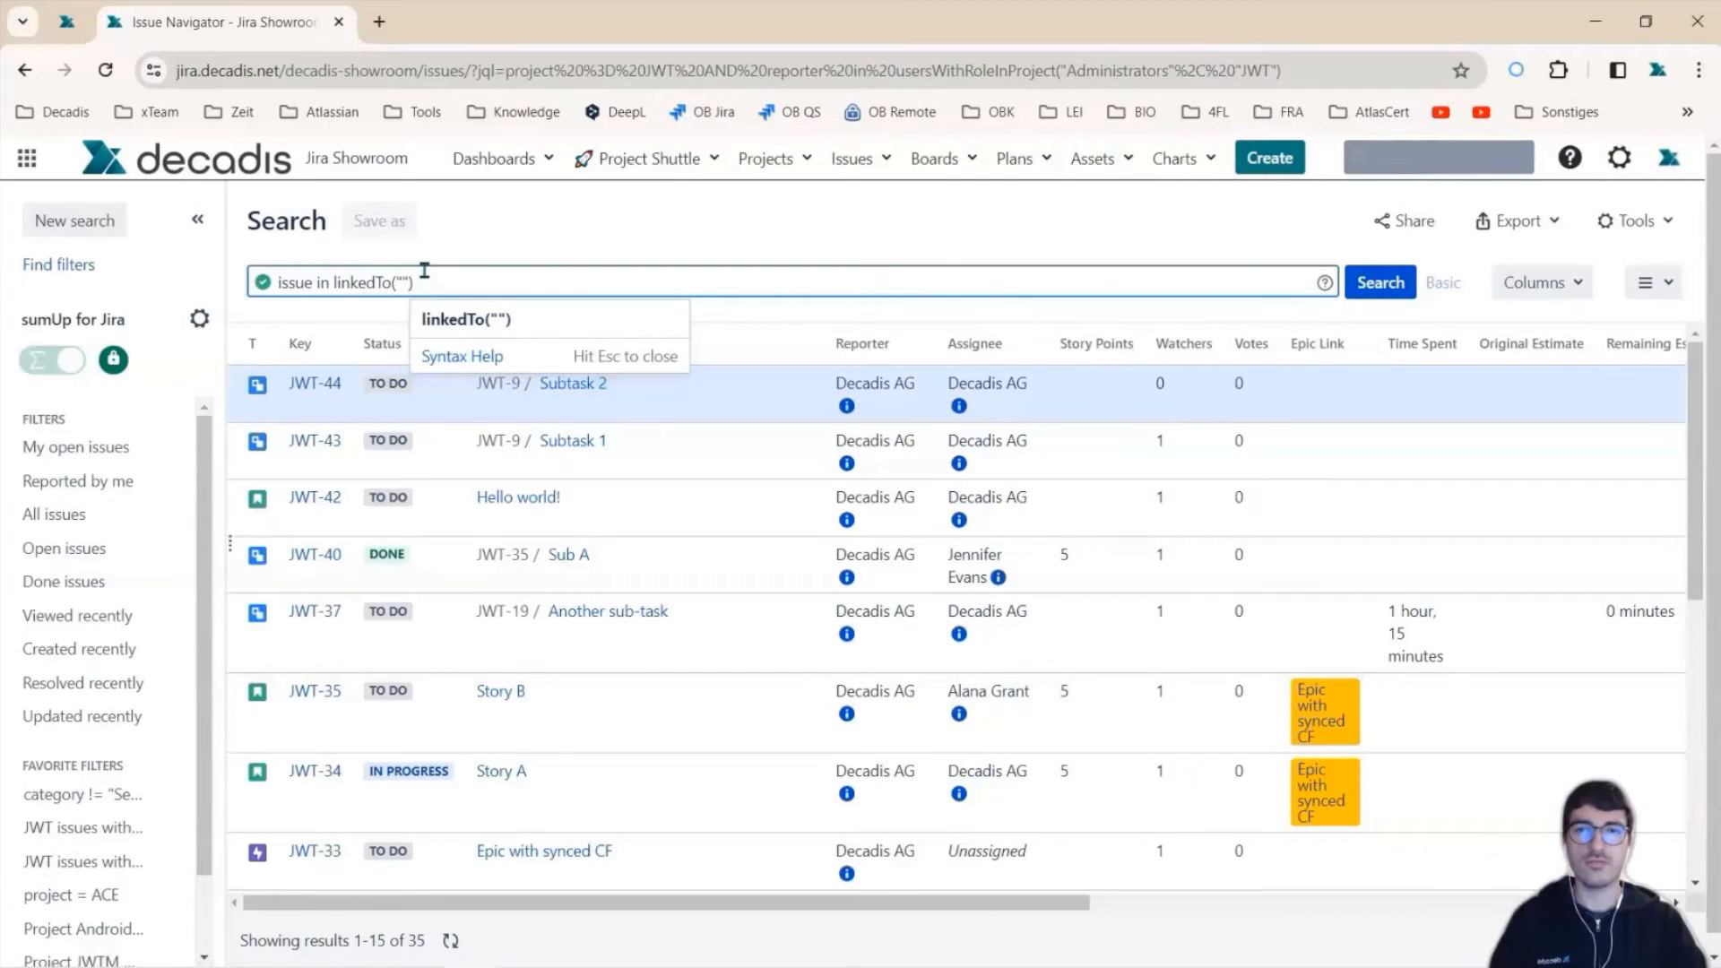
text(pro)
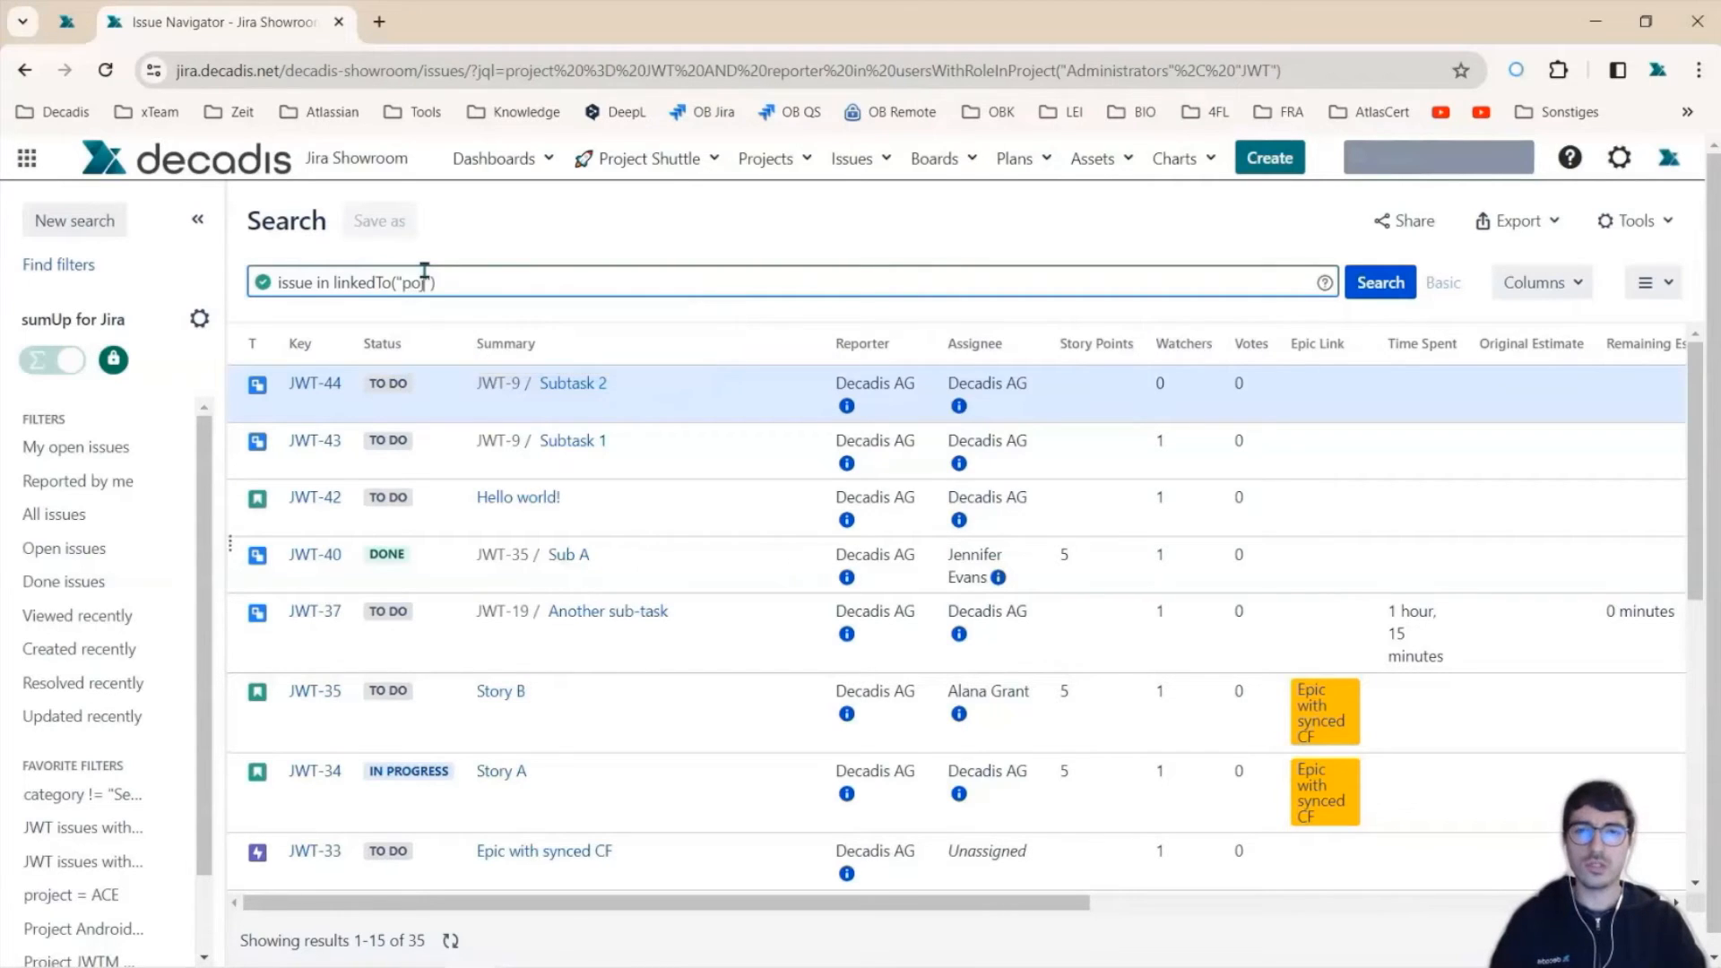
text(ject = J)
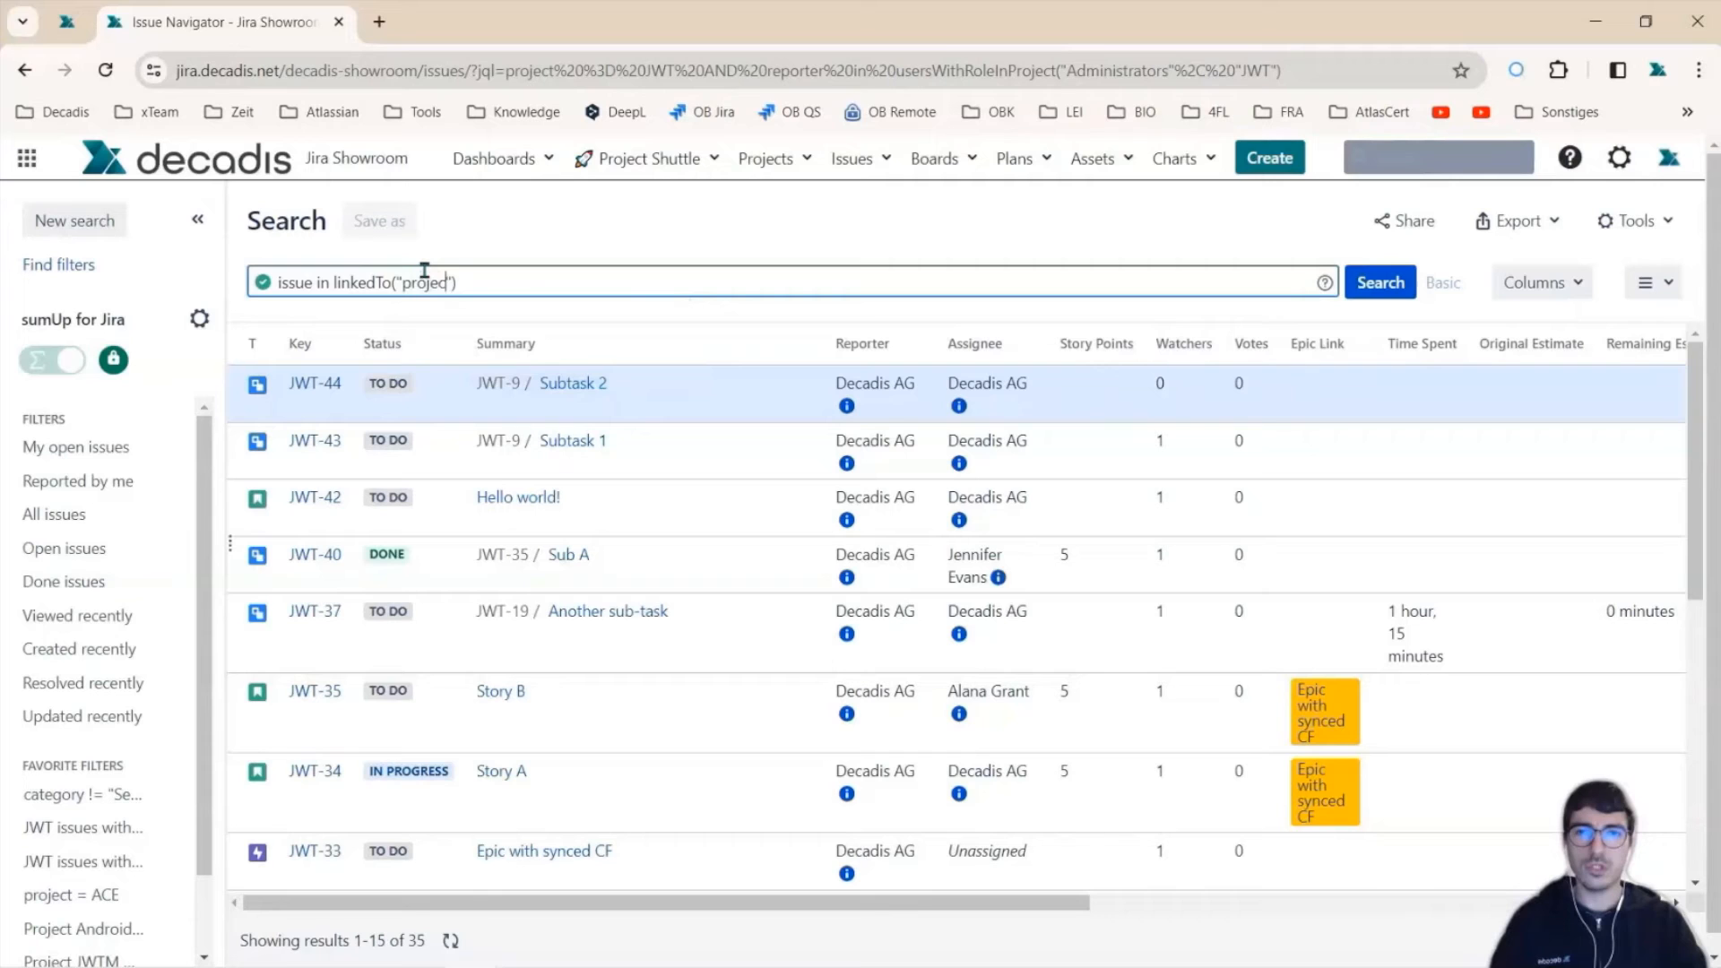
text(WT)
key(Return)
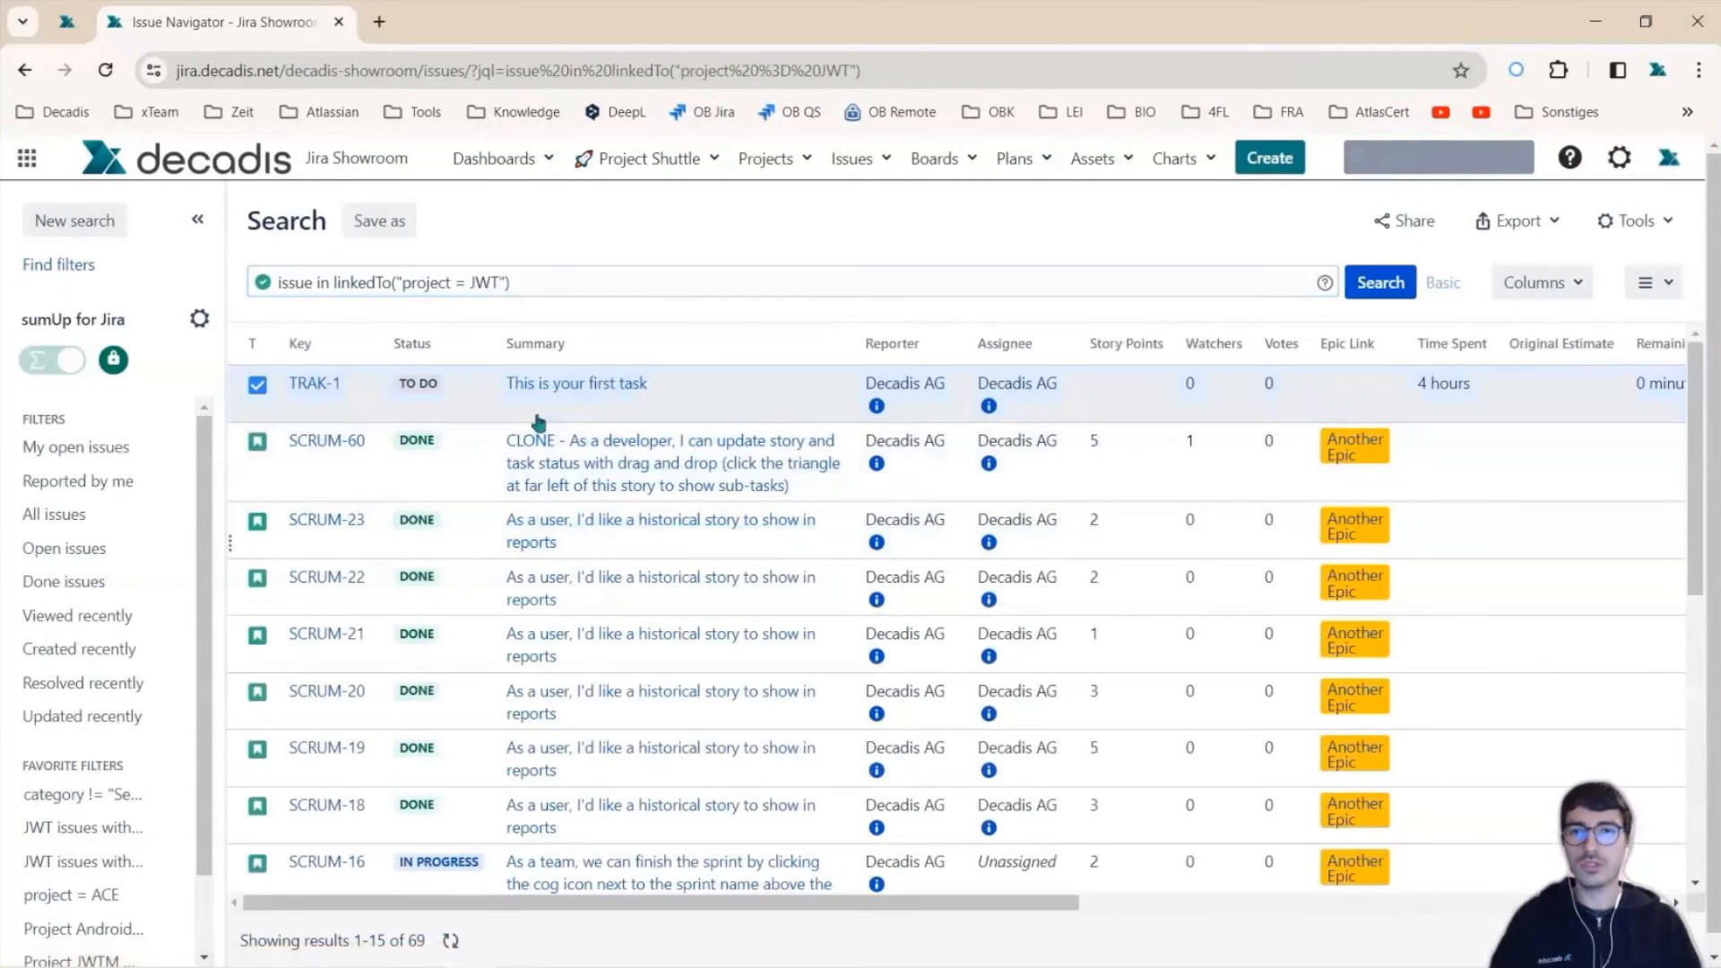
Step: Restrict the linkedTo query to the link type "blocks" and run it
click(514, 285)
text(, )
text("block")
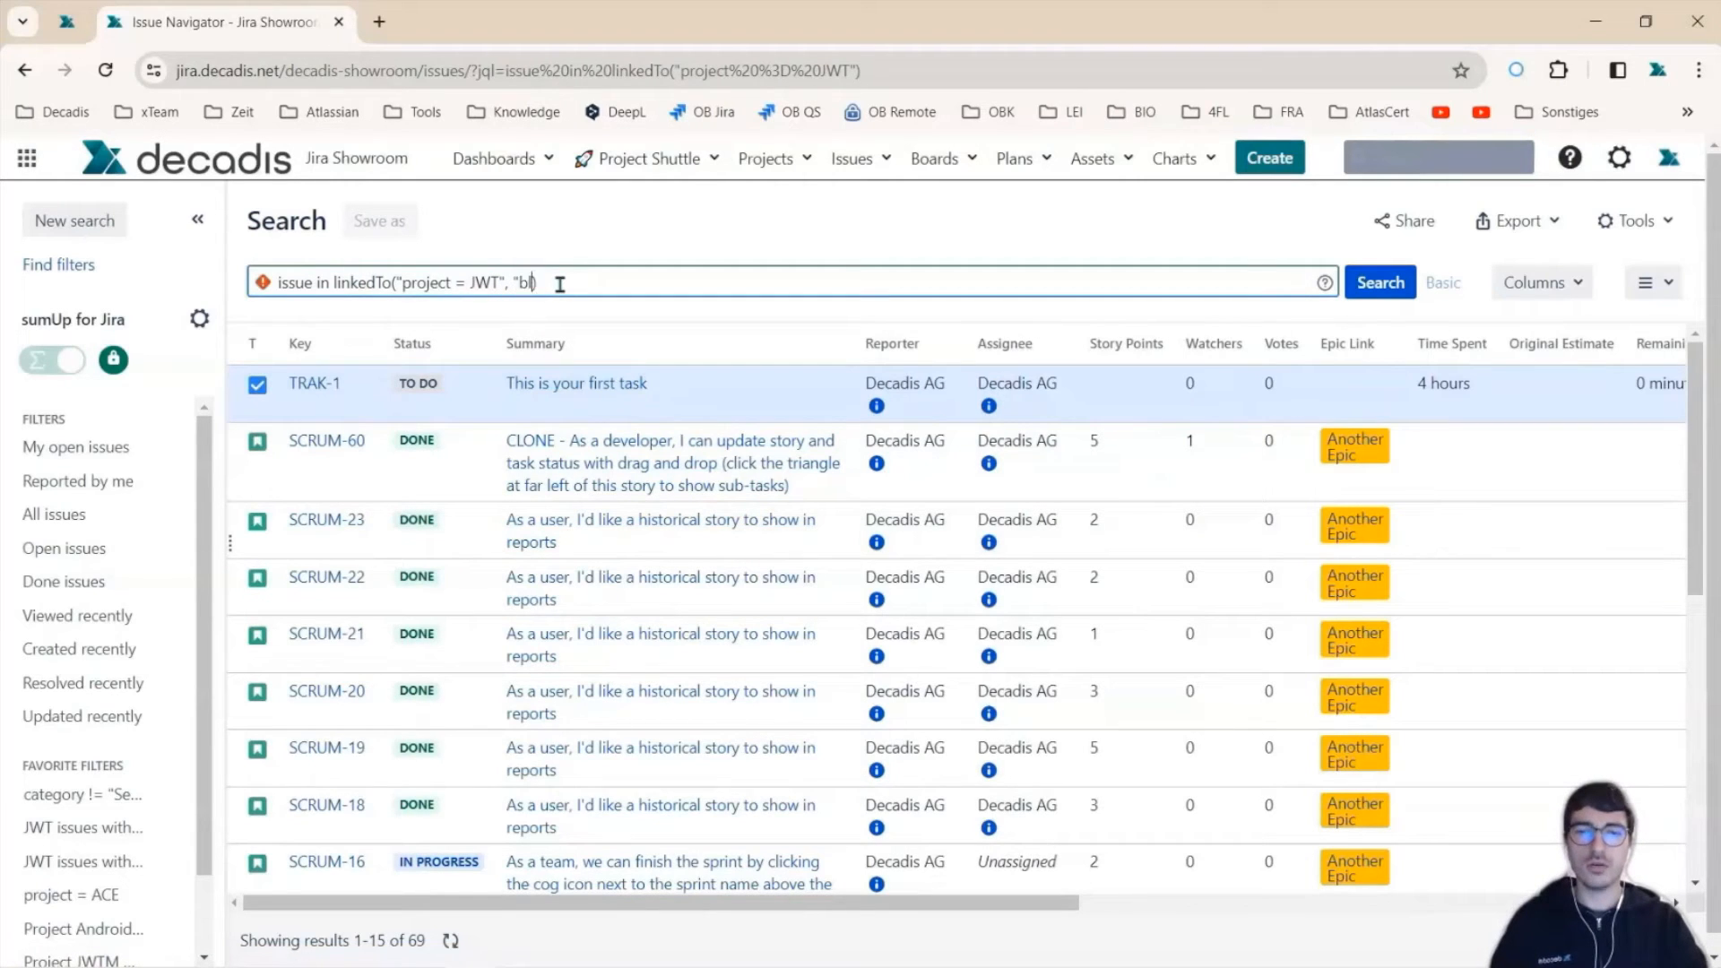
text(s)
key(Return)
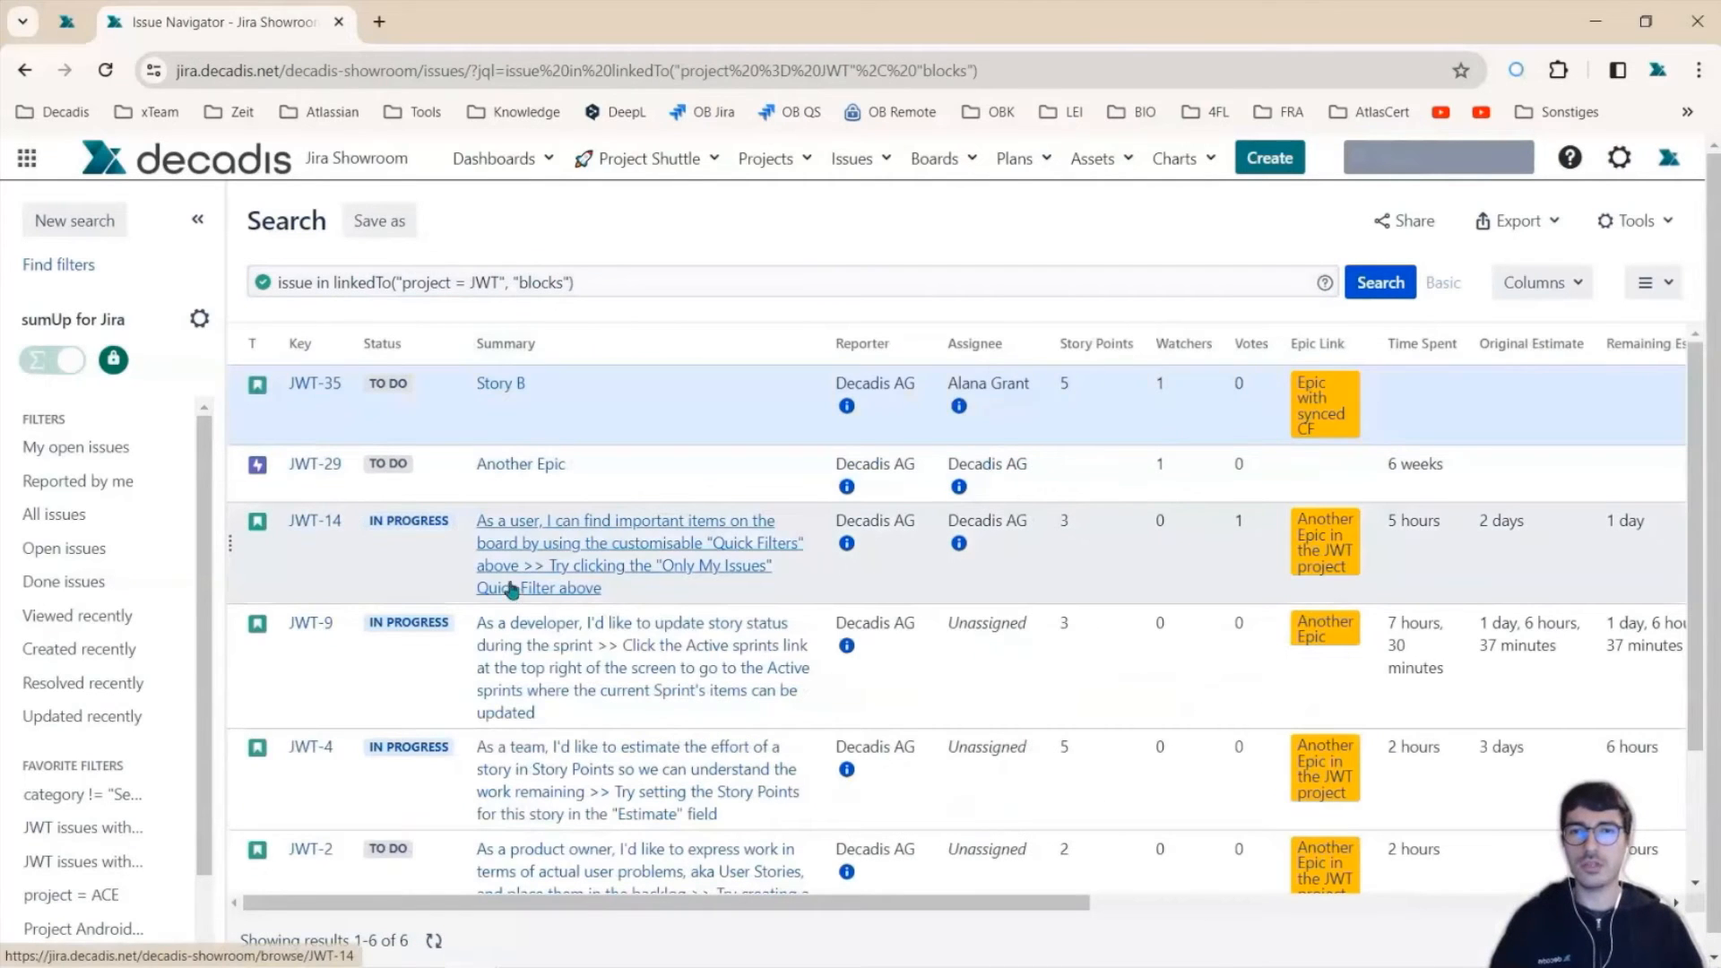
Step: Add 2 as the third argument of linkedTo and run the query
click(609, 287)
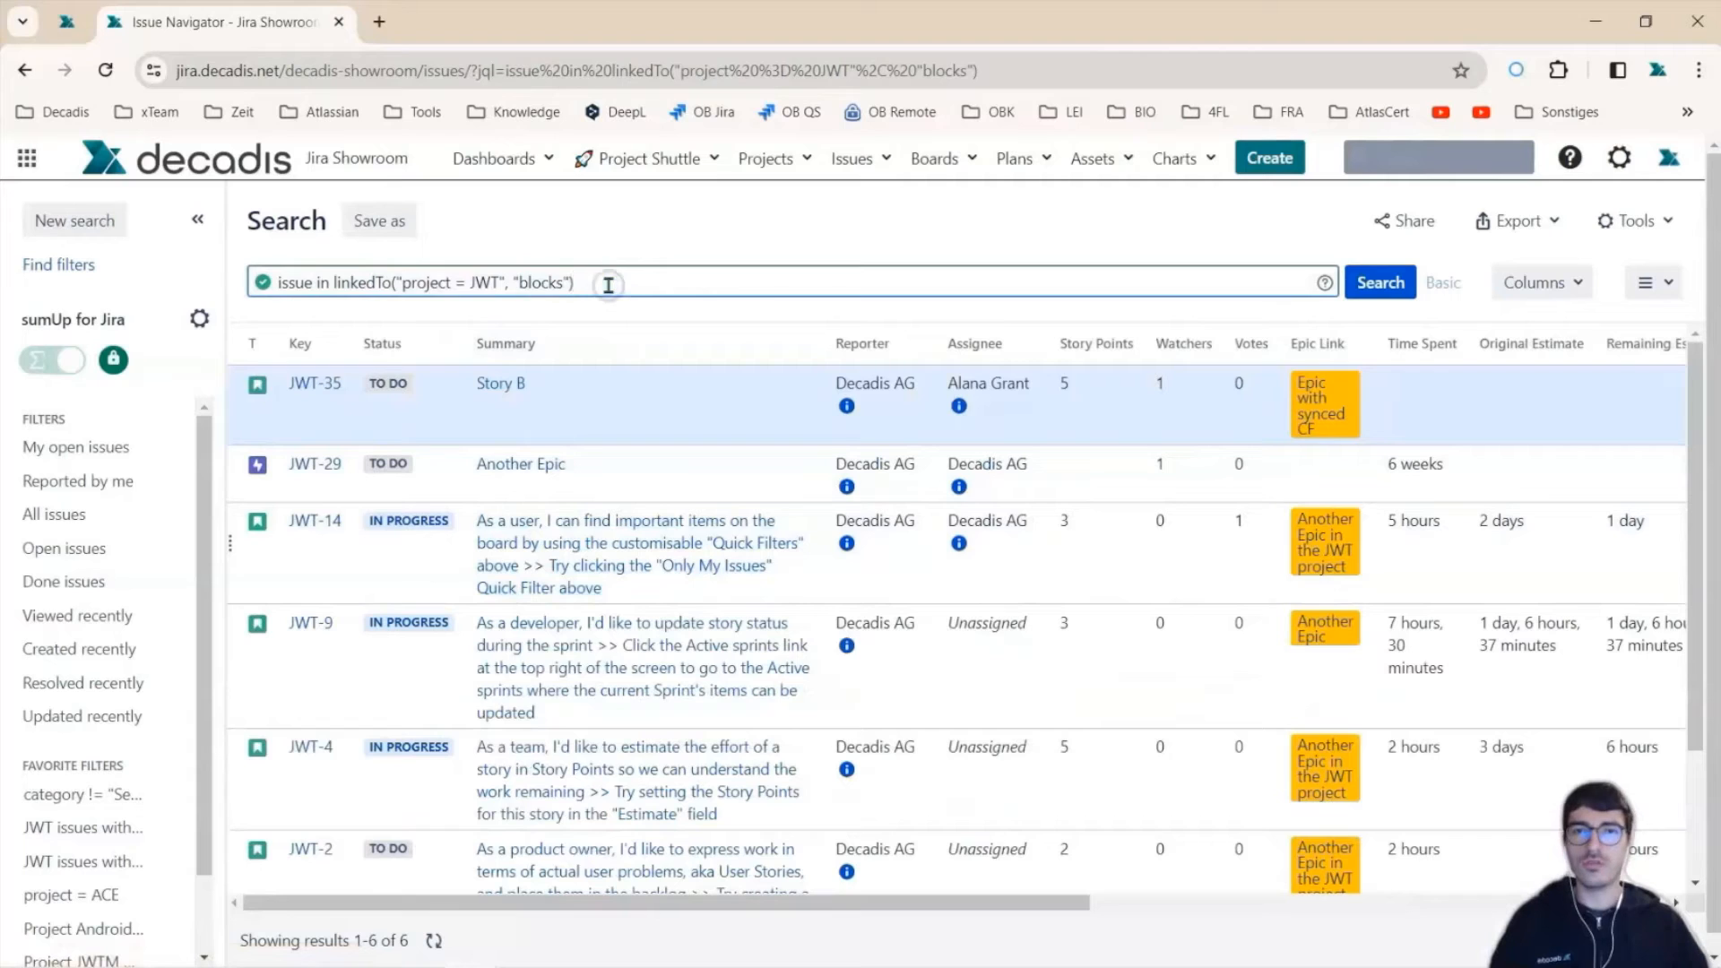
key(Left)
text(, 2)
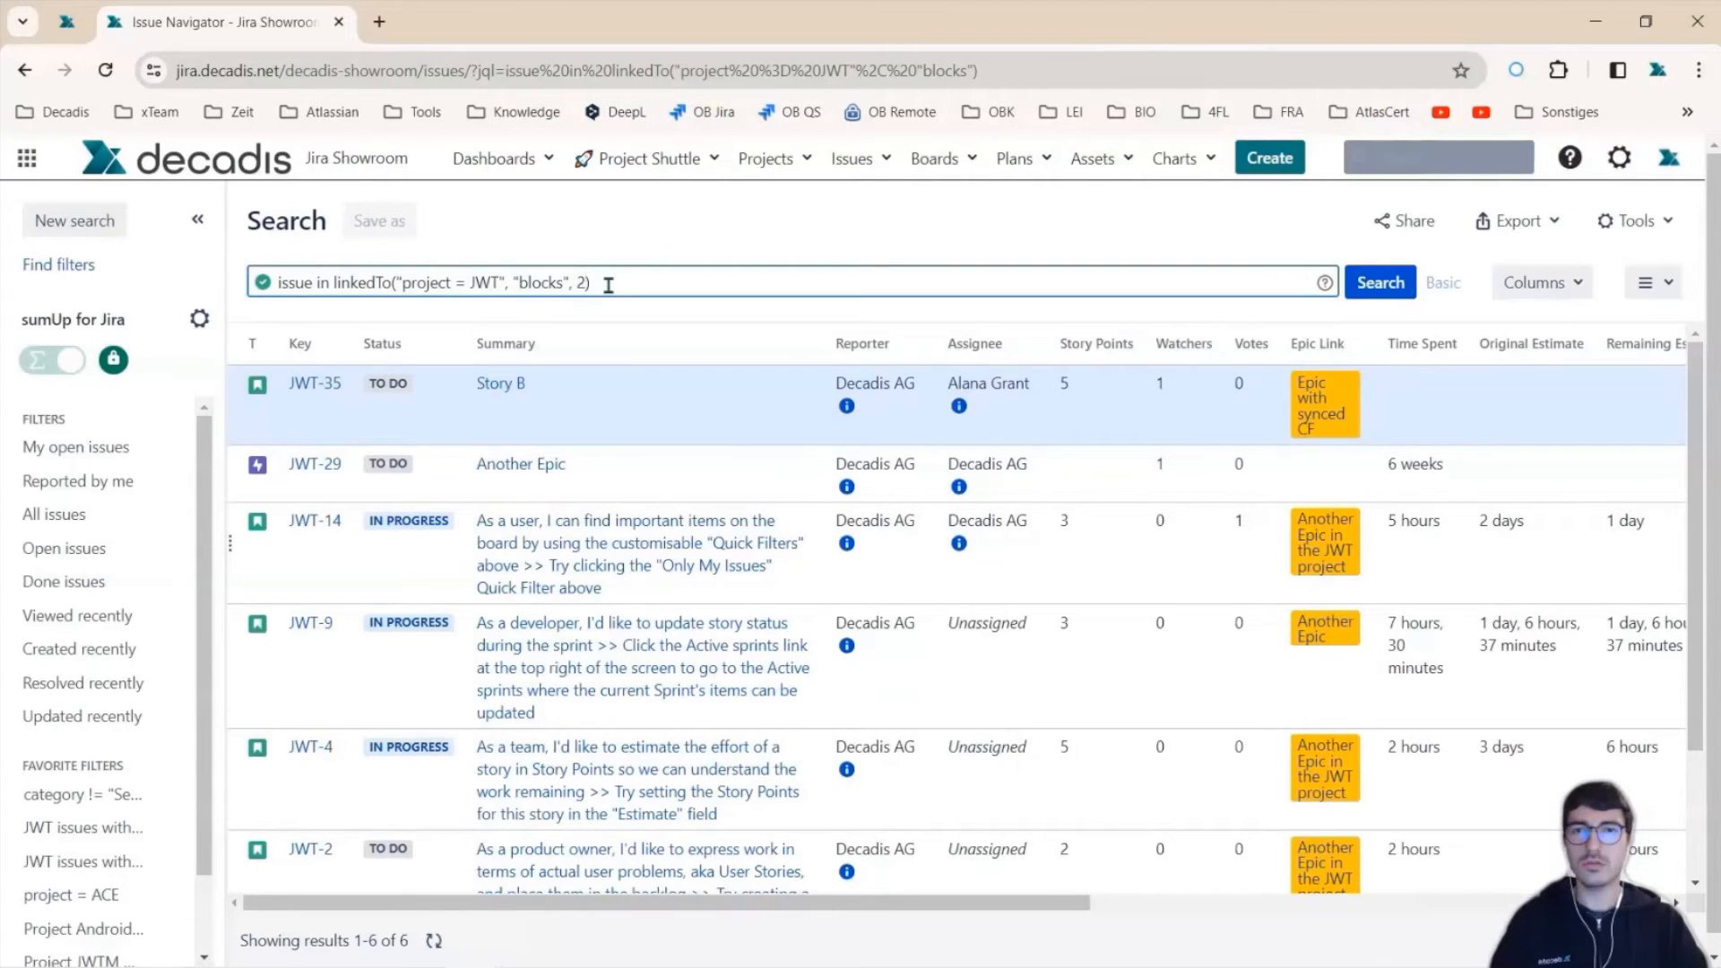
key(Return)
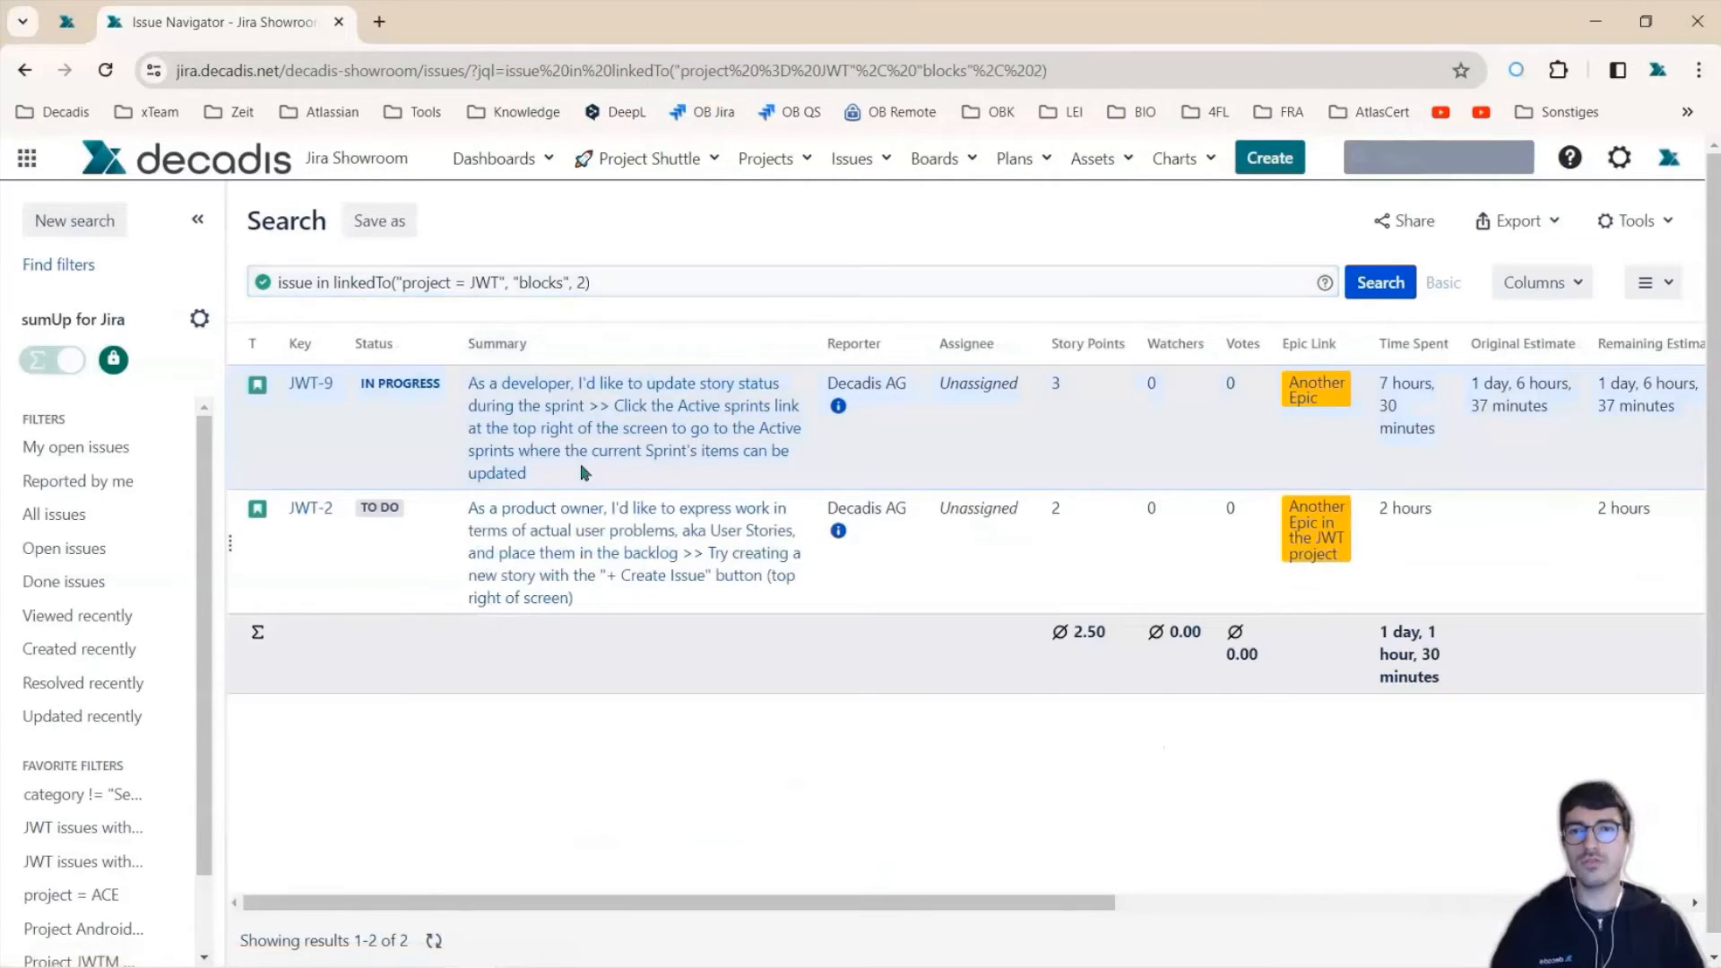
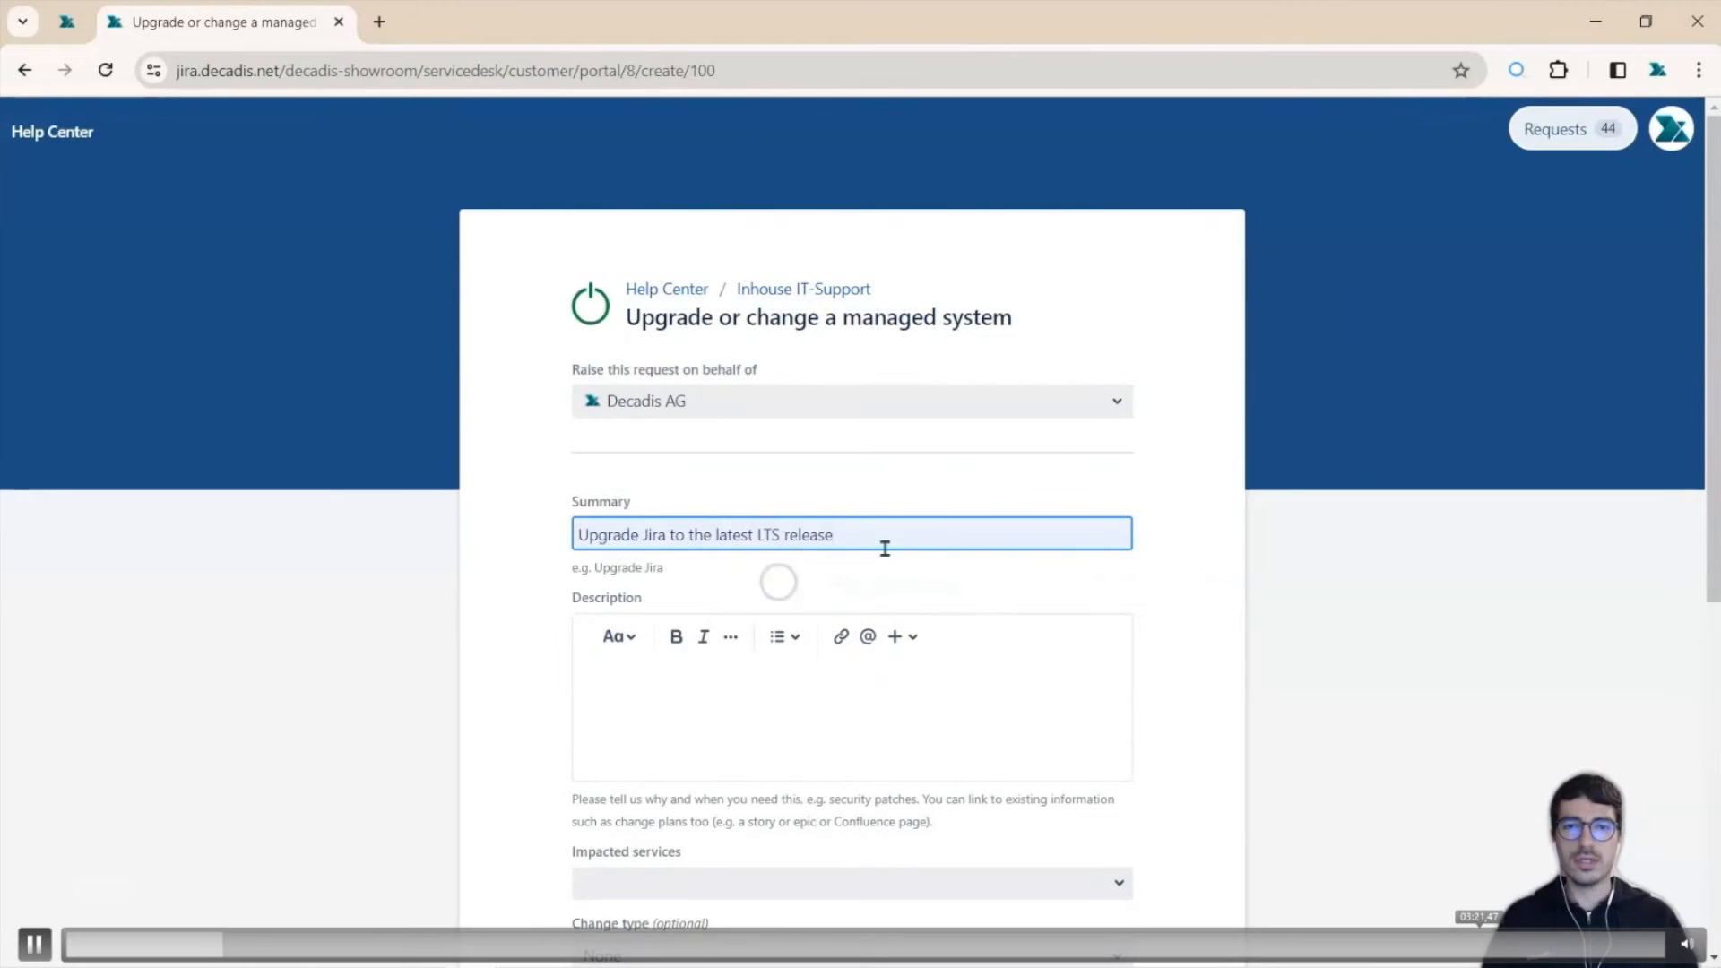
Step: Describe the upgrade request as "Security issue" and choose Jira as the impacted service
text(Sece)
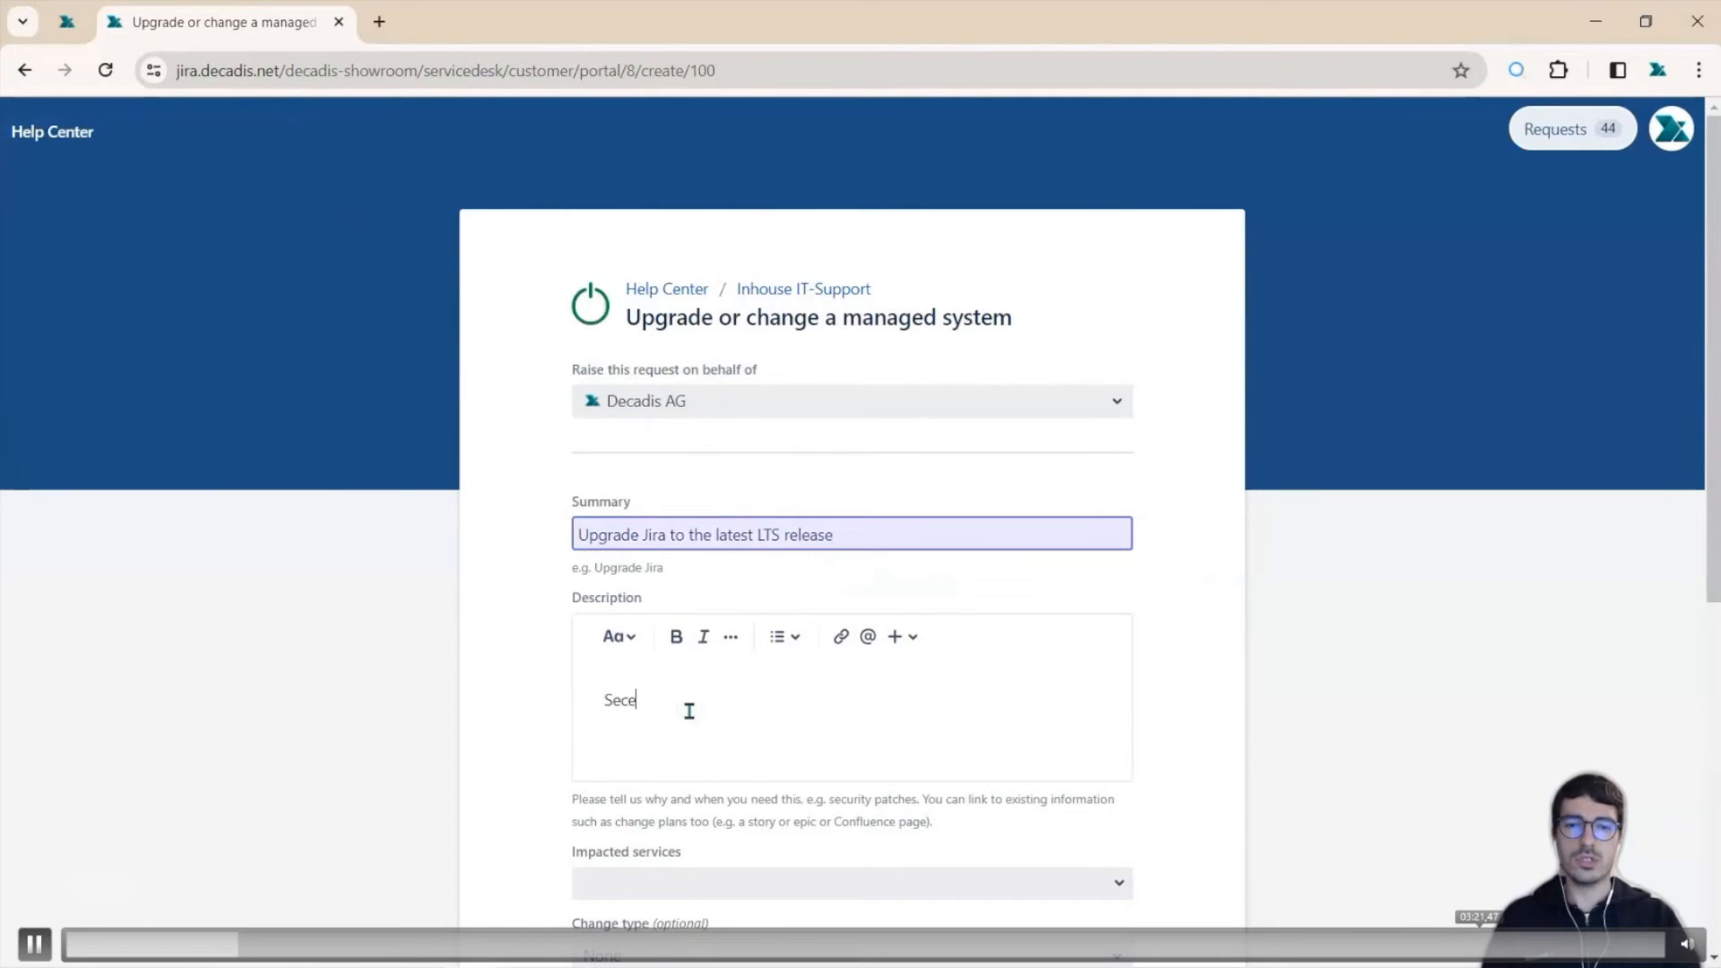
text(urity issue)
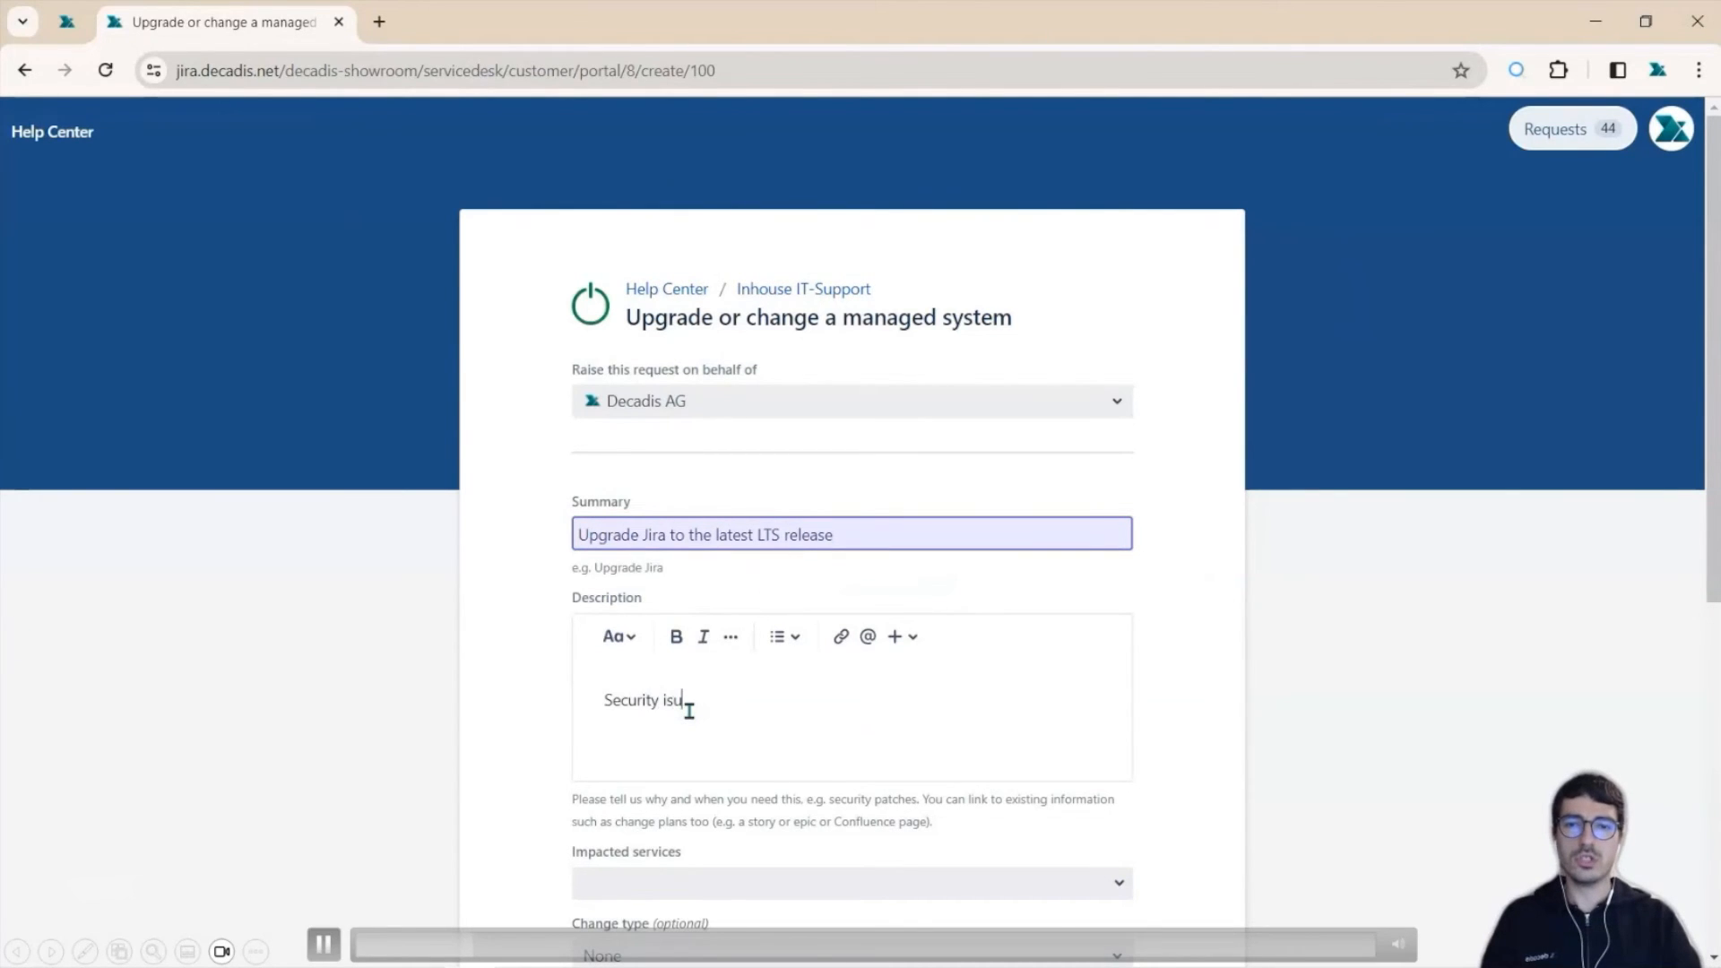
scroll(756, 697, down, 3)
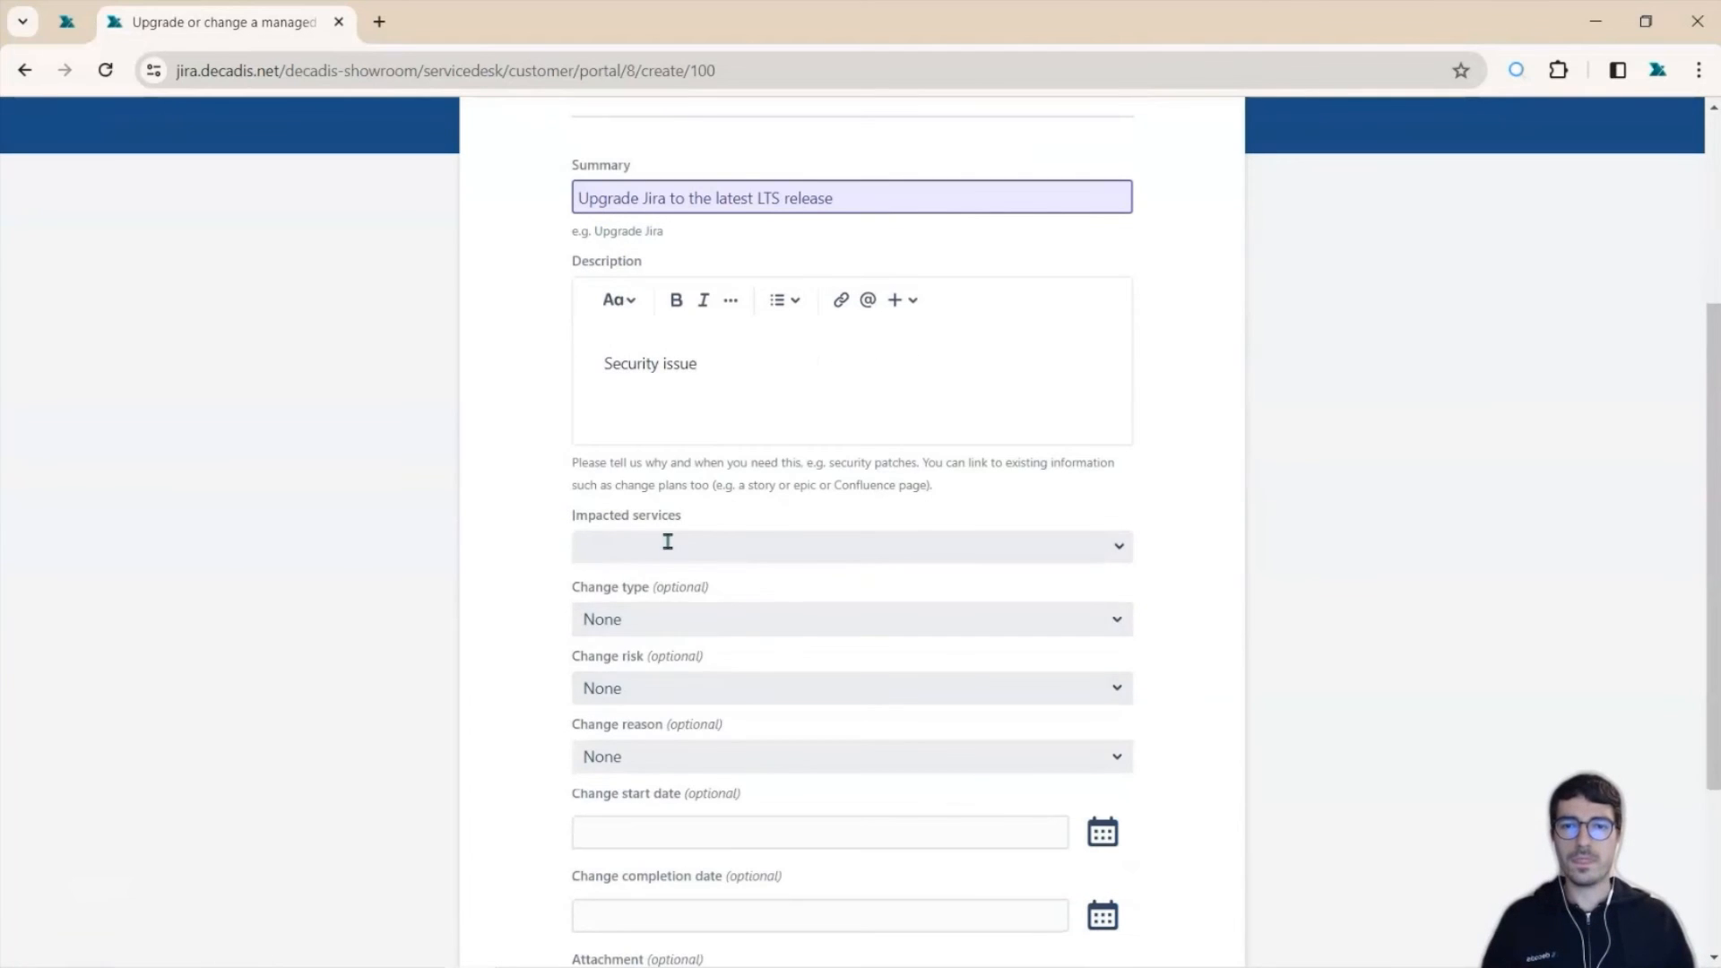
click(664, 544)
scroll(684, 642, down, 3)
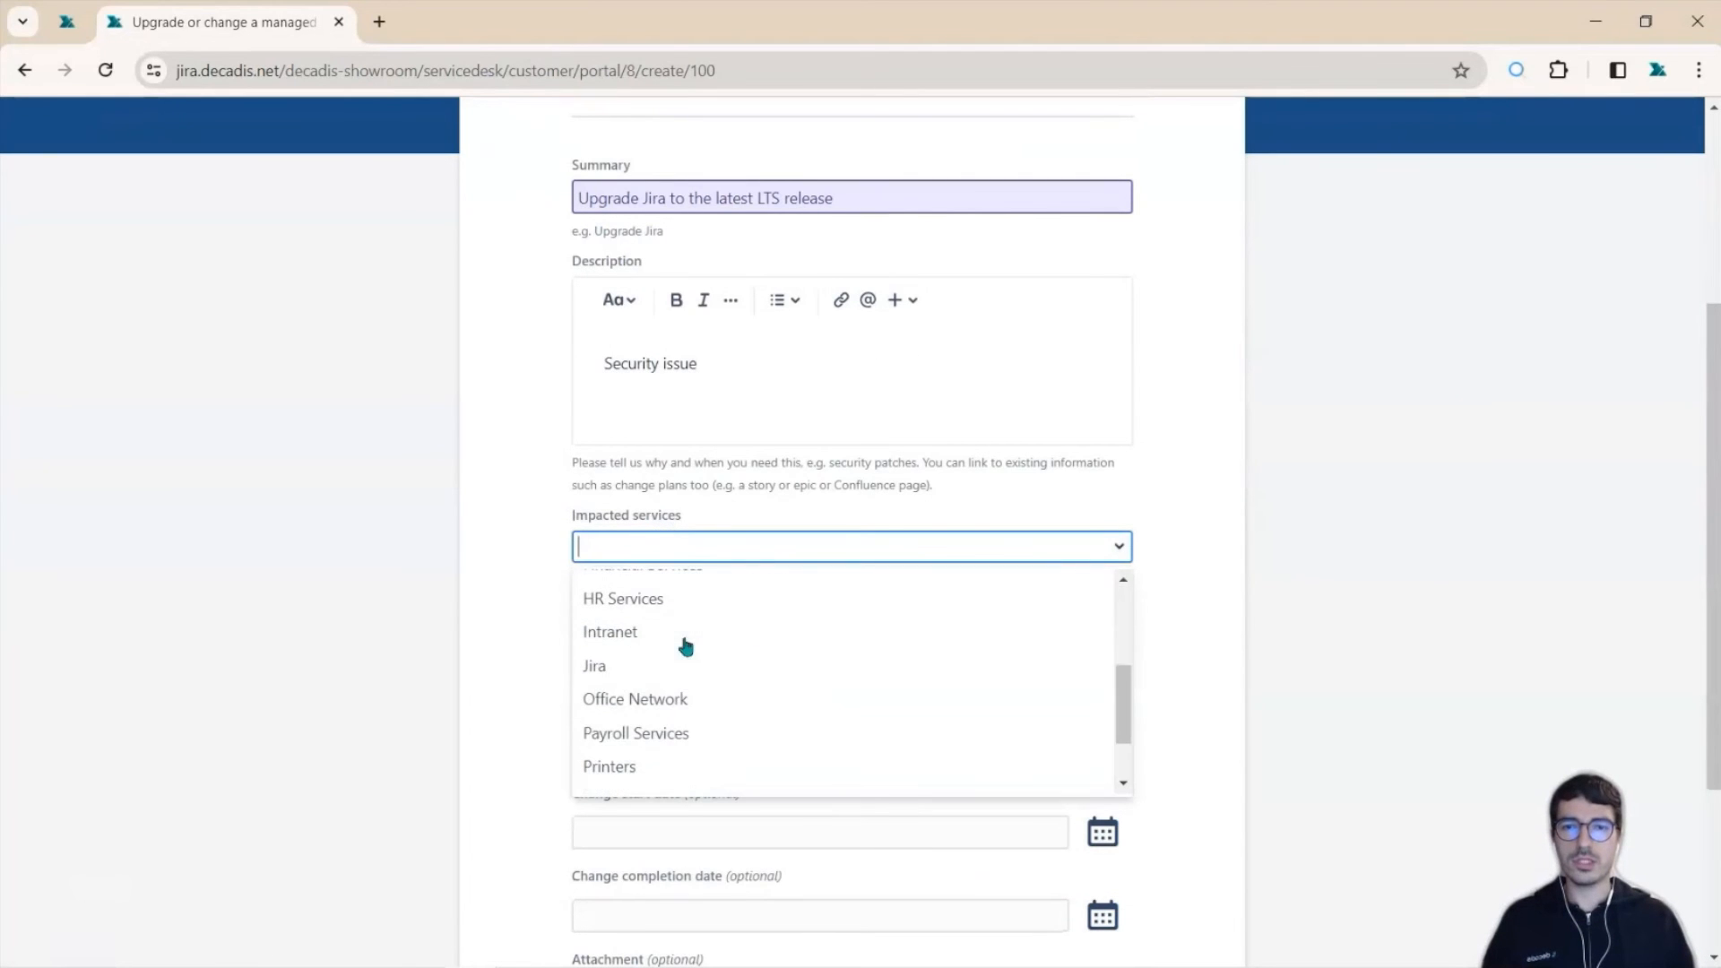
click(634, 665)
Step: Submit the upgrade request and open the resulting issue from the request's breadcrumb
scroll(708, 576, down, 3)
click(611, 814)
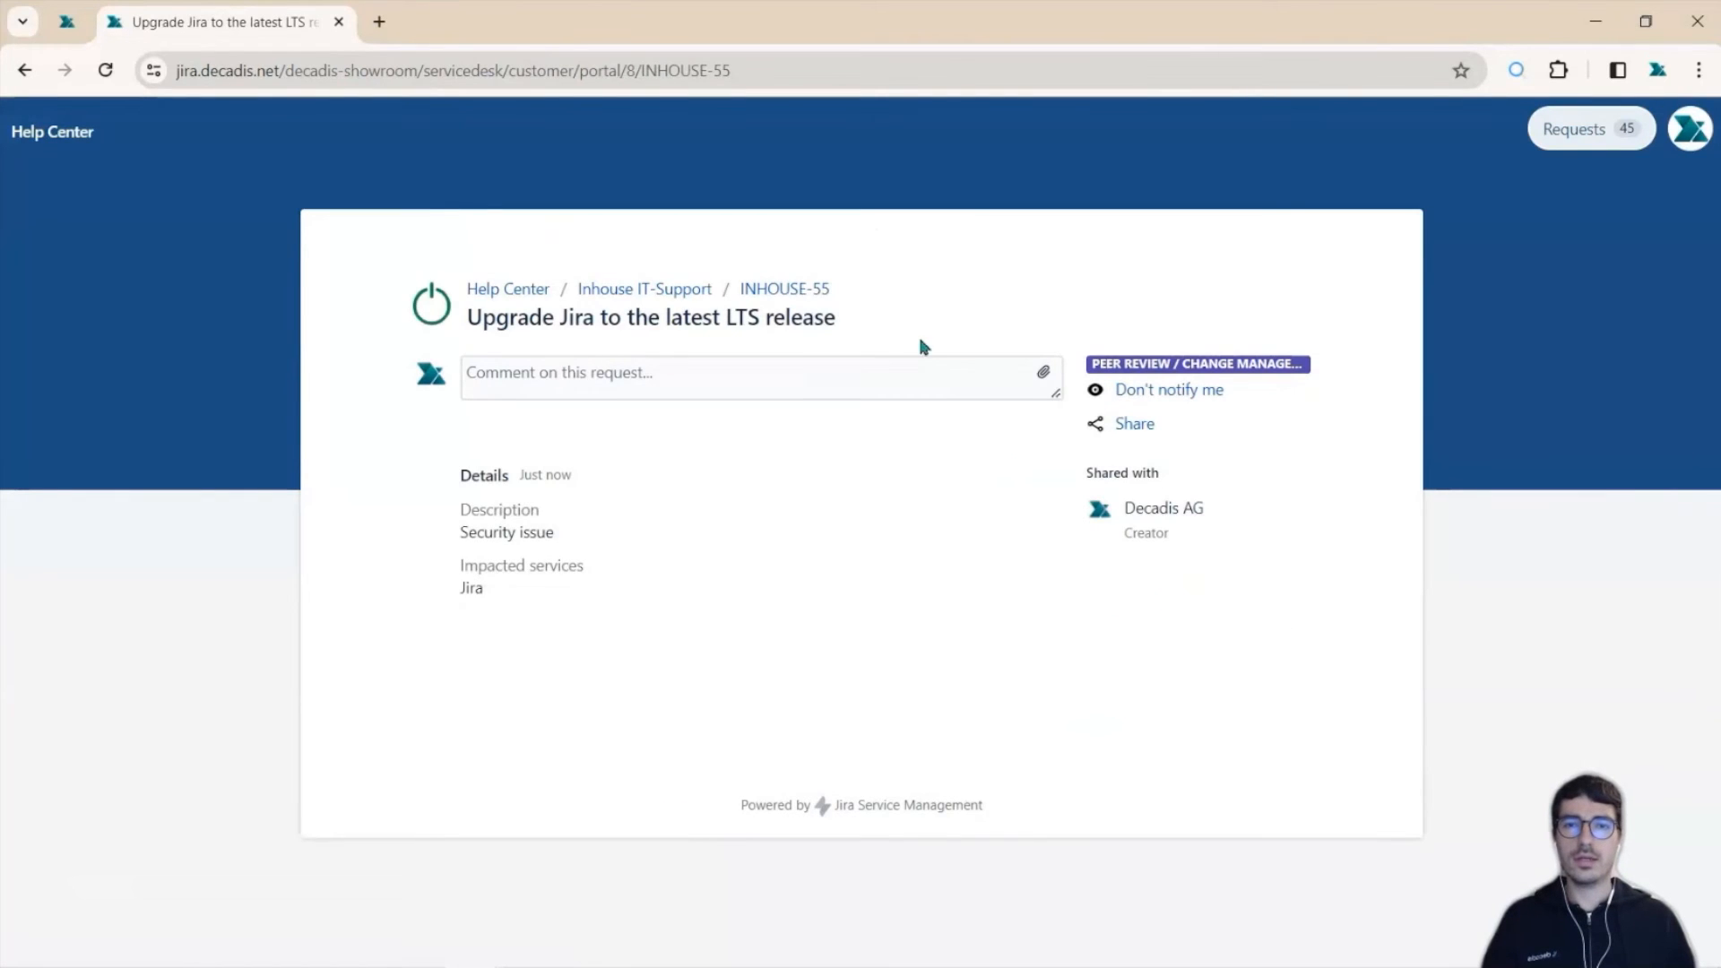
click(791, 288)
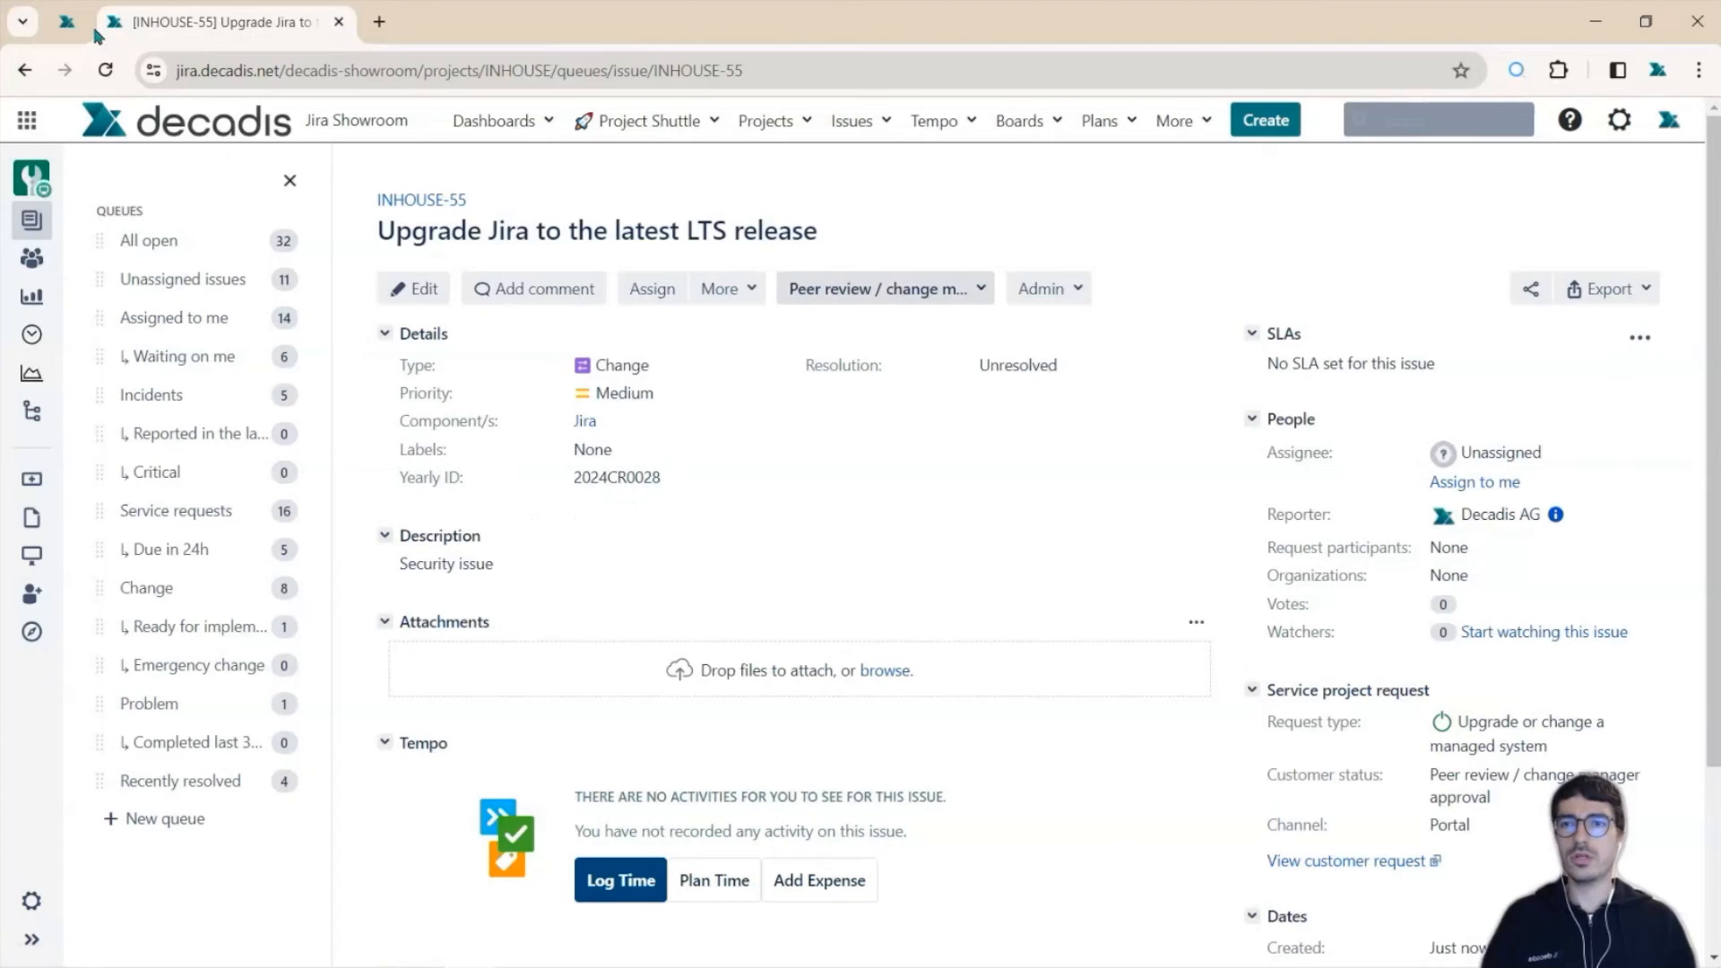
Step: Switch to the Create transition of the Change Management workflow and review its post functions for the year and counter properties
click(66, 21)
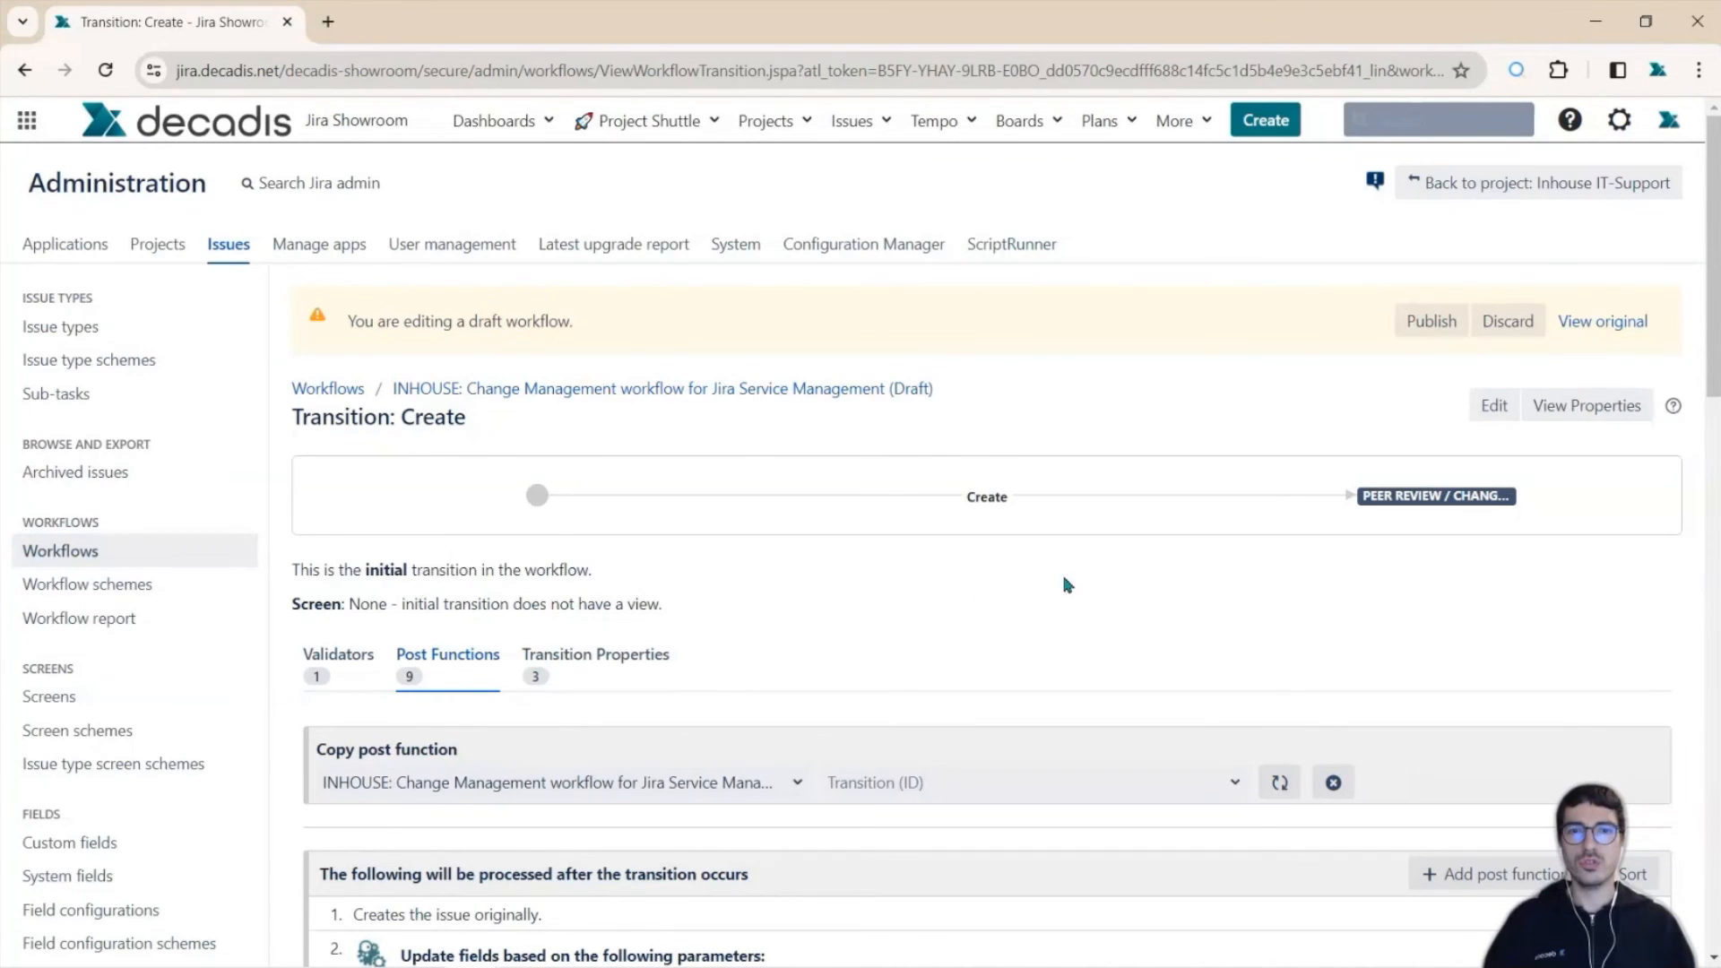
scroll(1064, 578, down, 5)
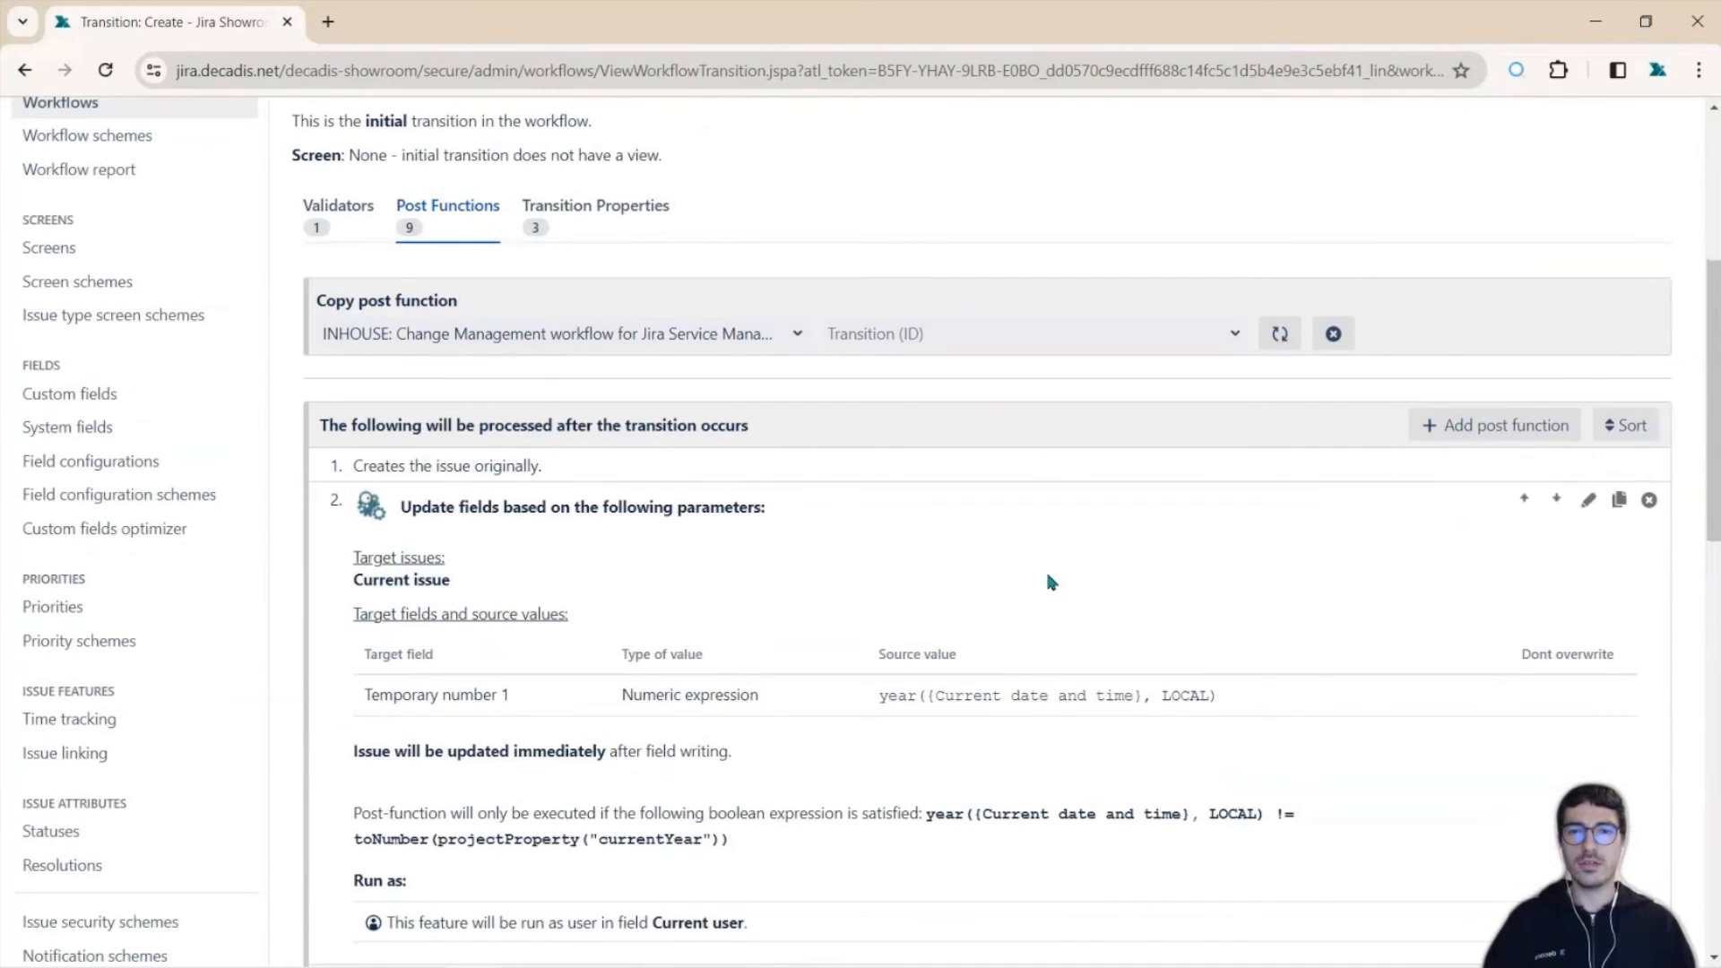
scroll(1049, 578, down, 1)
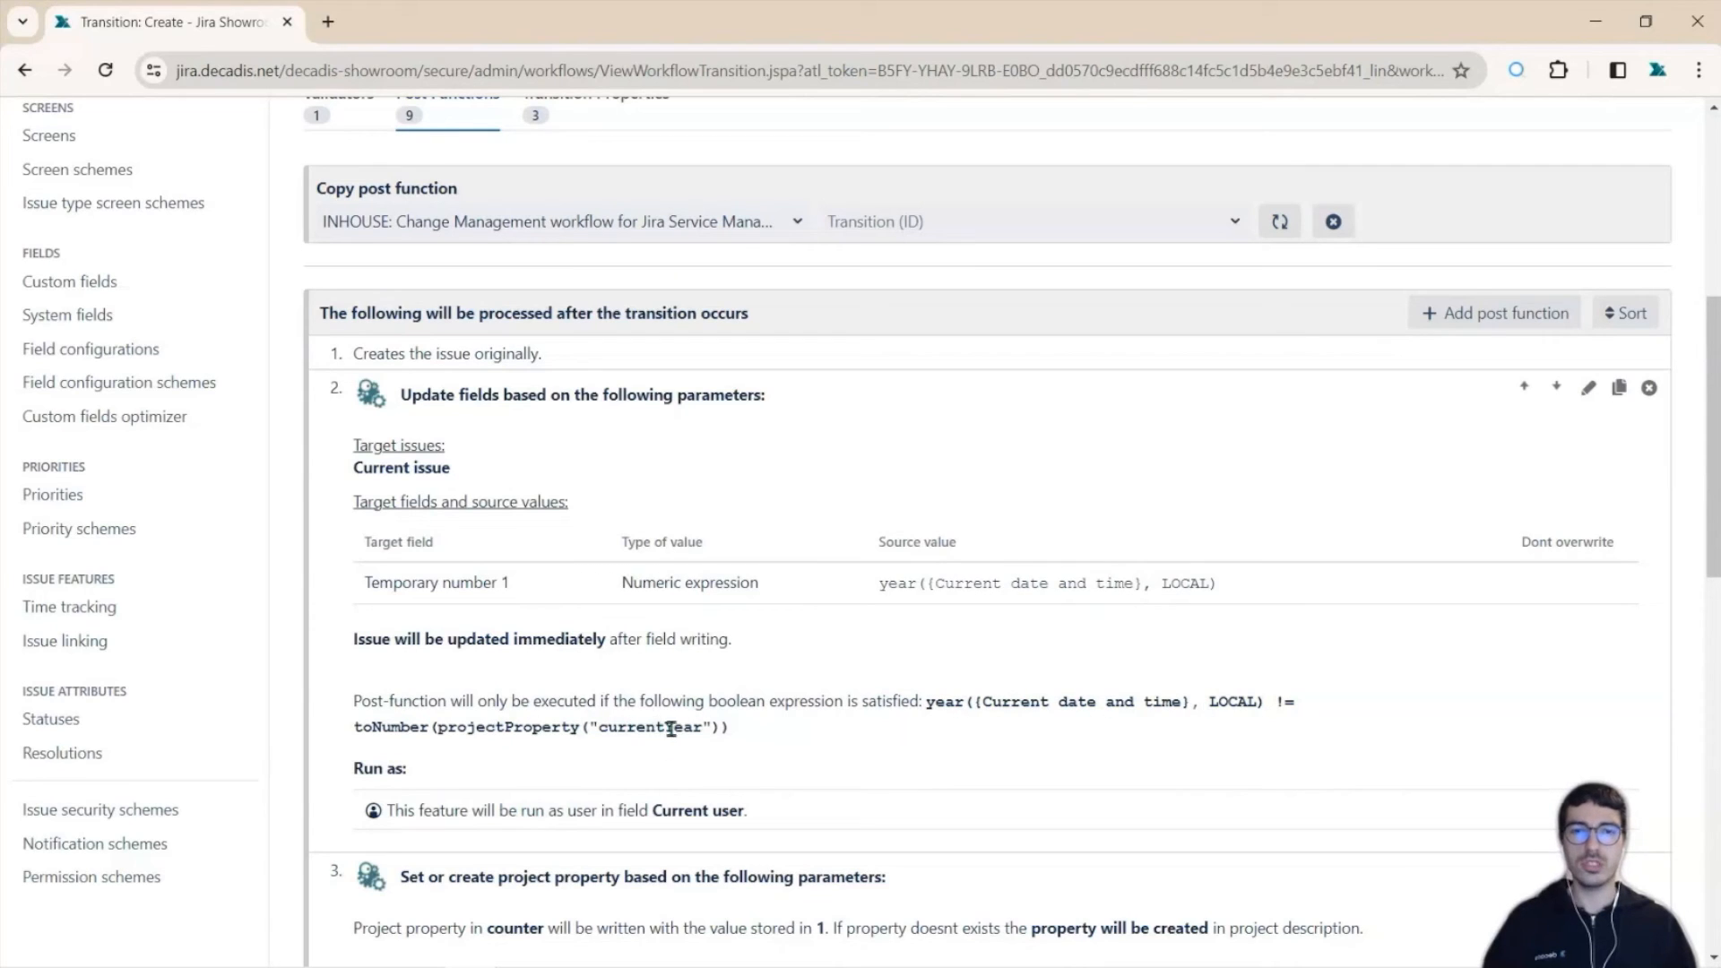
scroll(913, 642, down, 3)
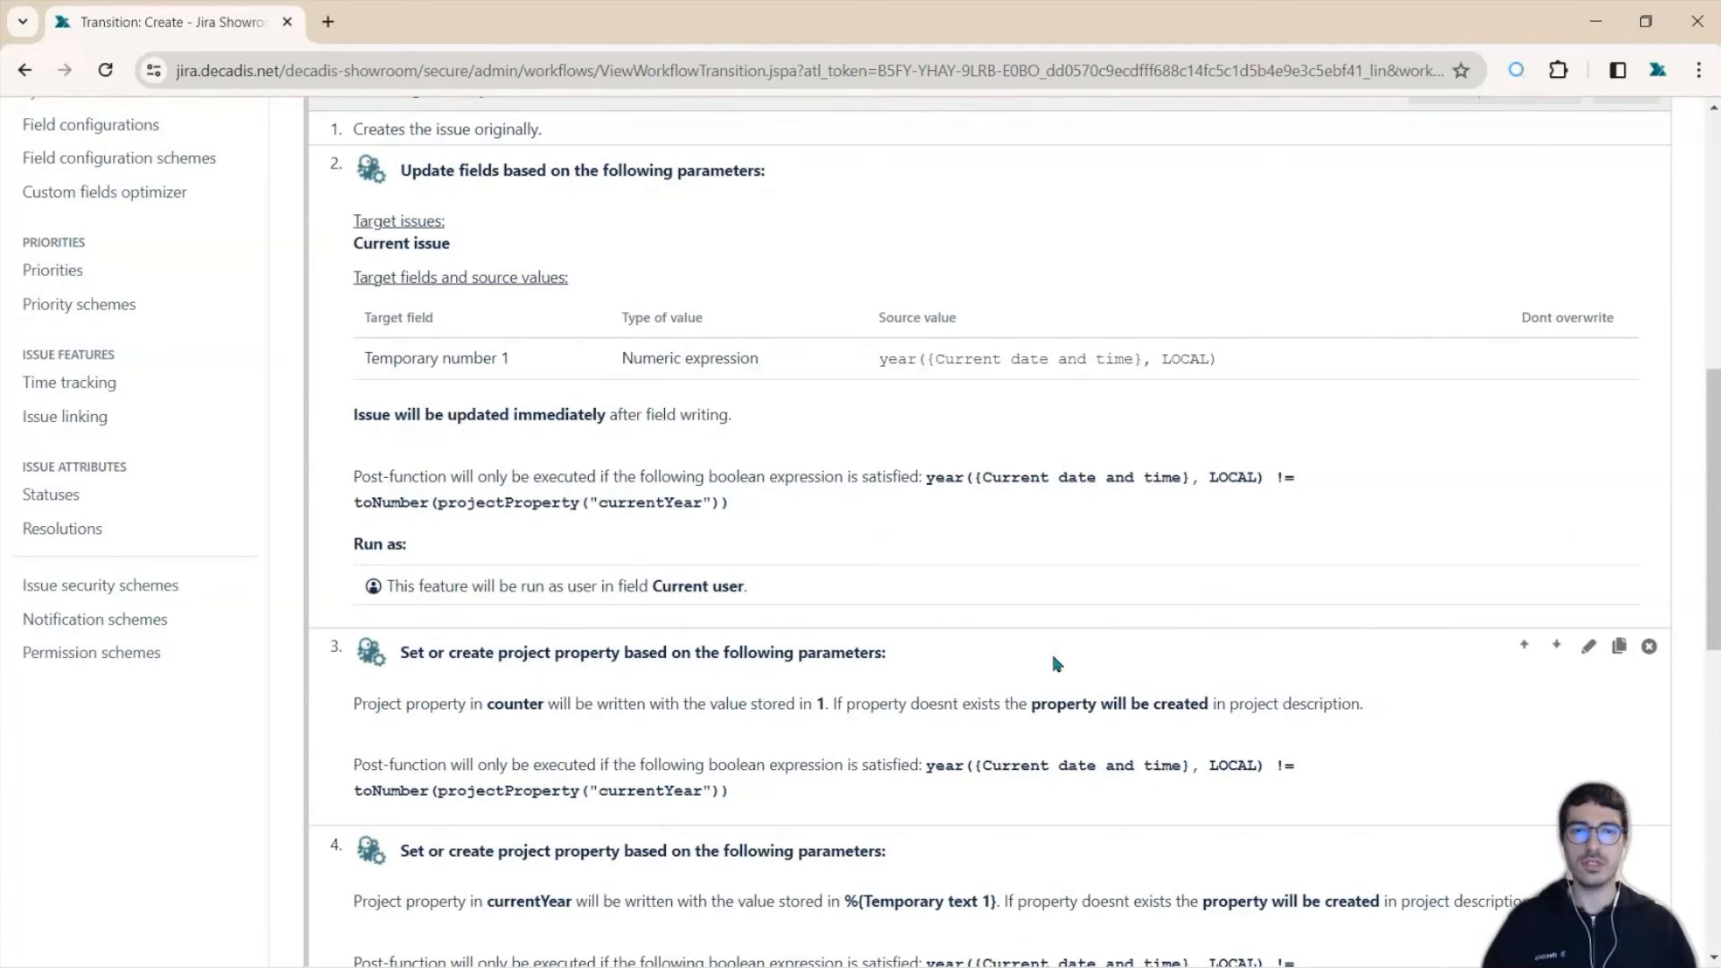
scroll(1051, 649, down, 1)
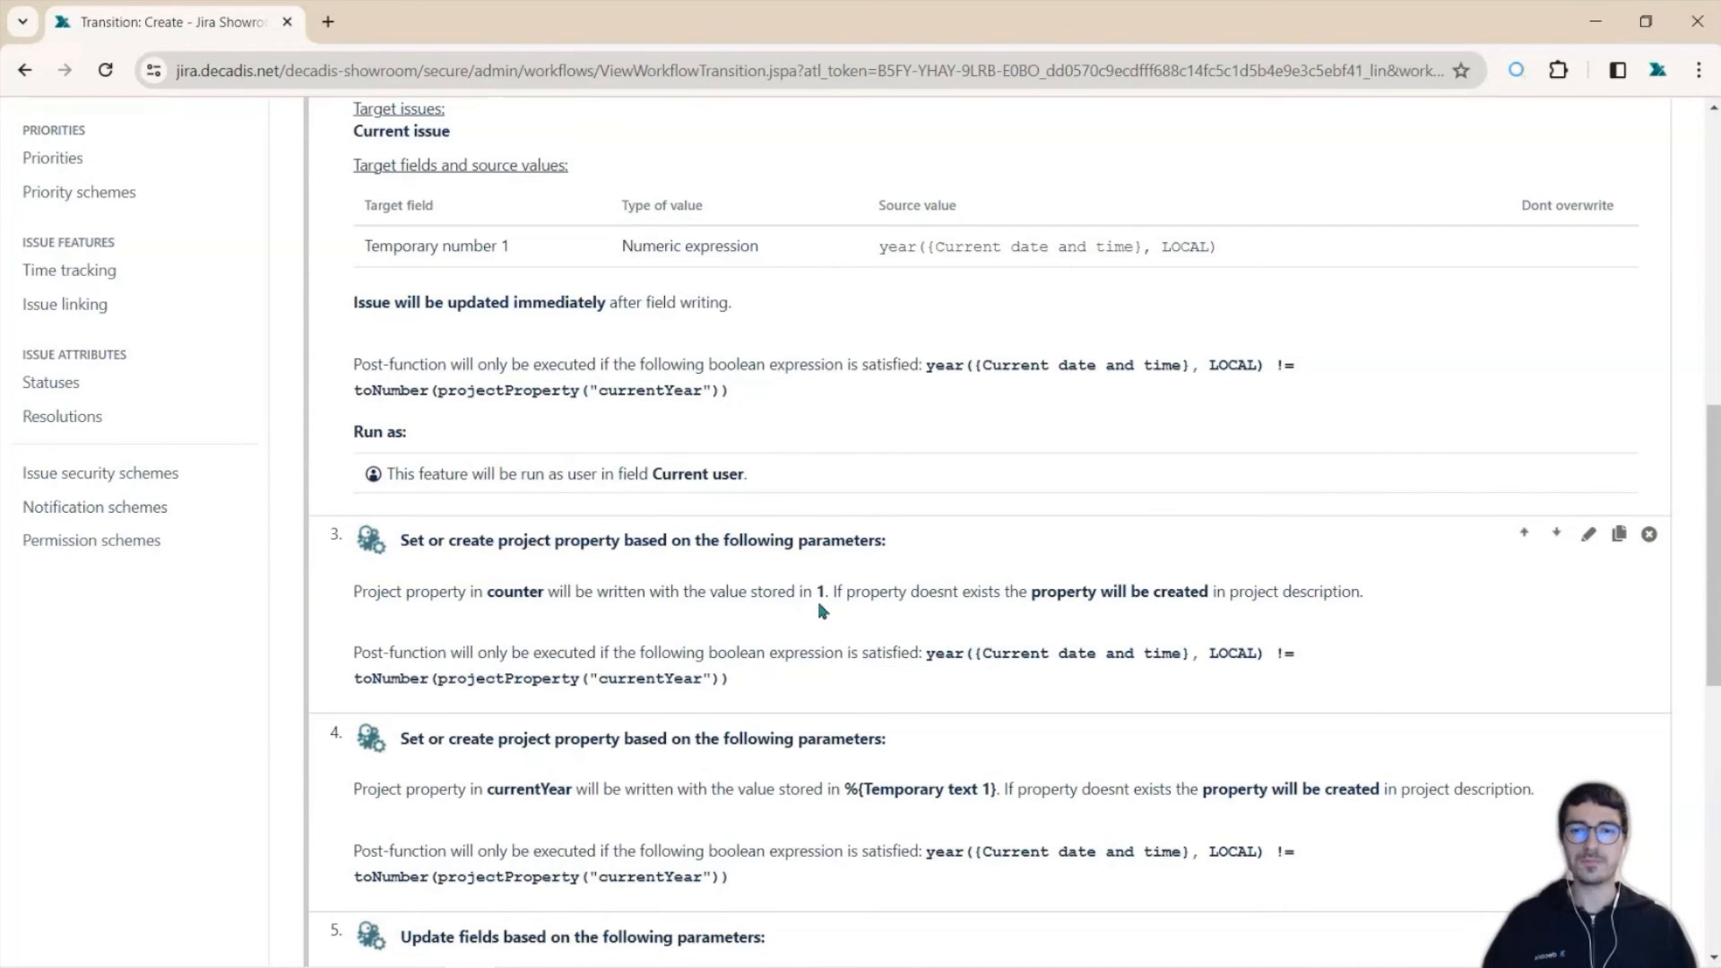
scroll(819, 610, down, 1)
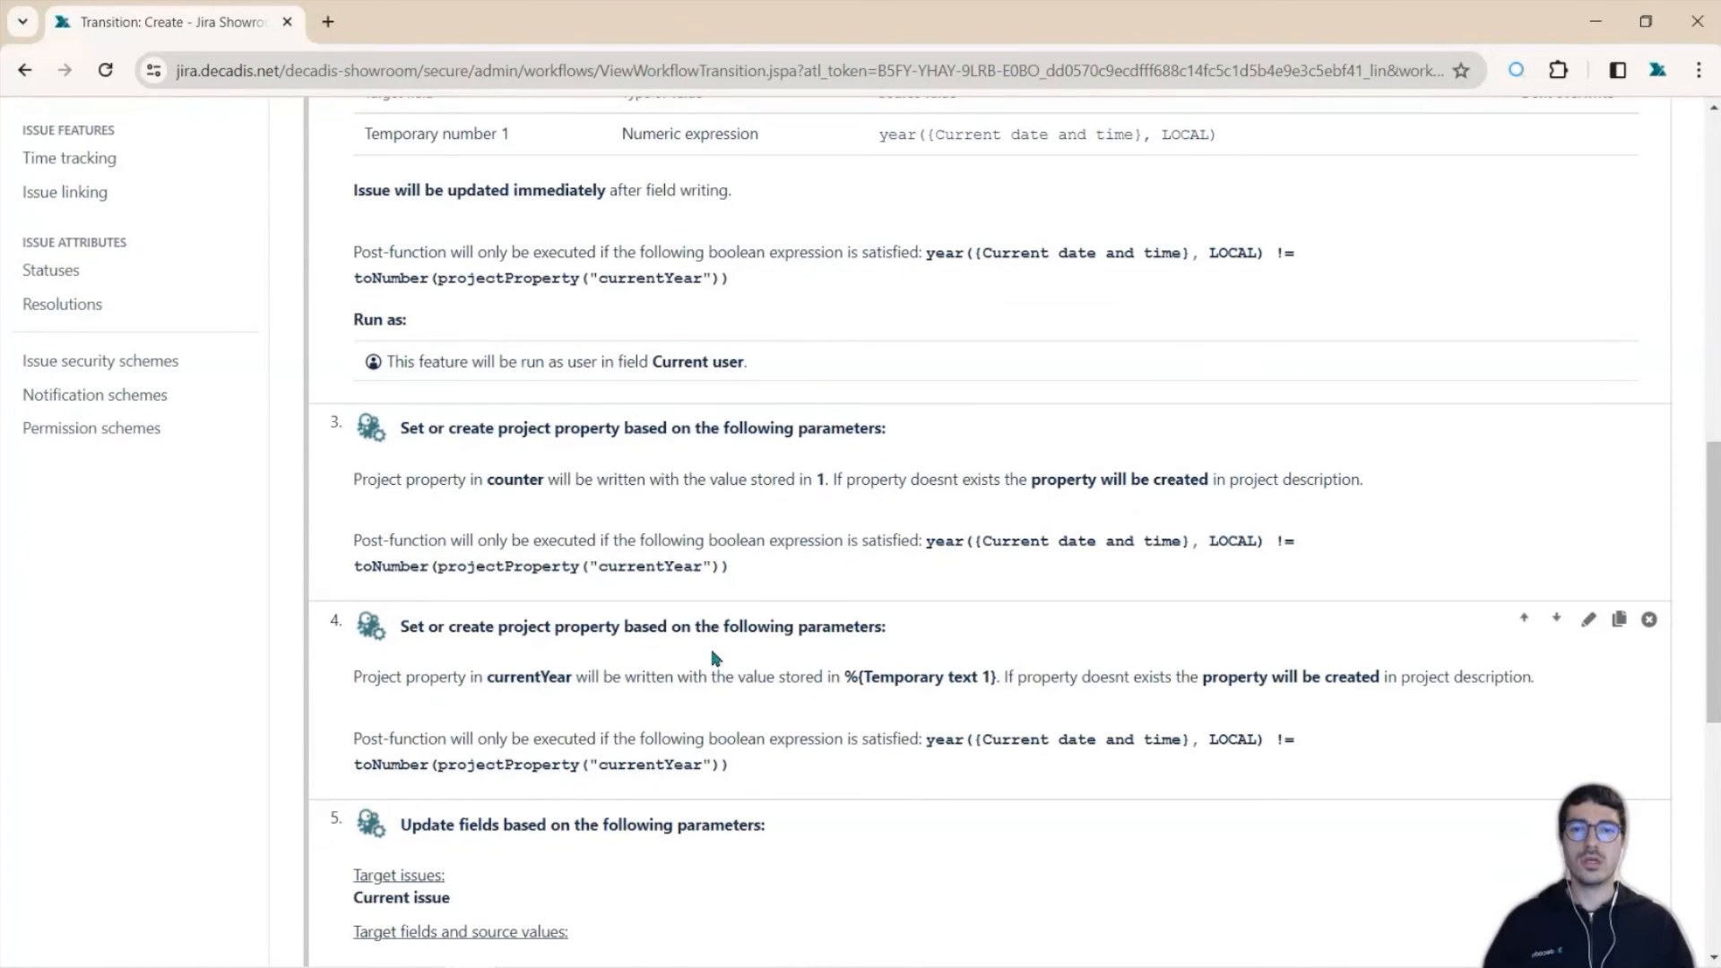
scroll(711, 654, down, 2)
scroll(754, 651, down, 3)
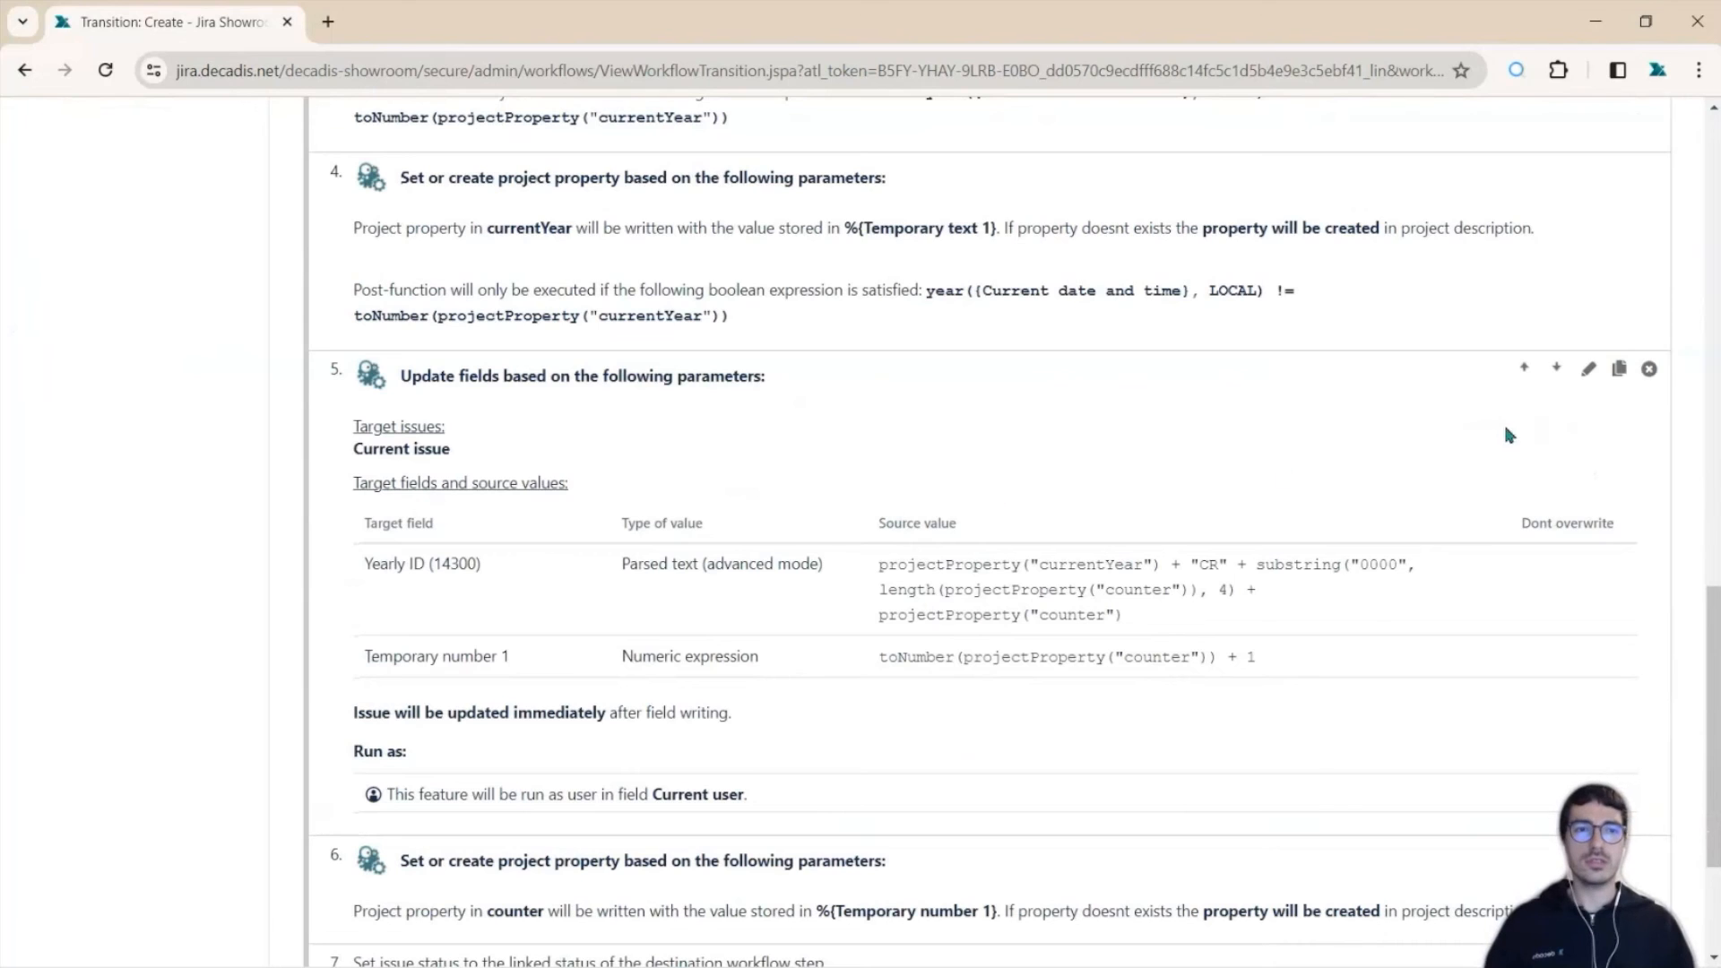
Step: Open the fifth post function, Update fields, and examine the parser expression that builds the Yearly ID
click(1589, 368)
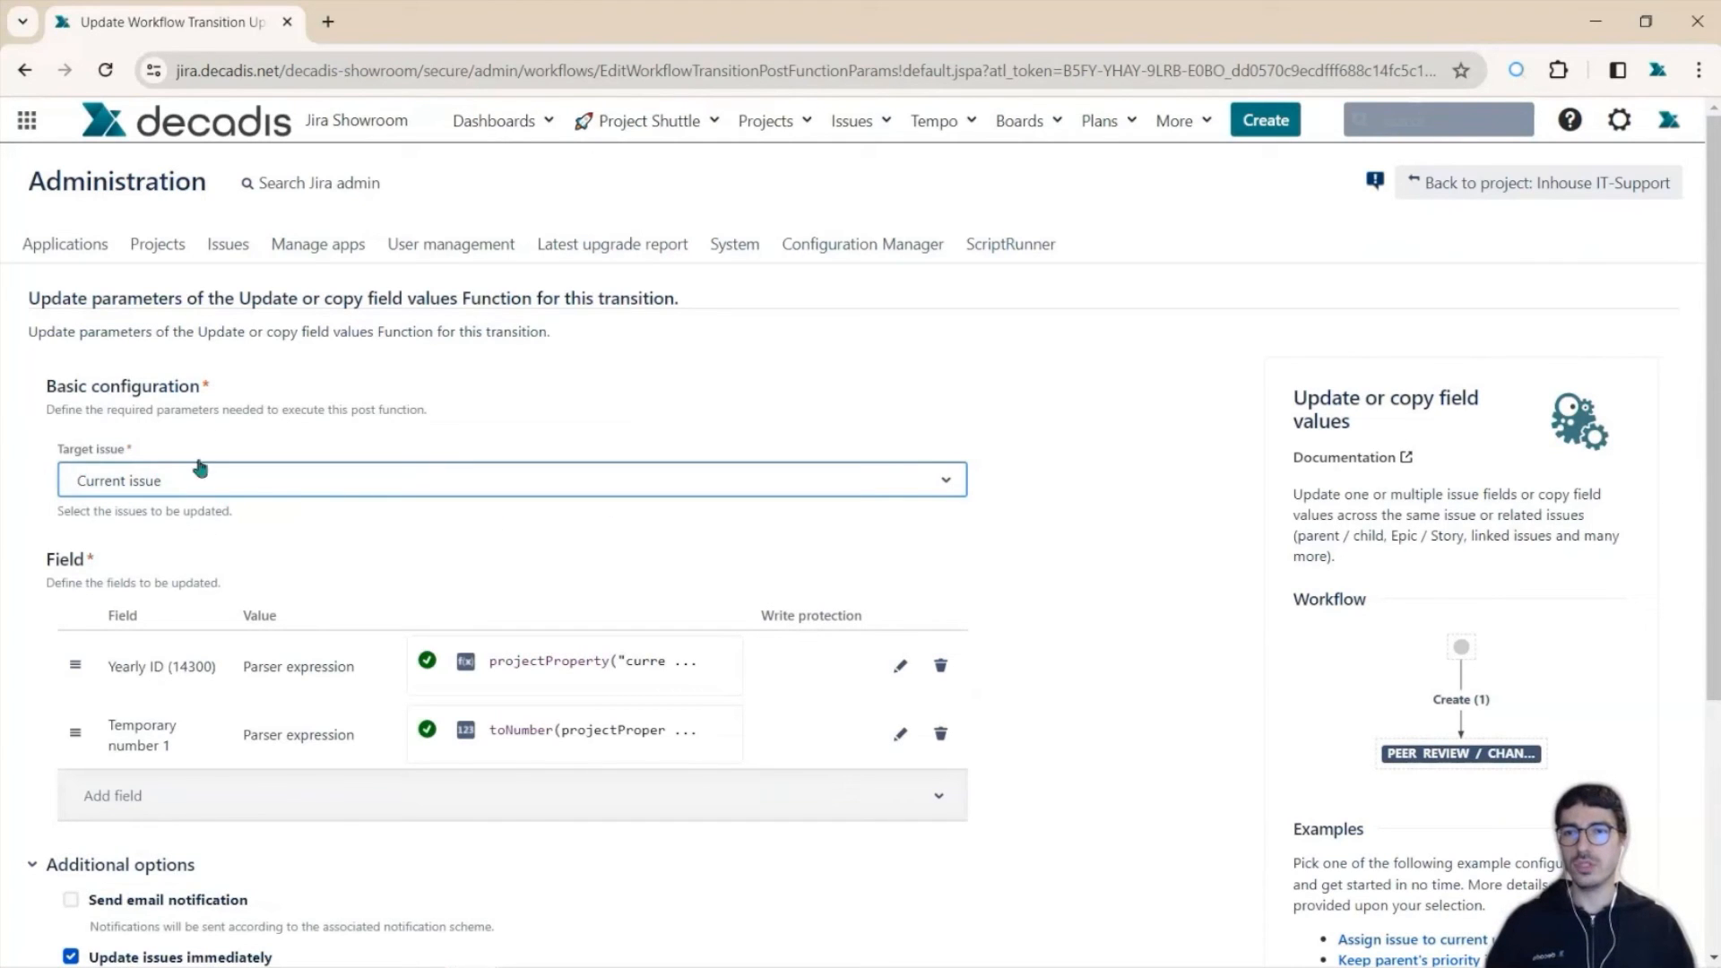
scroll(332, 505, down, 1)
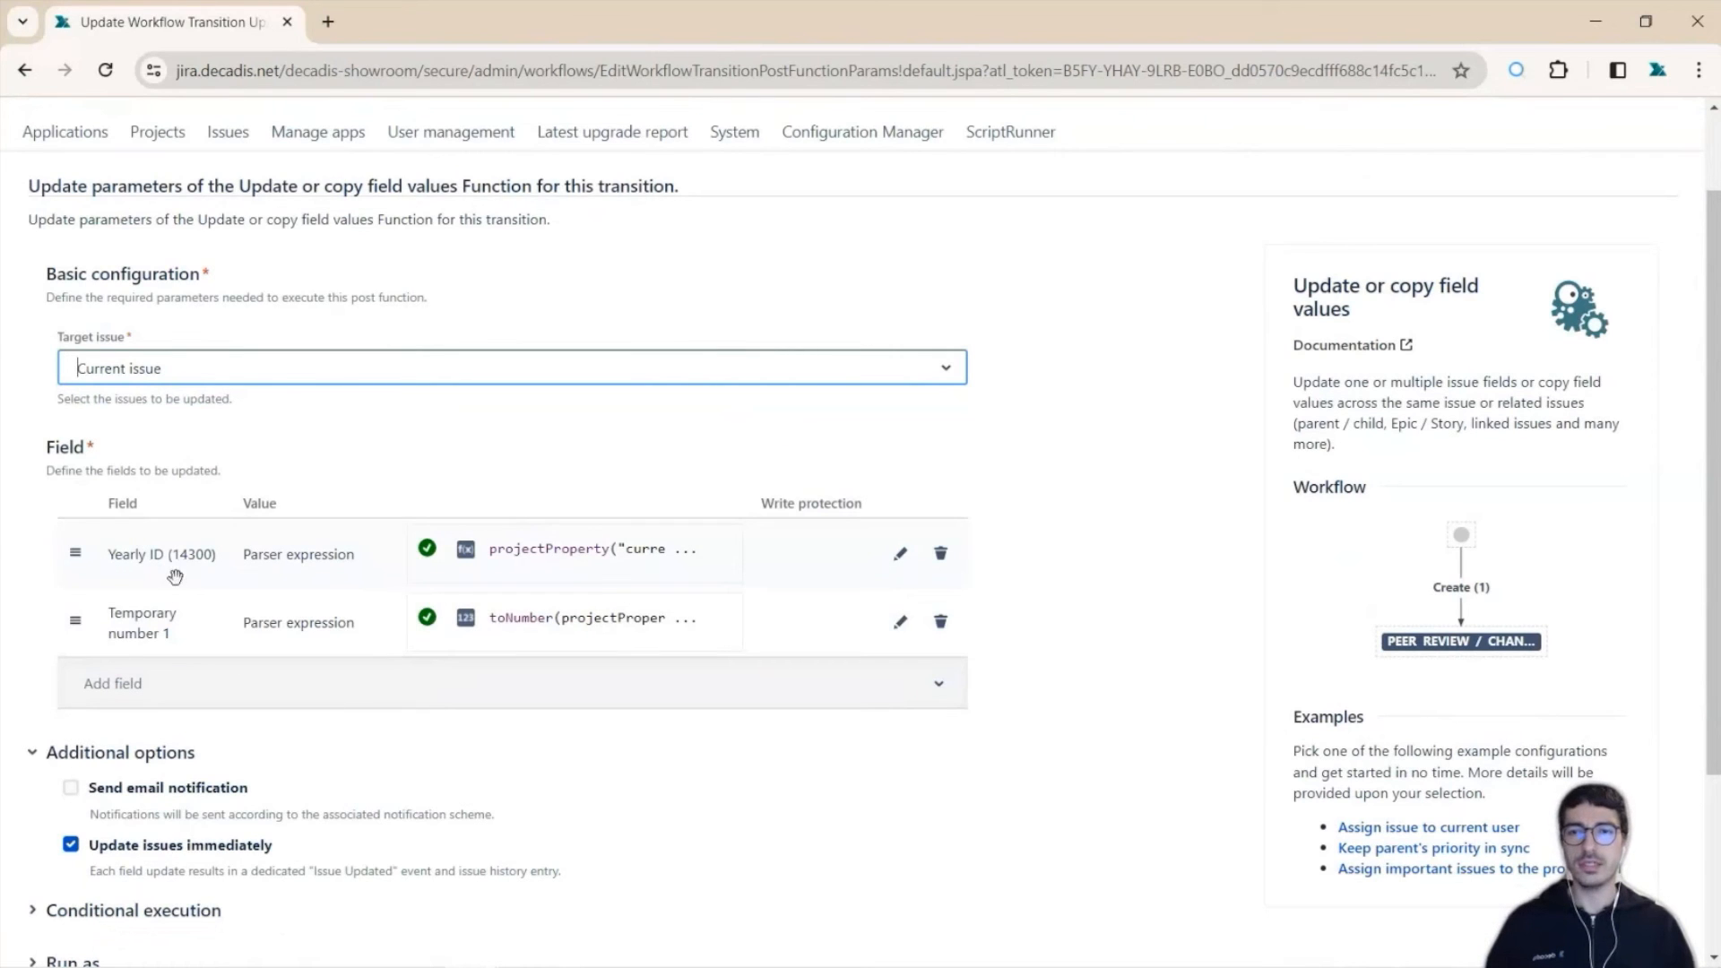
click(901, 558)
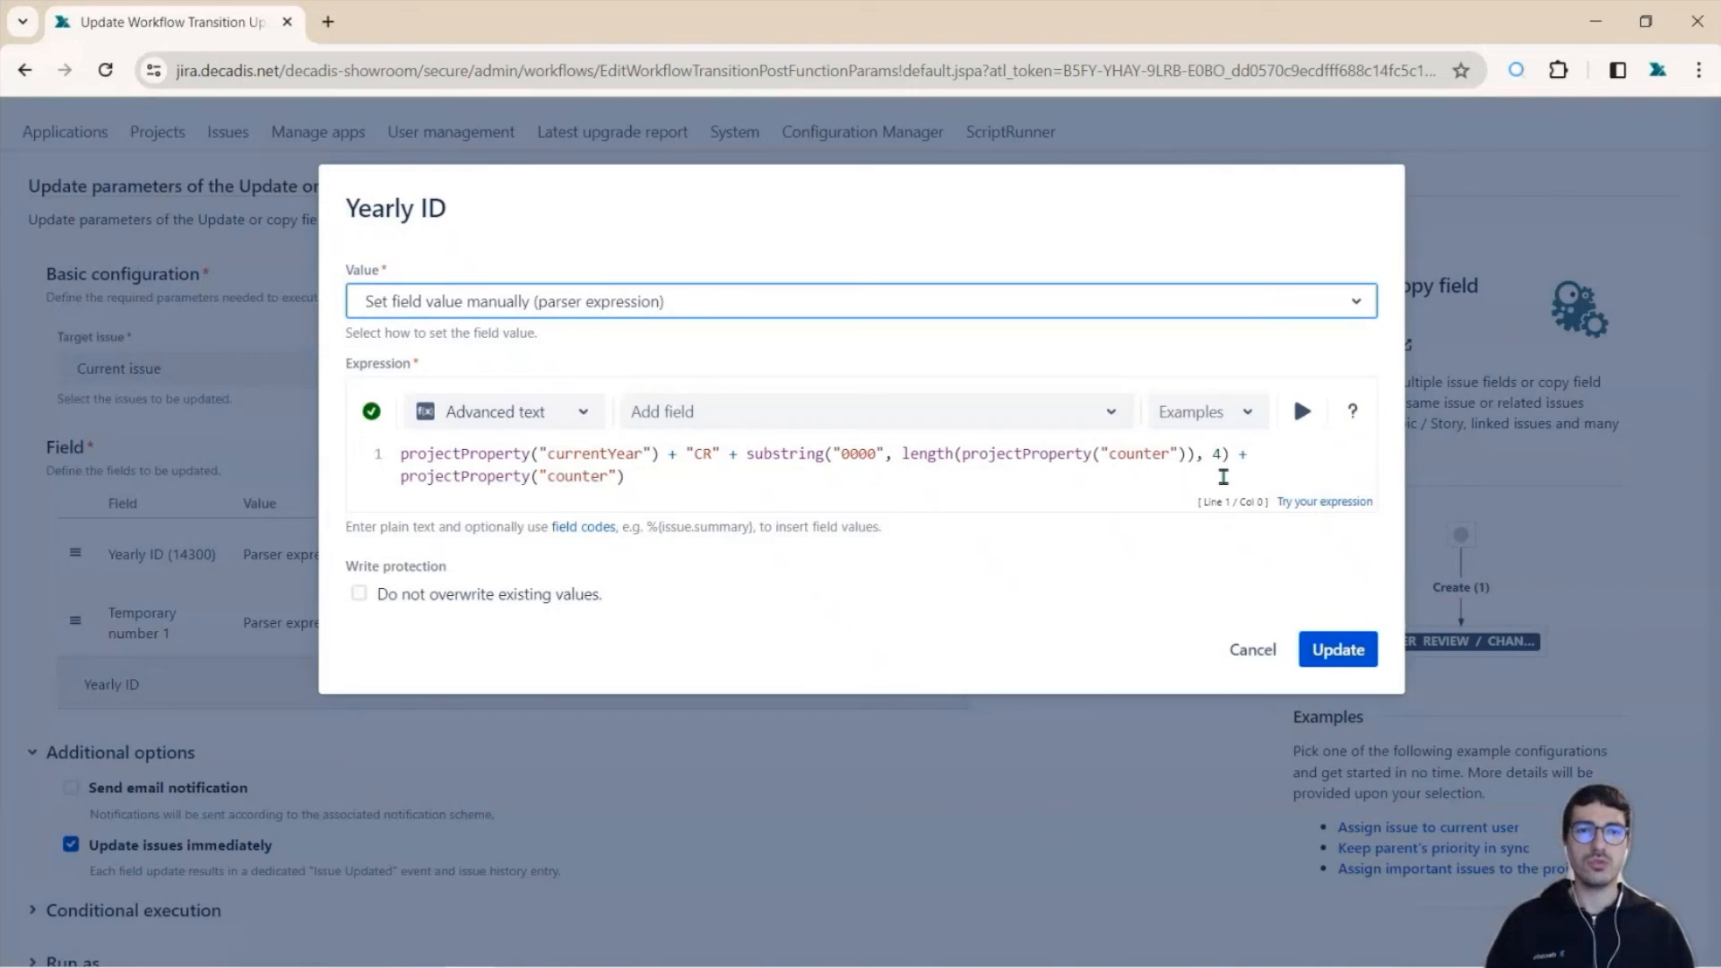
click(846, 455)
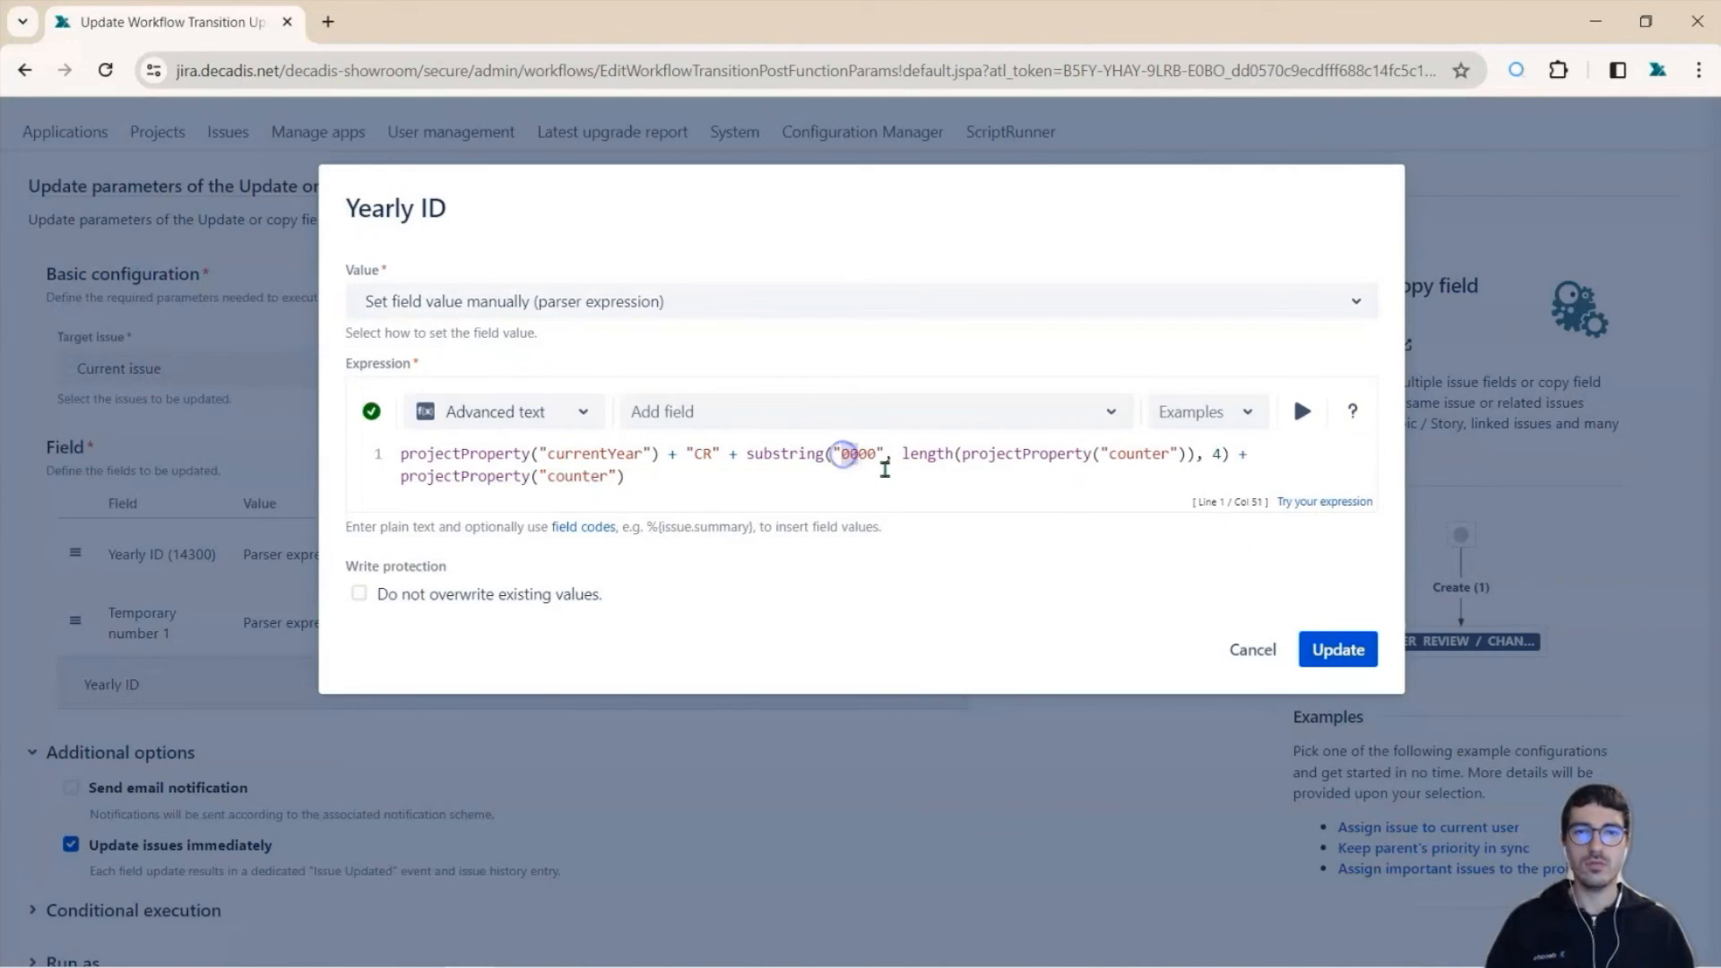
click(885, 469)
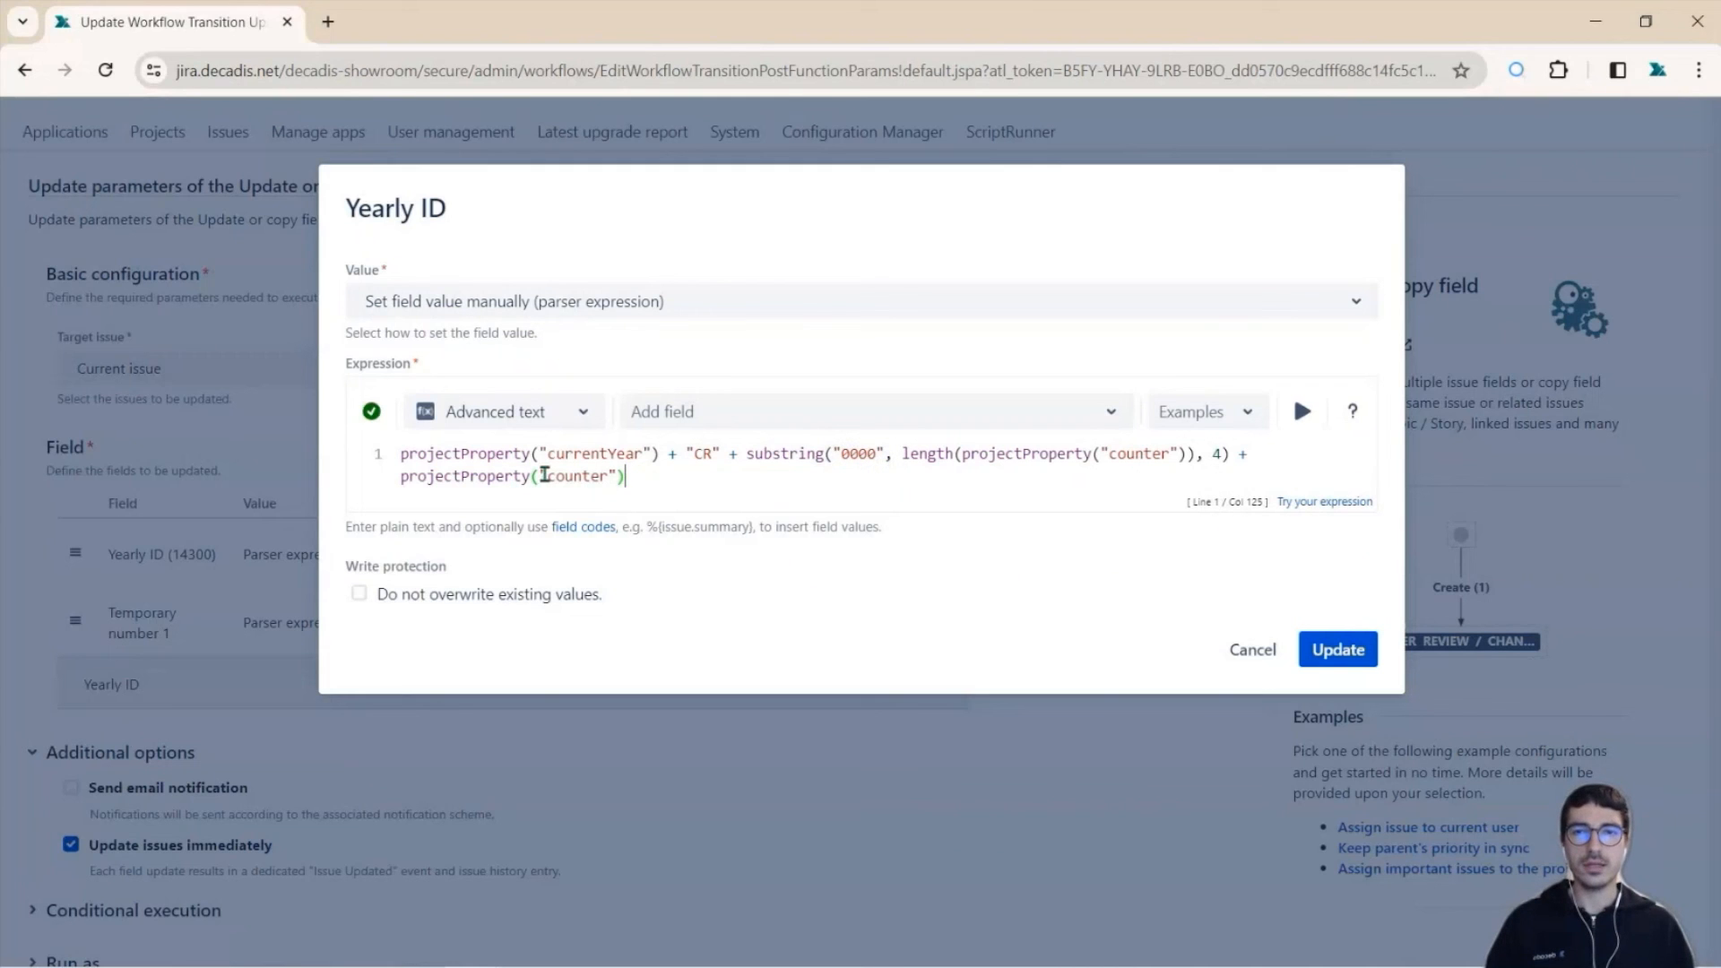
click(1252, 648)
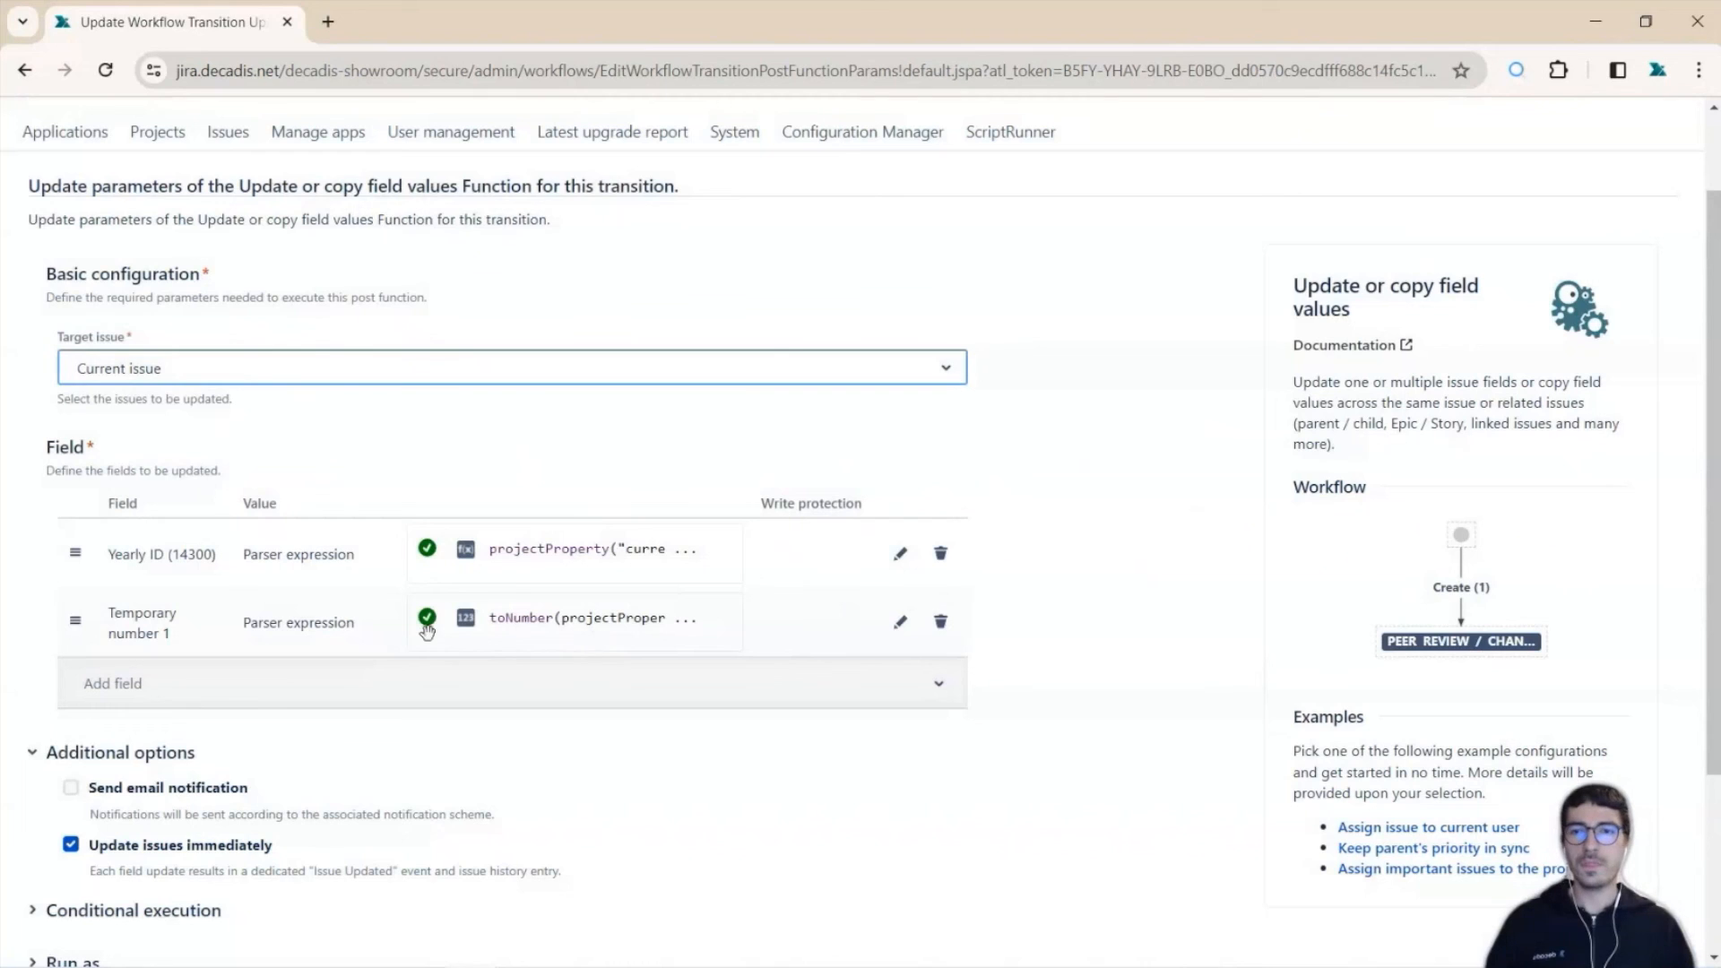
Step: Examine the Temporary number 1 expression and return to the Create transition's list of post functions
click(900, 621)
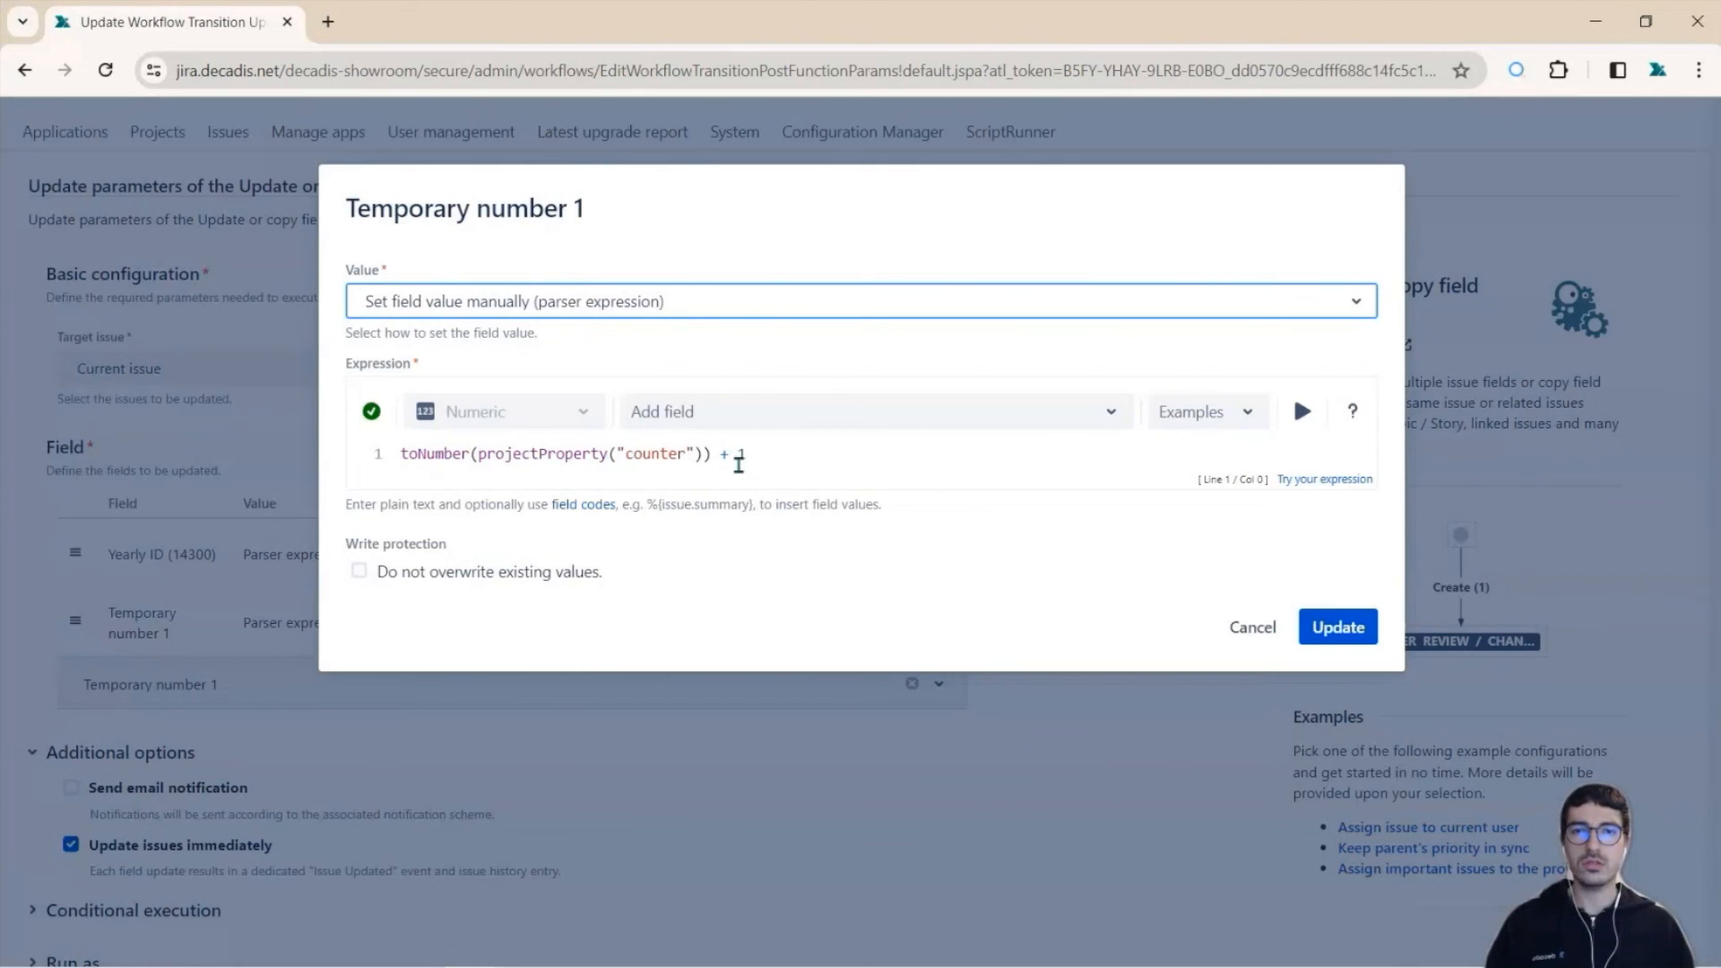
click(1231, 617)
scroll(834, 572, down, 3)
click(351, 786)
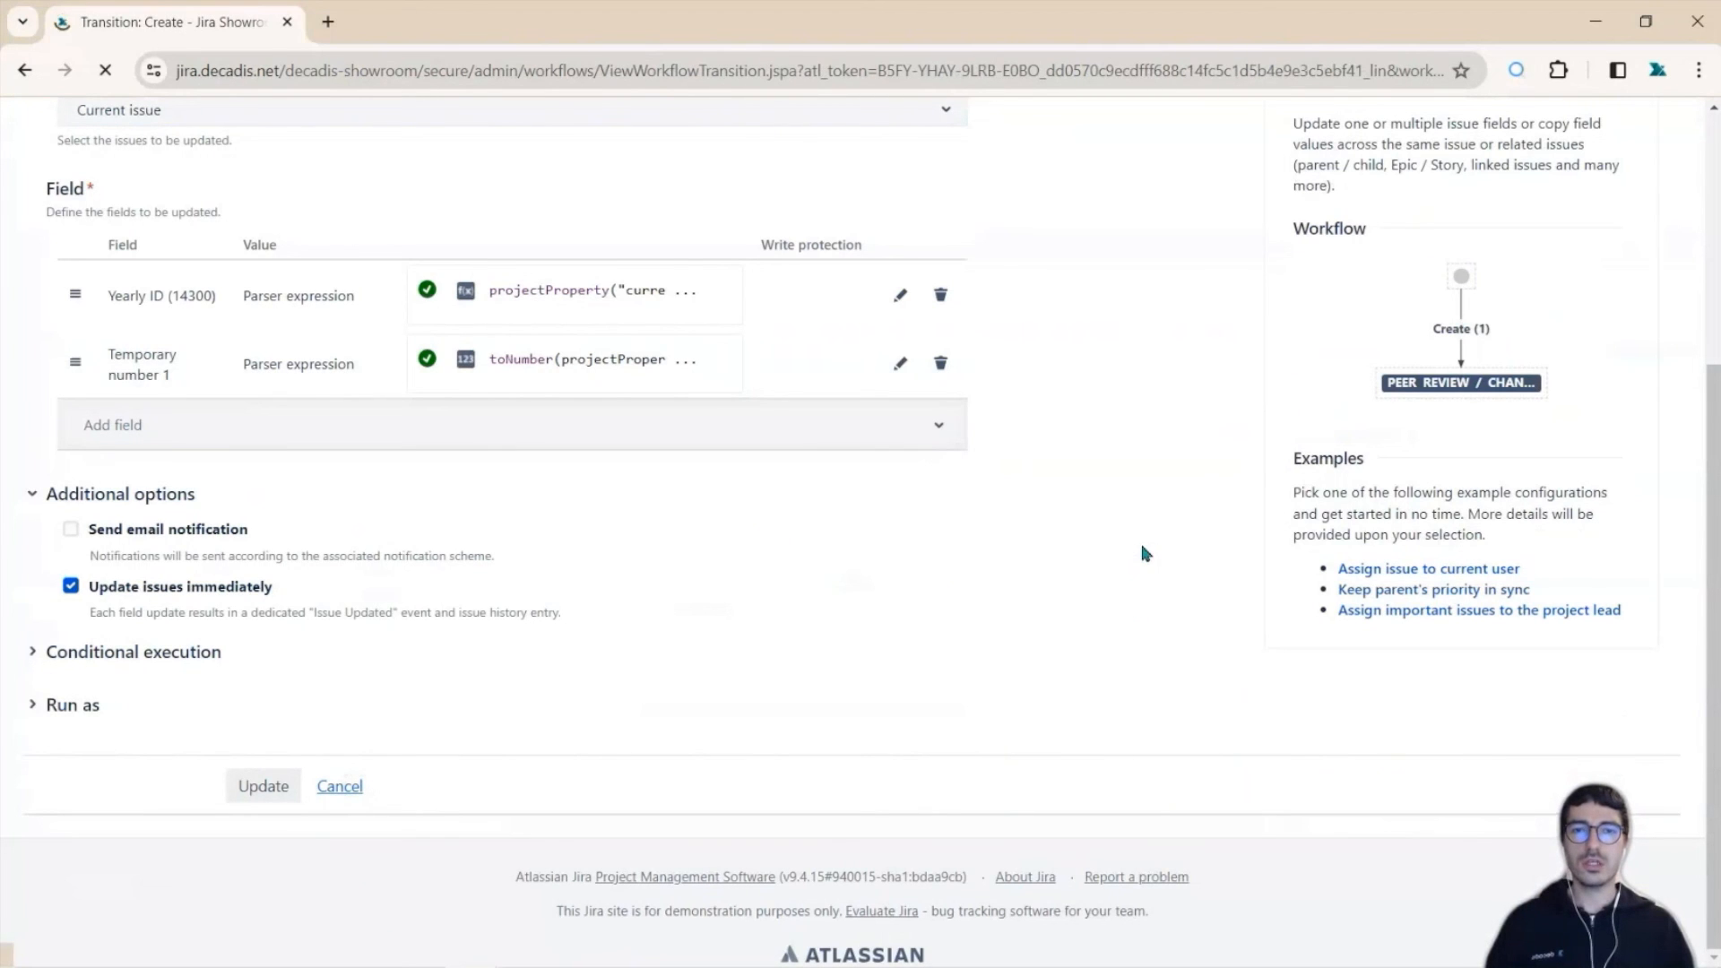
scroll(1141, 541, down, 15)
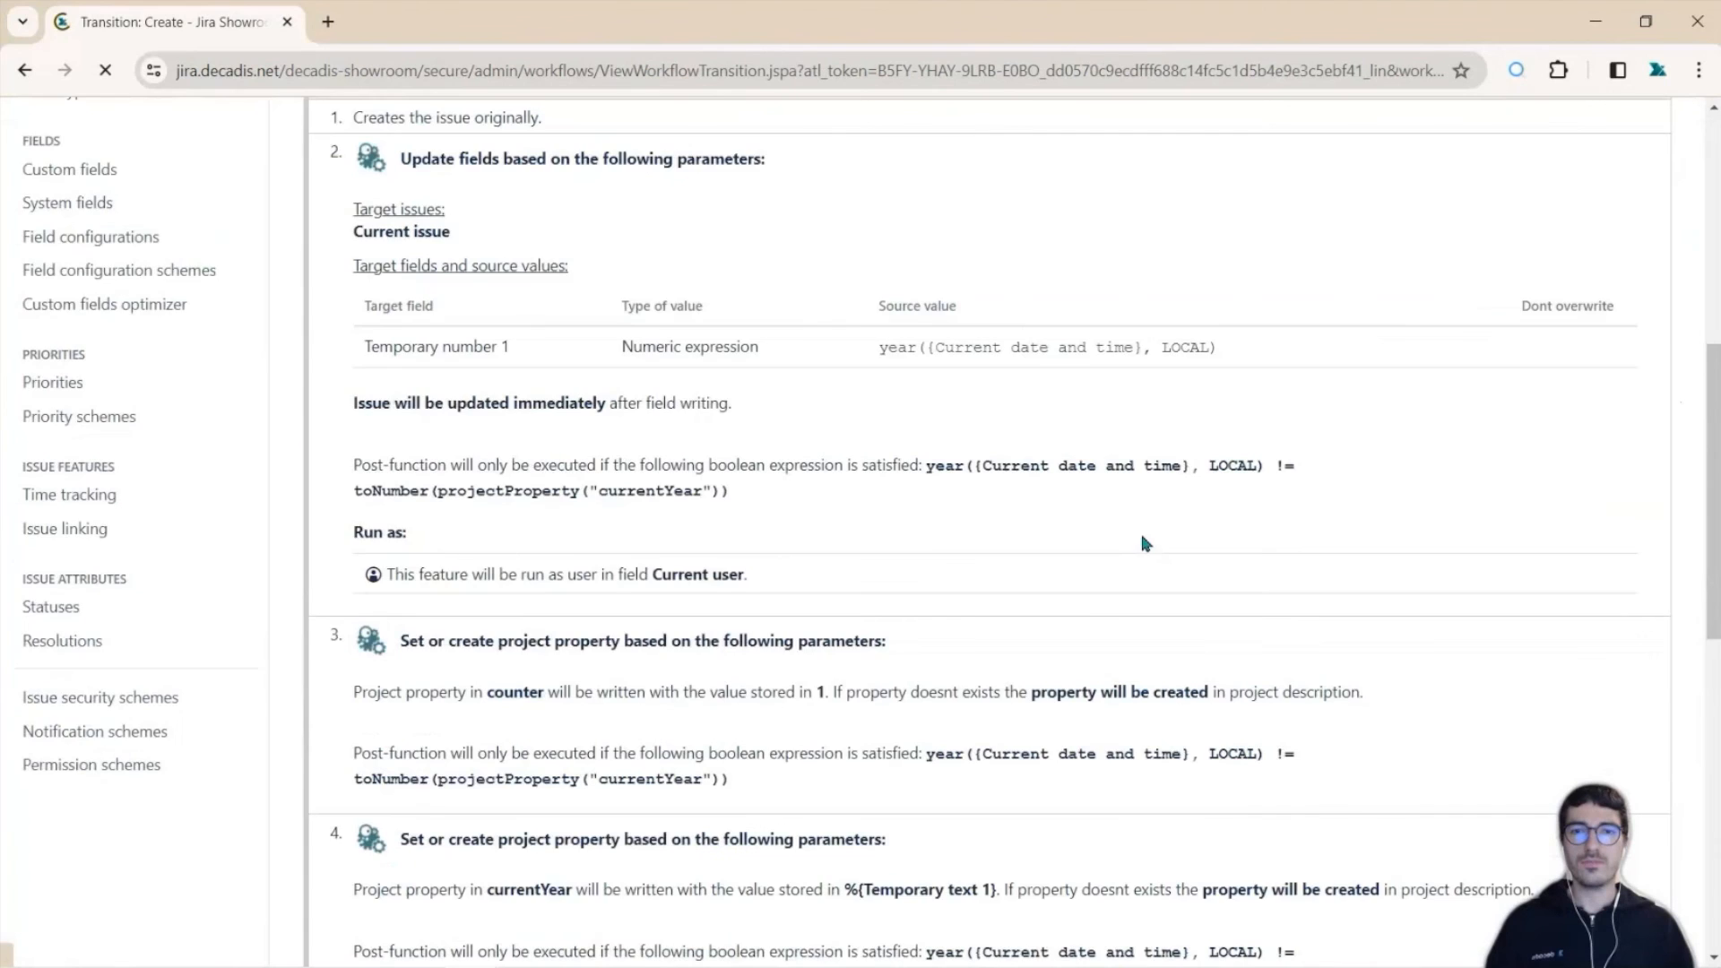